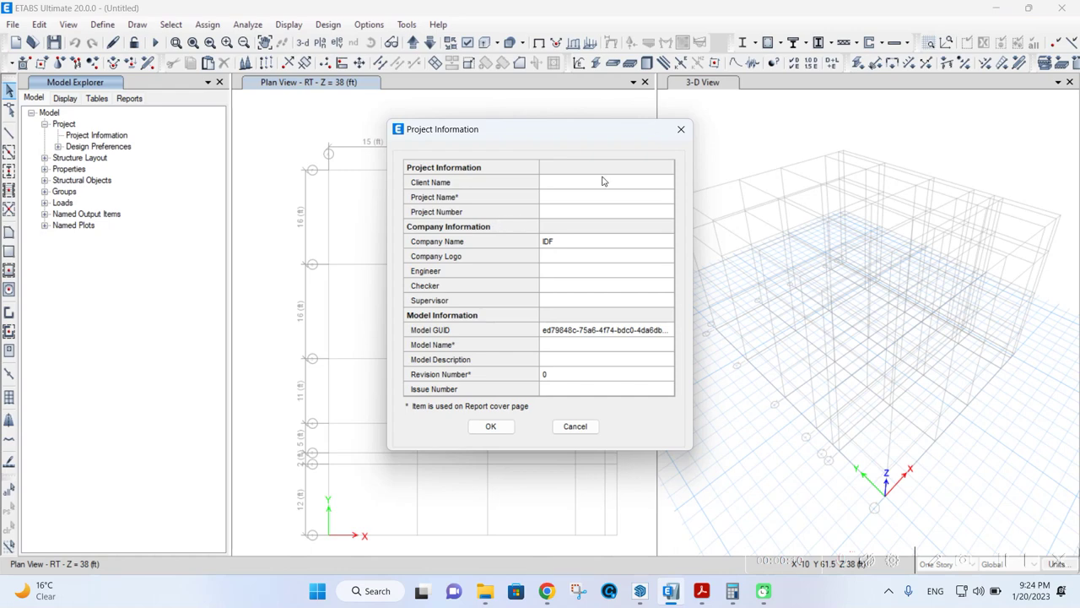
- Enter the client's name in the Client Name field of the project information
click(602, 181)
click(600, 182)
text(mR)
key(BackSpace)
key(BackSpace)
key(Caps_Lock)
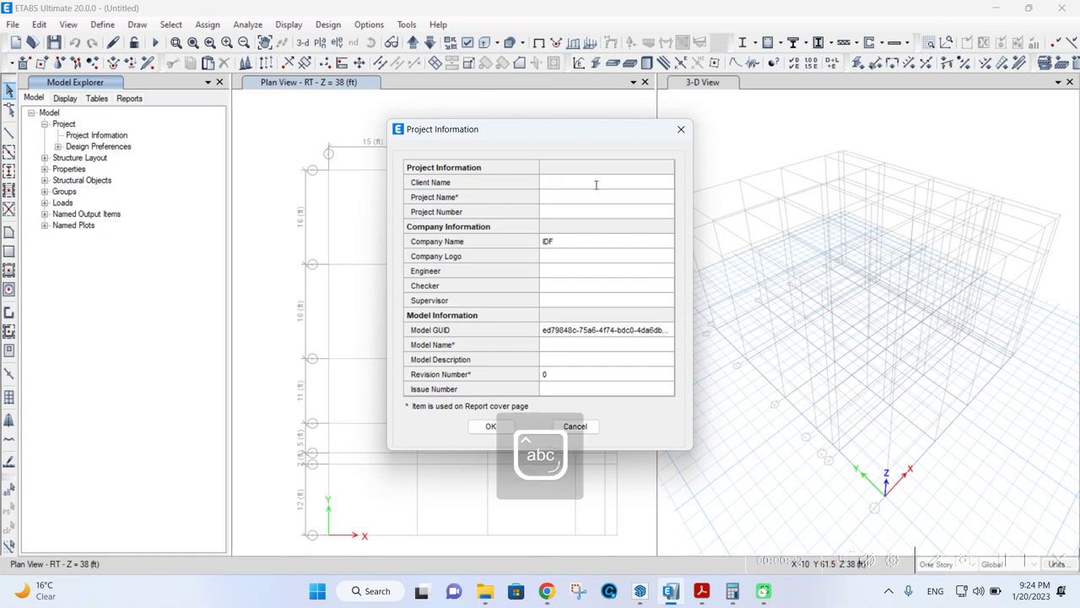
text(Mr.)
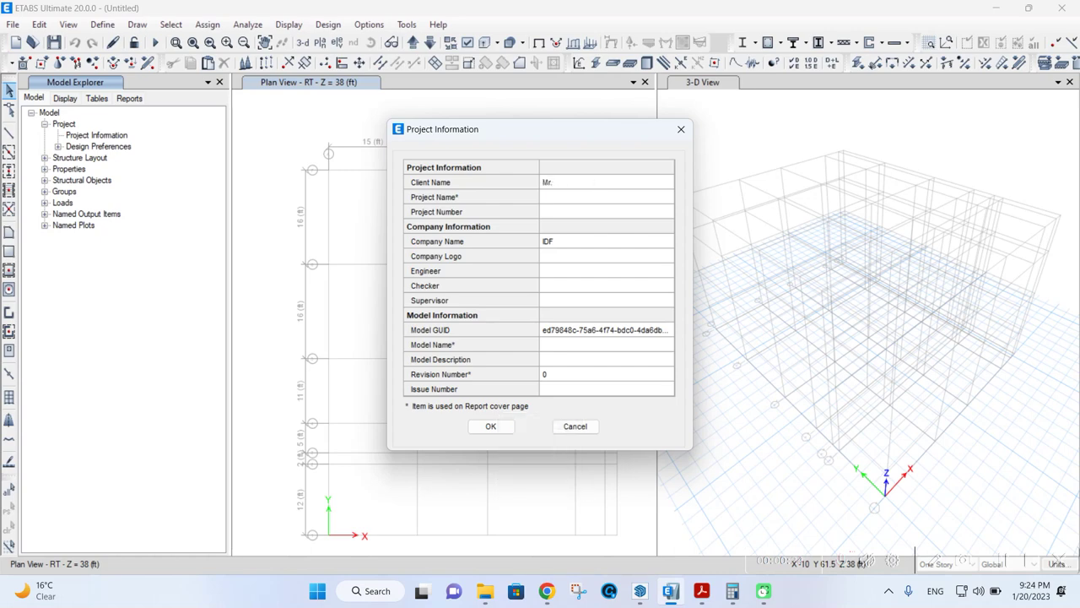
text( Bearnard)
- Set the project name to '2-Storeyed RC Residential Building' and the project number to IDF 00523
click(572, 198)
text(2)
text(-s)
text(S)
text(tore)
text(yed )
text(R)
text(C)
text( Residen)
text(tial )
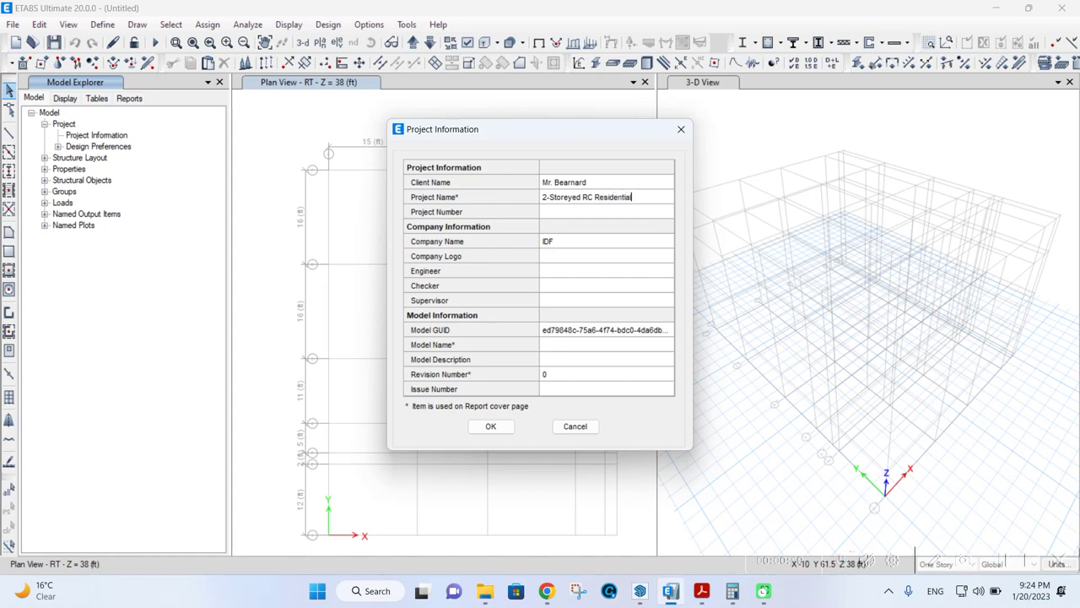
text(Building)
click(640, 213)
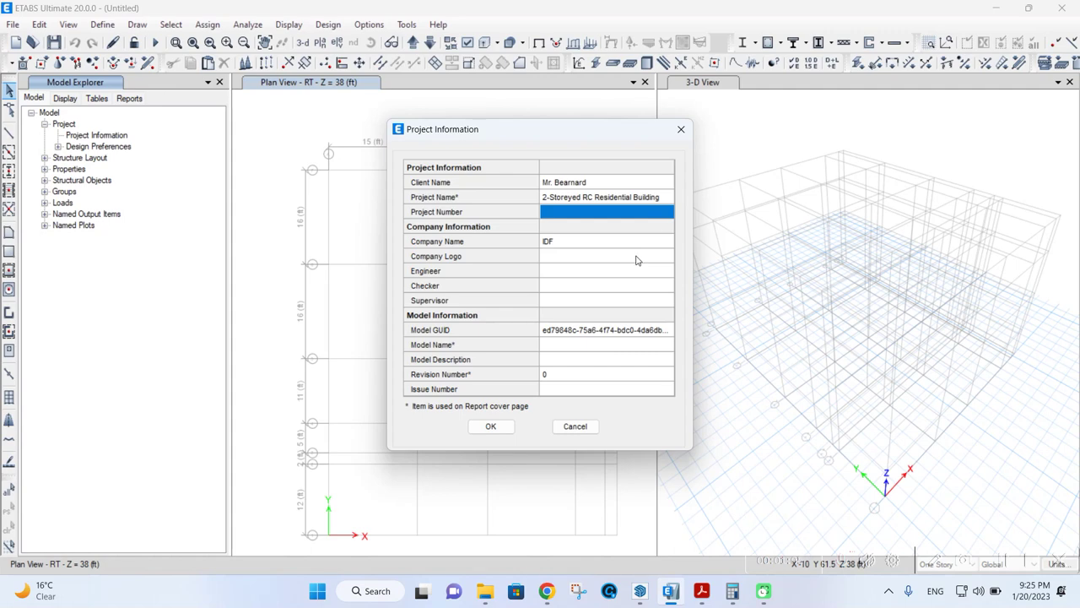
text(idf)
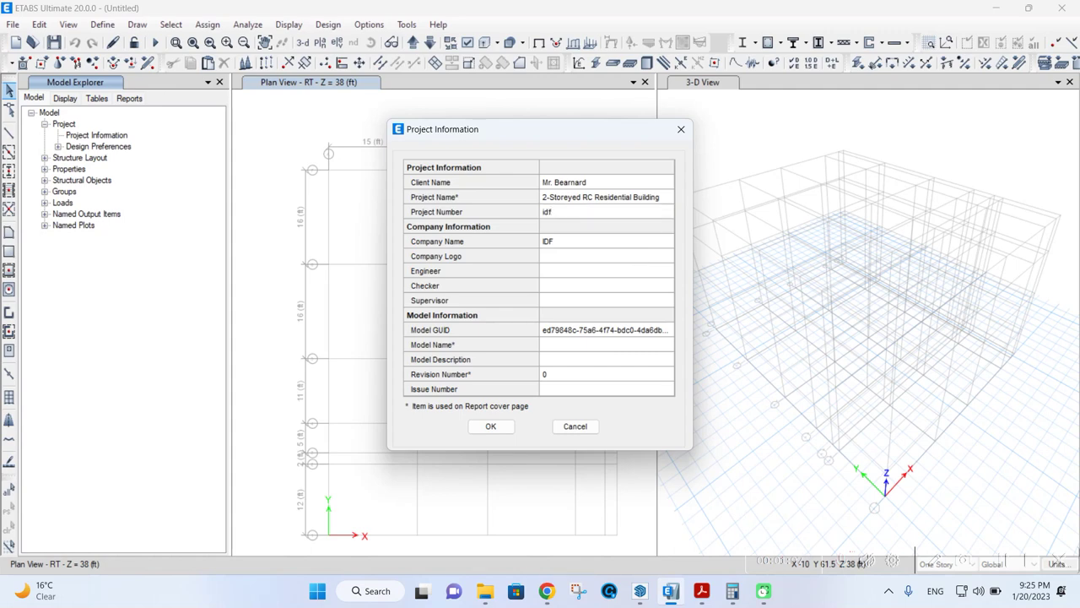
key(BackSpace)
key(BackSpace)
key(BackSpace)
text(IDF 00523)
- Change the company name to INGENIOUS DESIGN FIRM
click(595, 260)
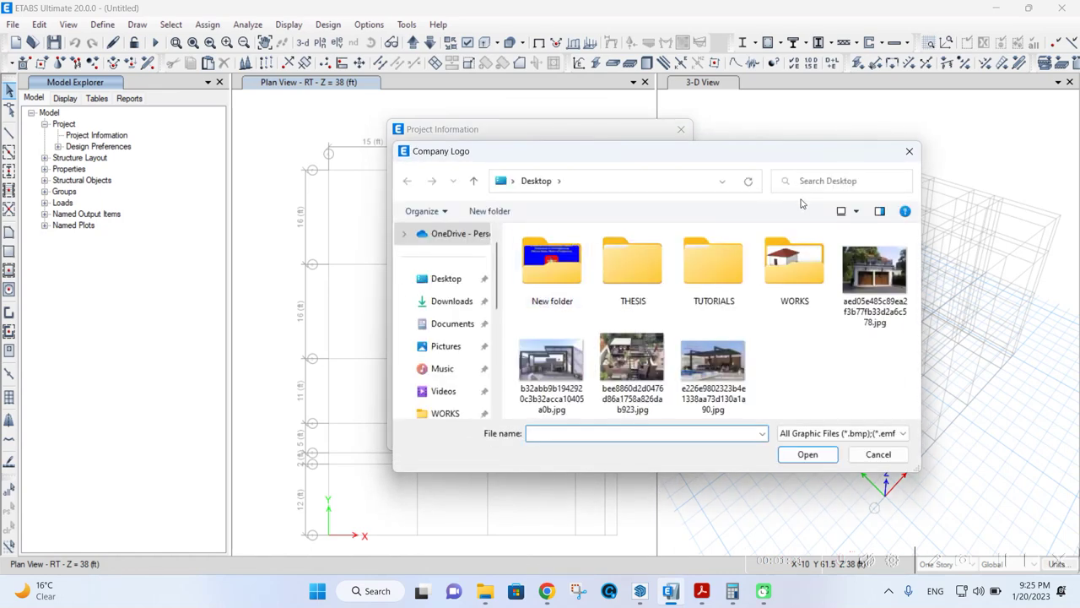
click(918, 155)
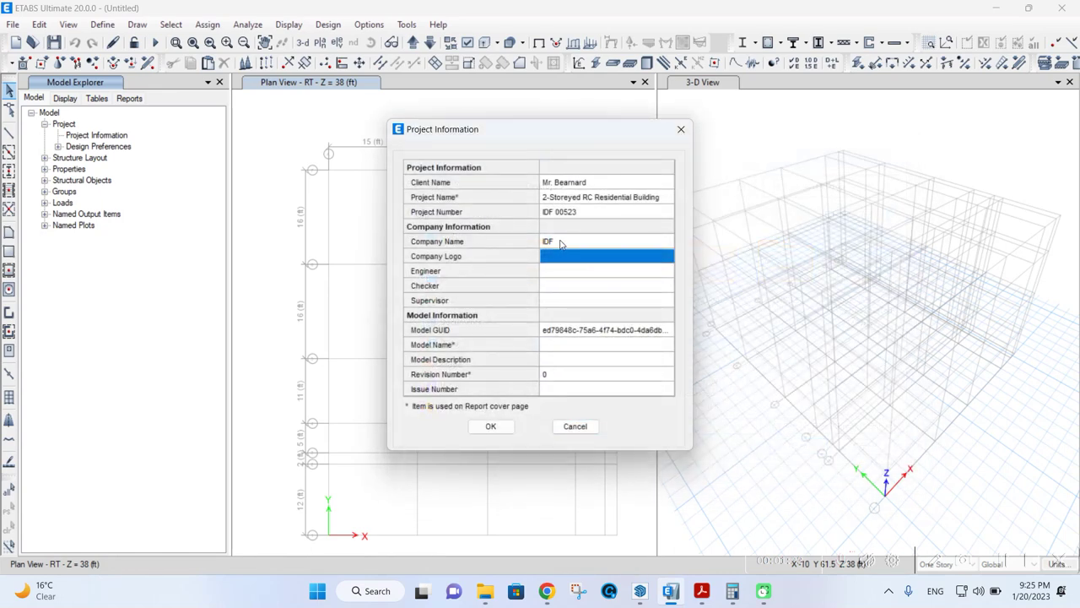
click(561, 243)
click(561, 243)
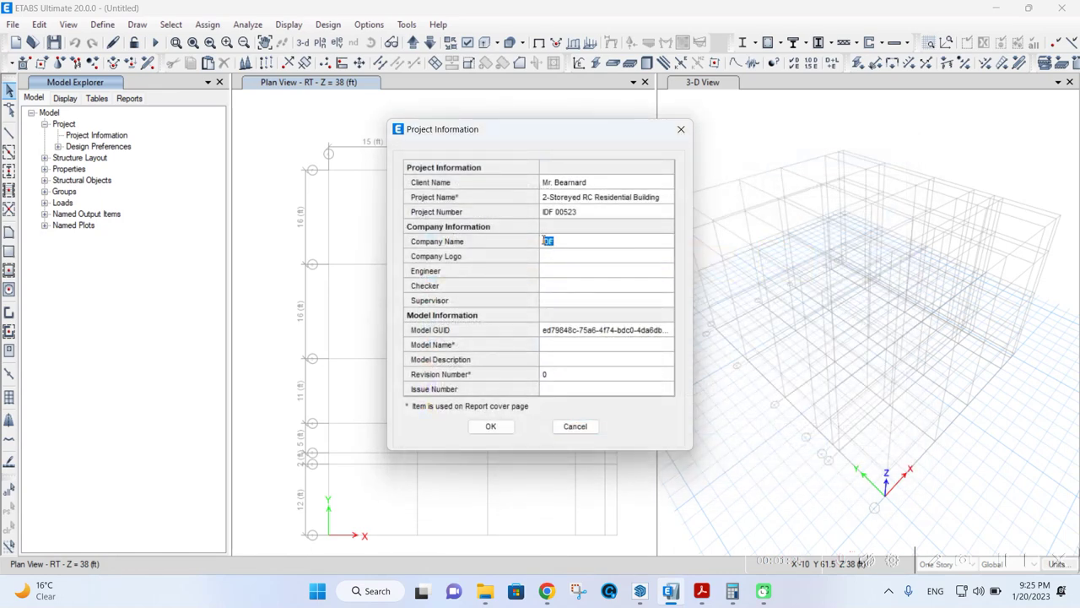
text(ingenious)
key(BackSpace)
key(BackSpace)
key(BackSpace)
key(BackSpace)
key(BackSpace)
key(BackSpace)
key(BackSpace)
key(BackSpace)
key(BackSpace)
key(BackSpace)
key(Caps_Lock)
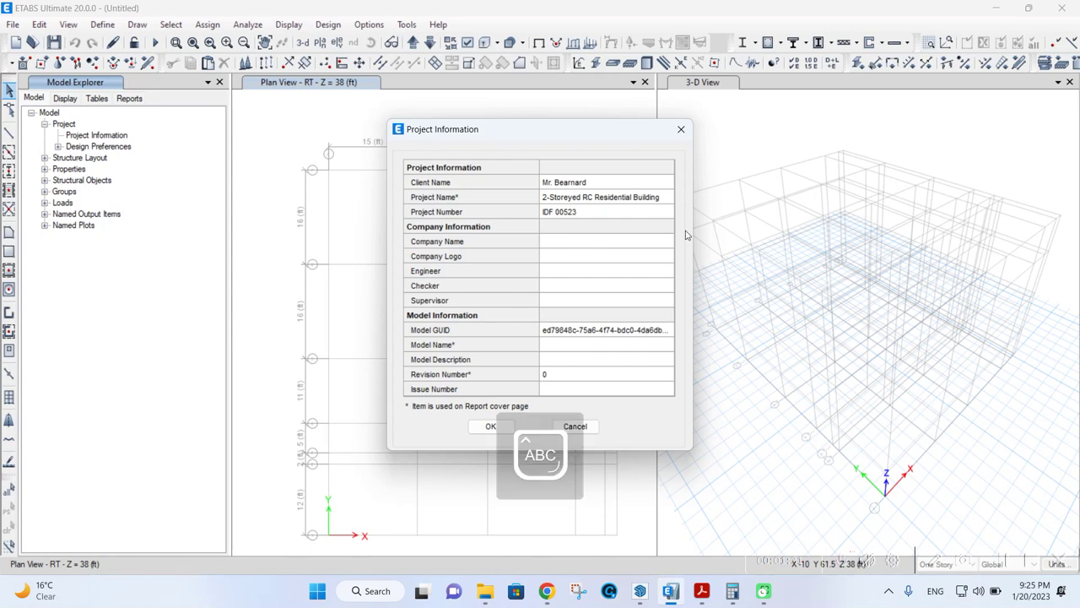
text(I)
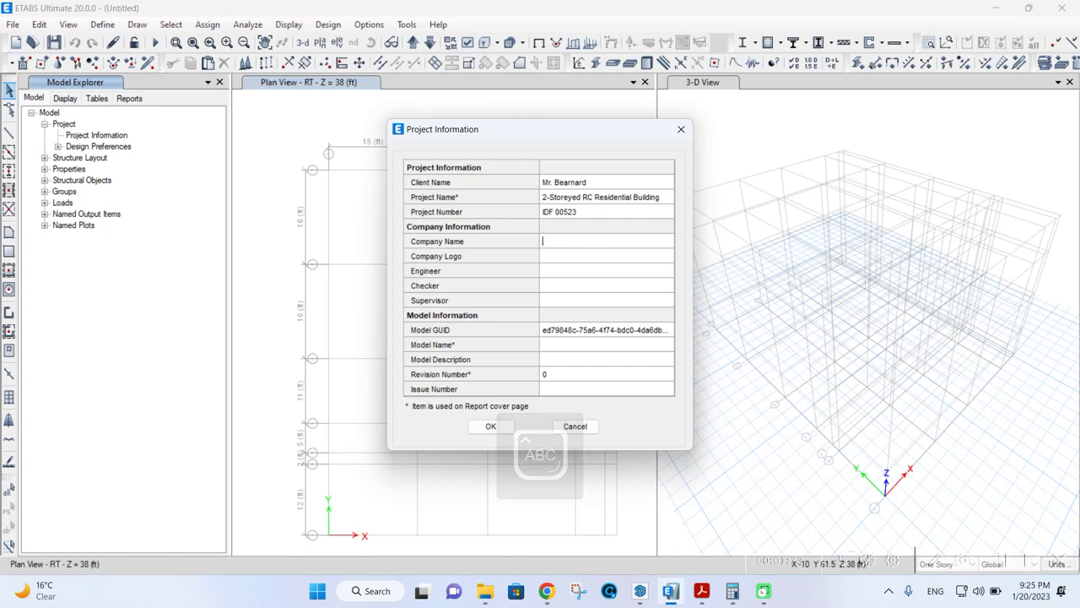
text(NGENIO)
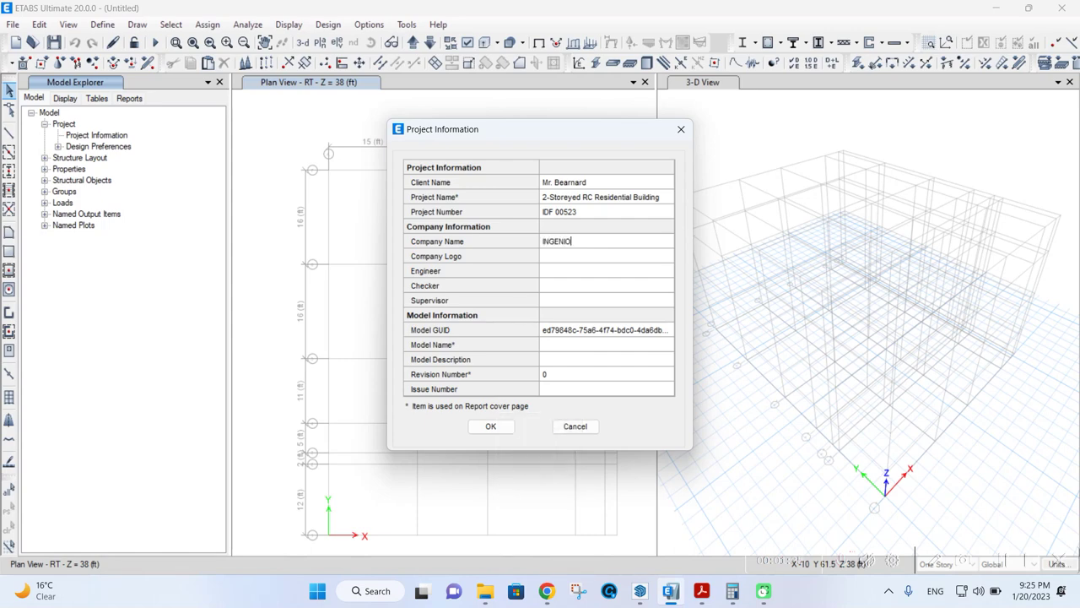
text(US DESIGN FIRM)
- Attach IDFLOGO.jpg from Desktop\WORKS\IDF as the company logo
double_click(600, 258)
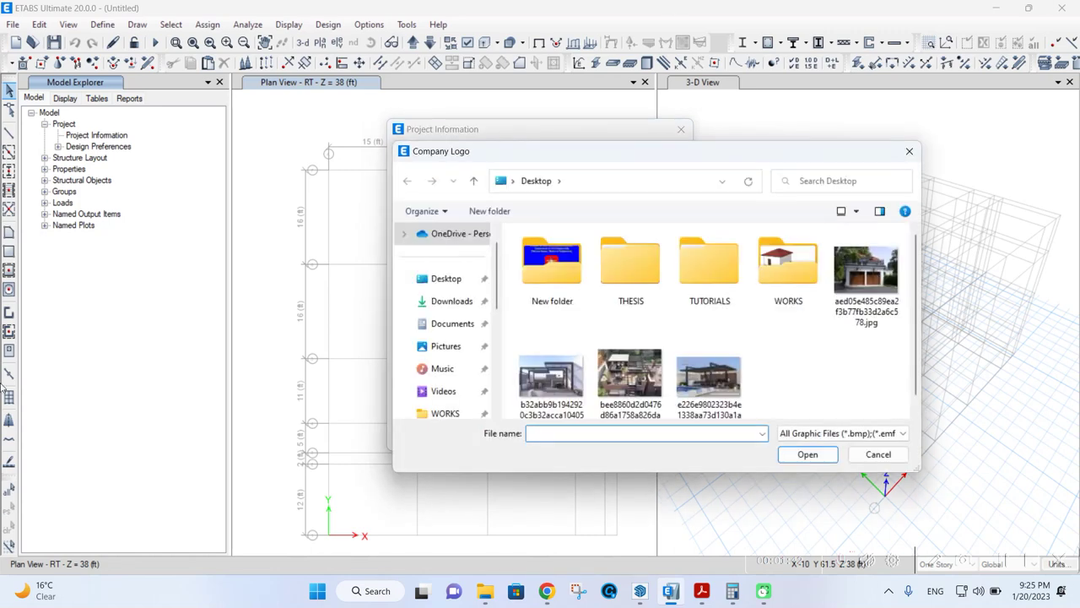
double_click(782, 291)
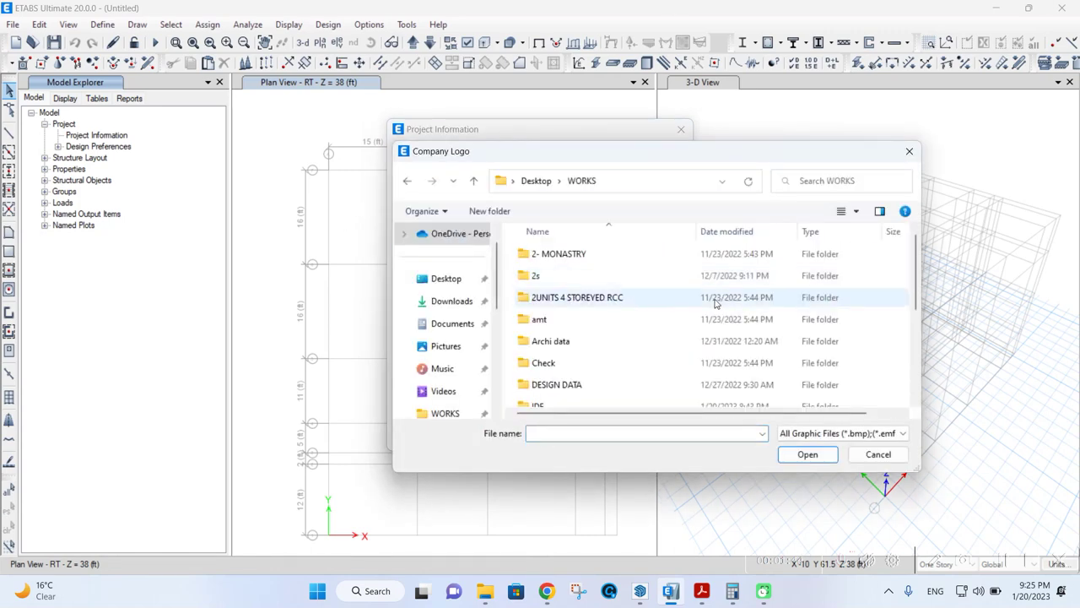
scroll(585, 321, down, 1)
double_click(574, 352)
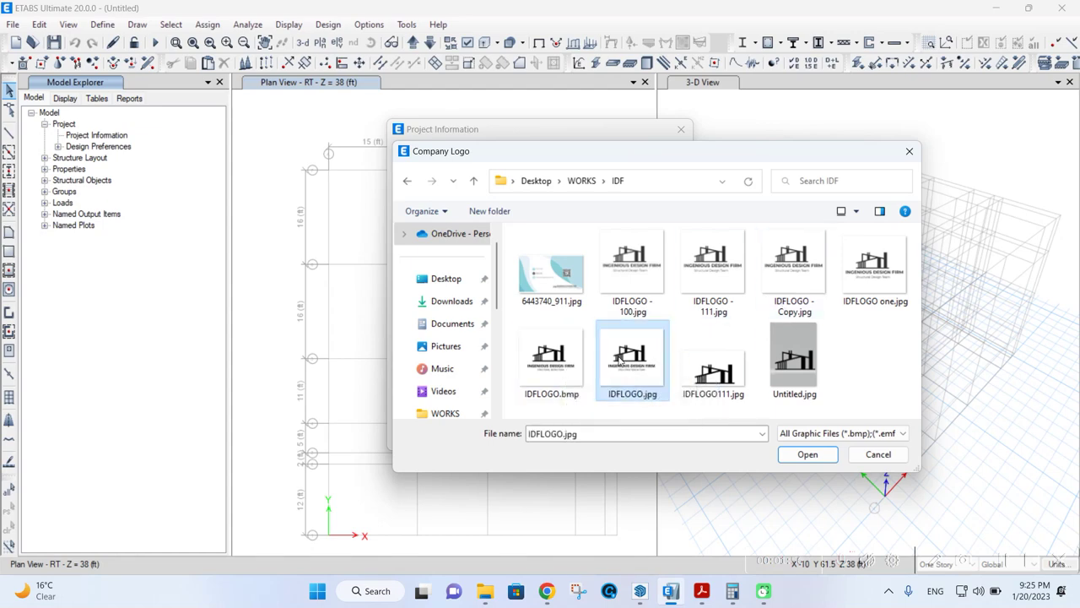
double_click(625, 363)
click(549, 285)
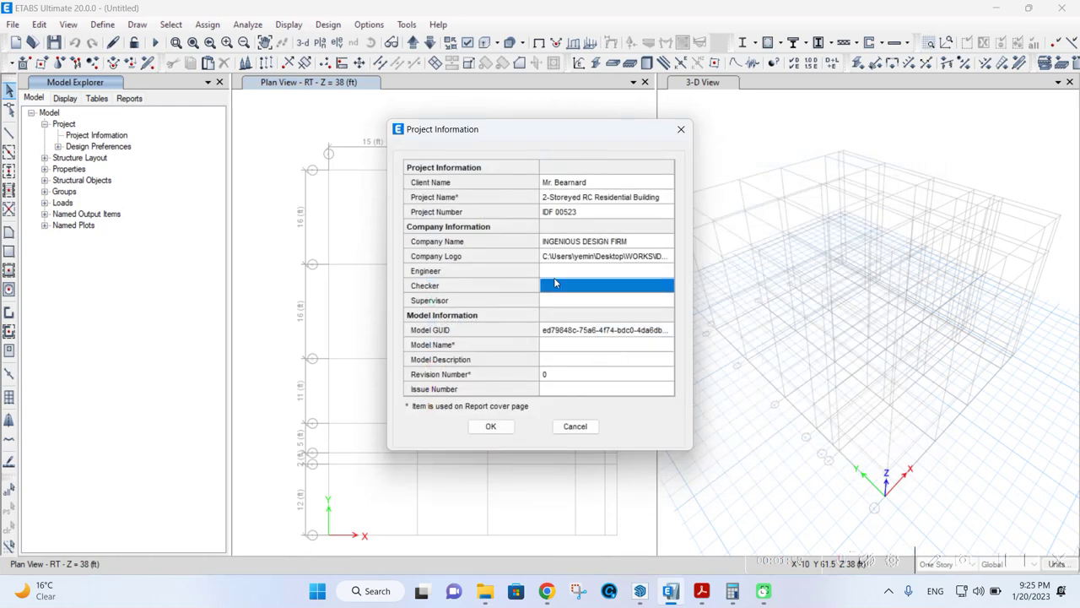
- Enter the engineer's name in the Engineer field
double_click(557, 271)
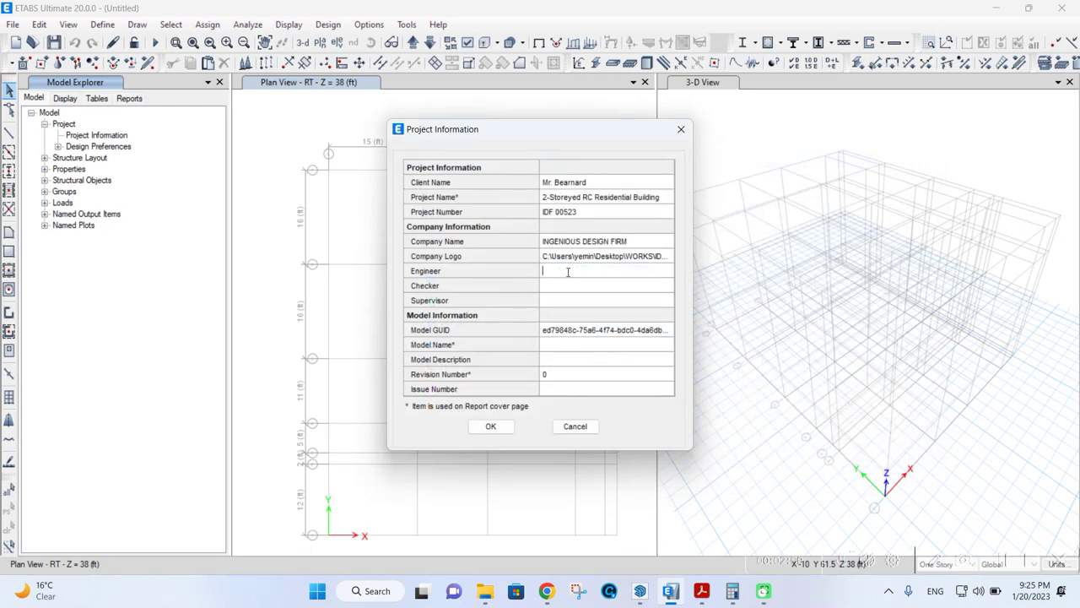
text(eNGR)
key(BackSpace)
key(BackSpace)
key(BackSpace)
key(BackSpace)
key(Caps_Lock)
text(En)
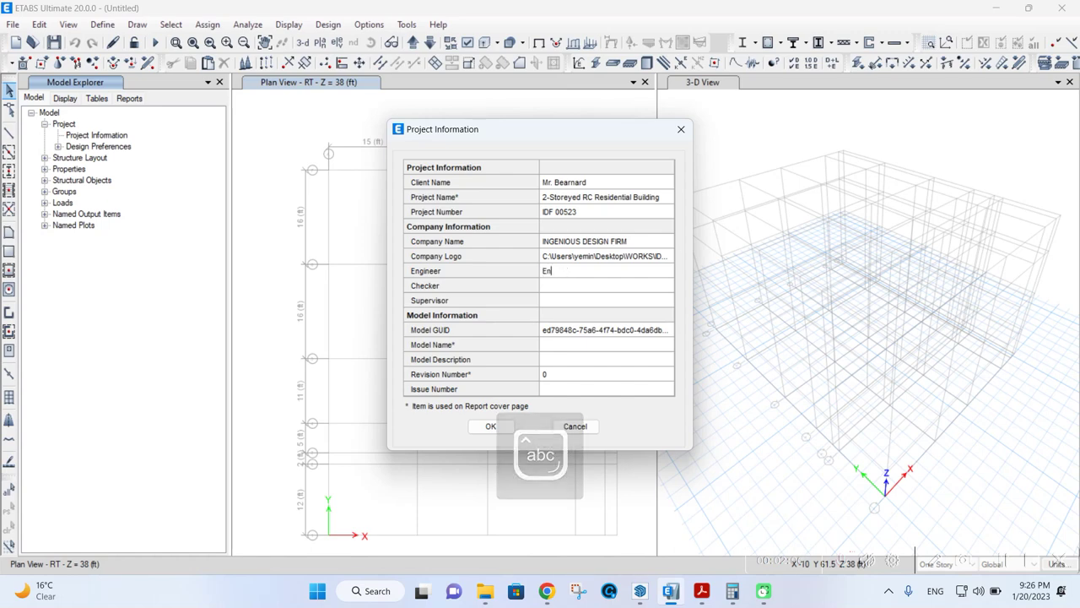
text(gr. )
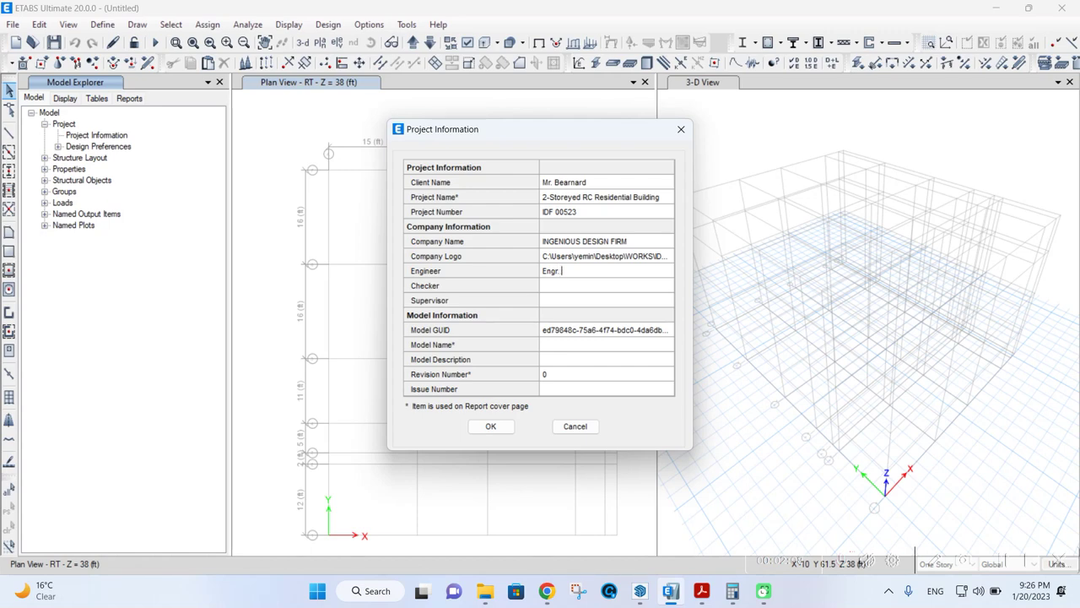
- Enter the checker's name in the Checker field, correcting a typo
click(567, 291)
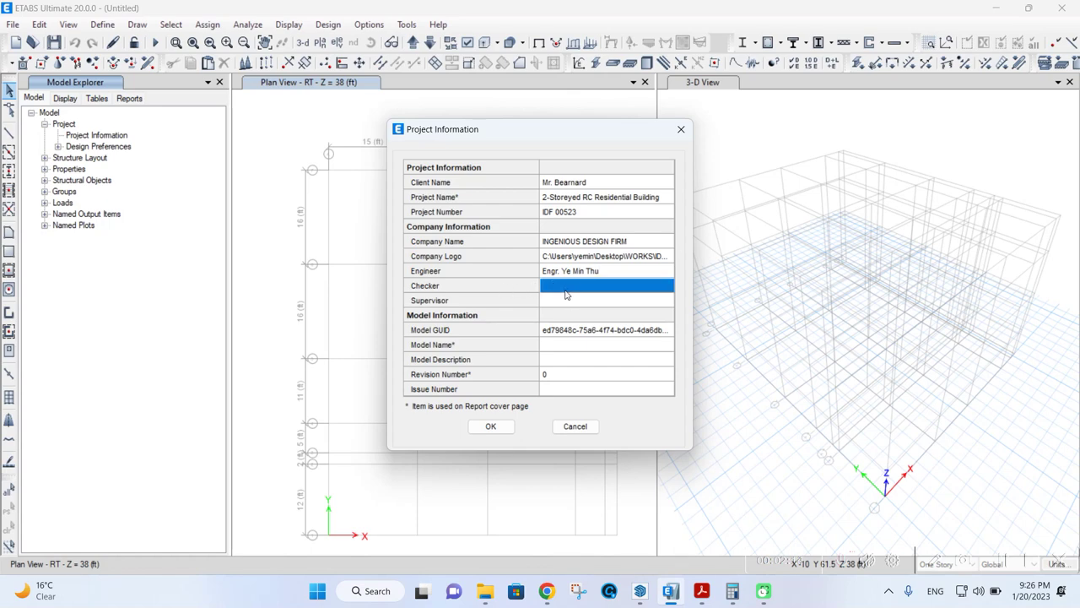
click(563, 302)
click(563, 288)
click(562, 288)
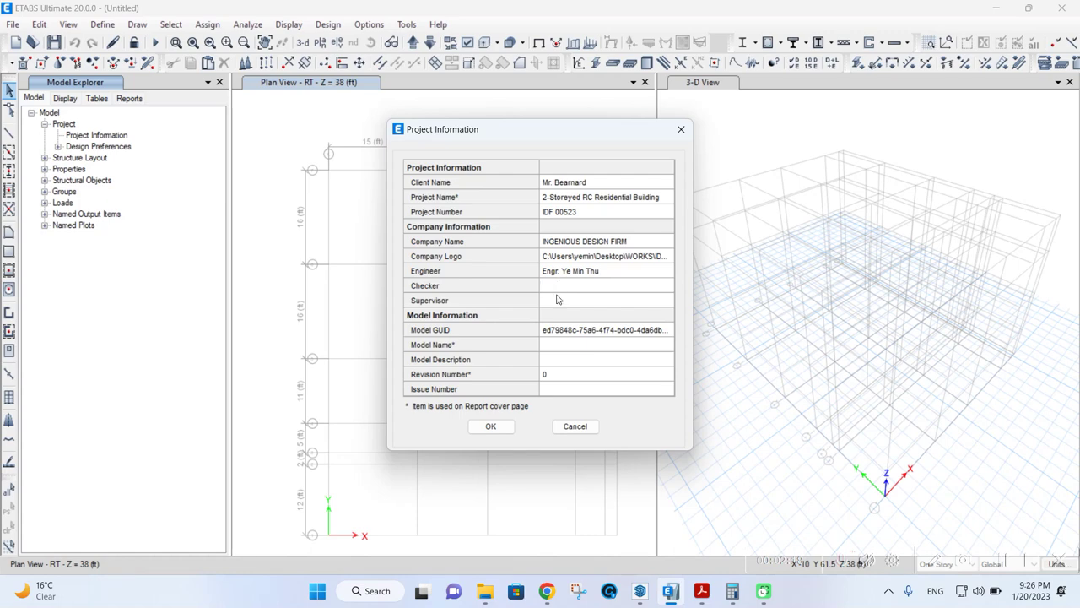
click(558, 301)
click(556, 288)
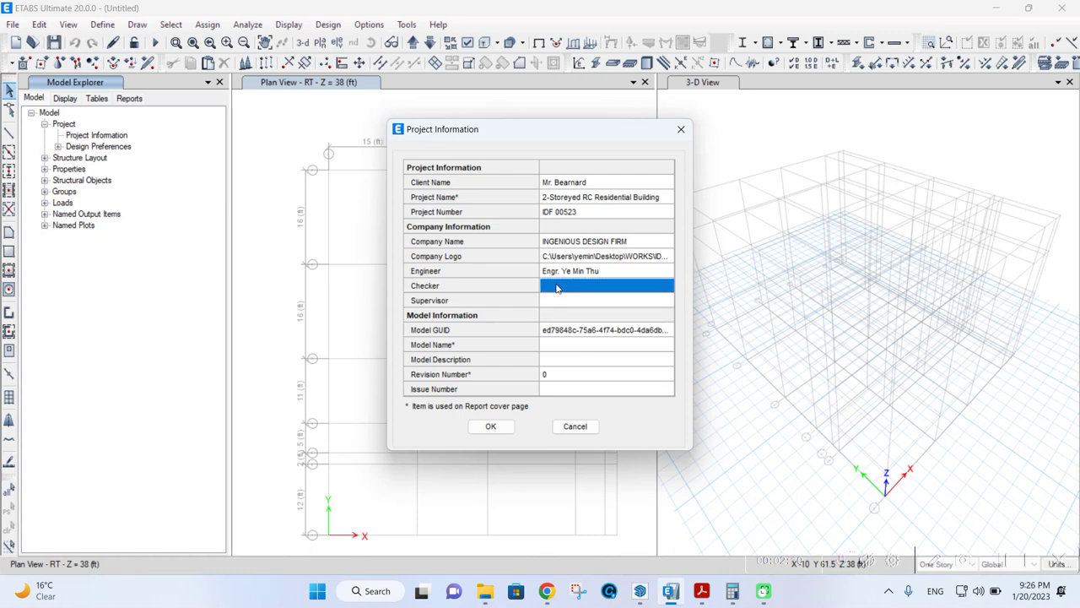
click(557, 288)
text(Engr)
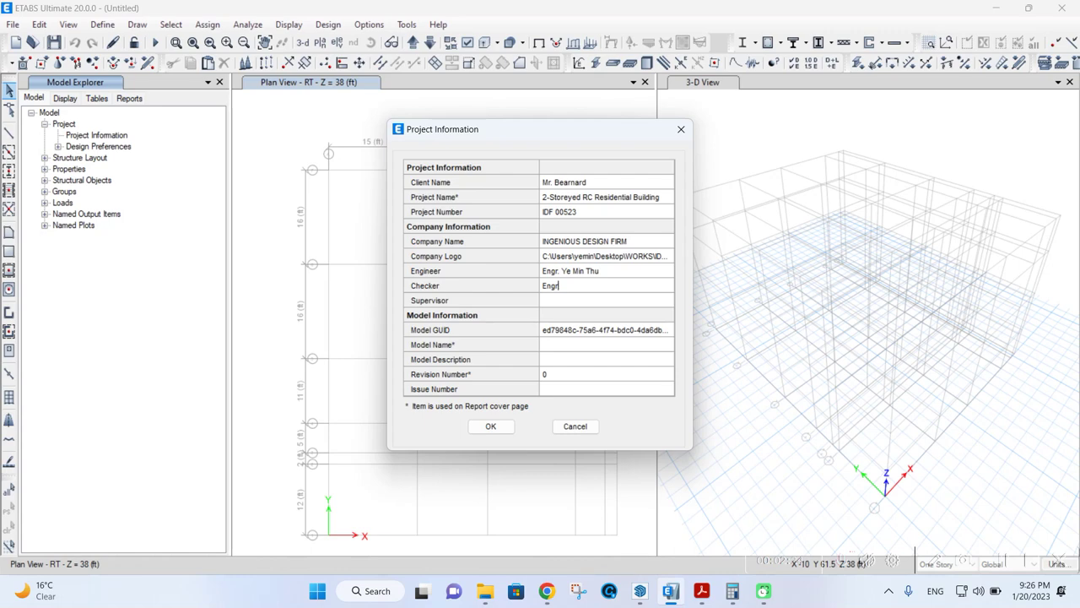
- Fill in the supervisor's name, model name 001 and issue number 1, then save the project information
click(571, 302)
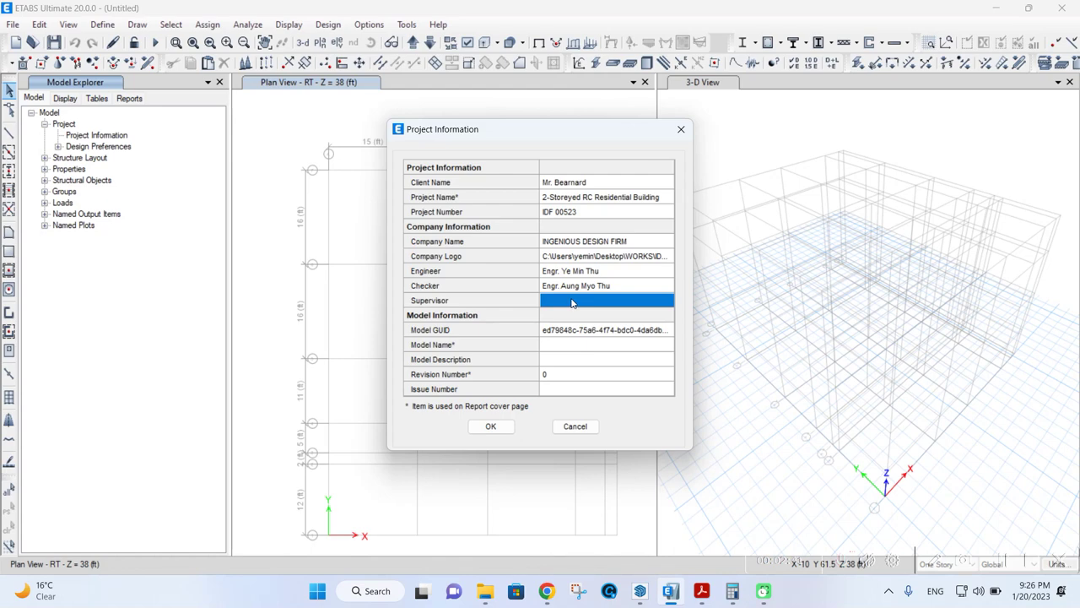
text(Engr)
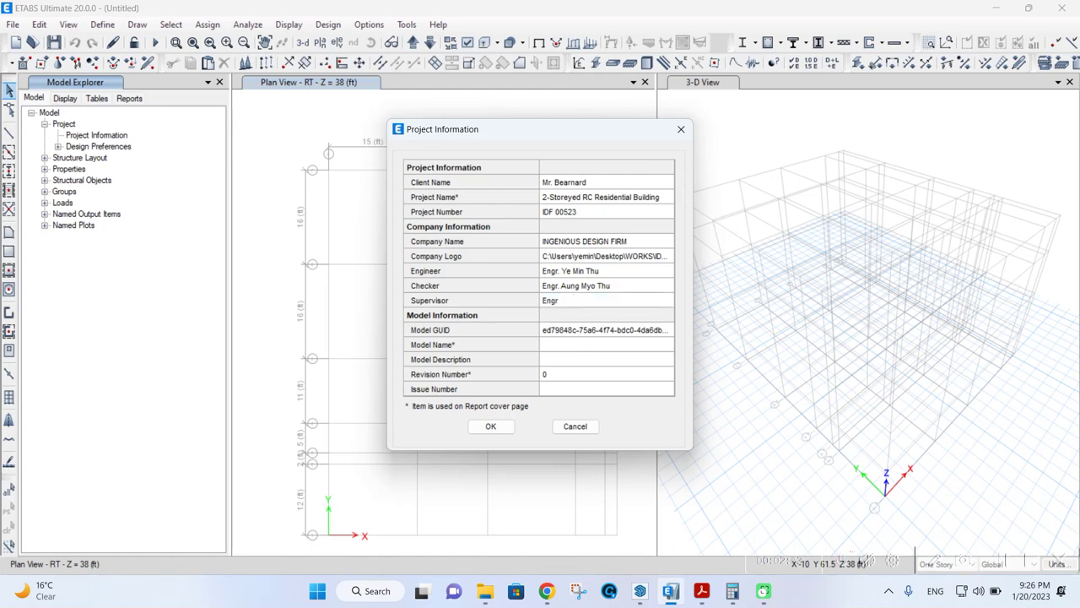
click(574, 347)
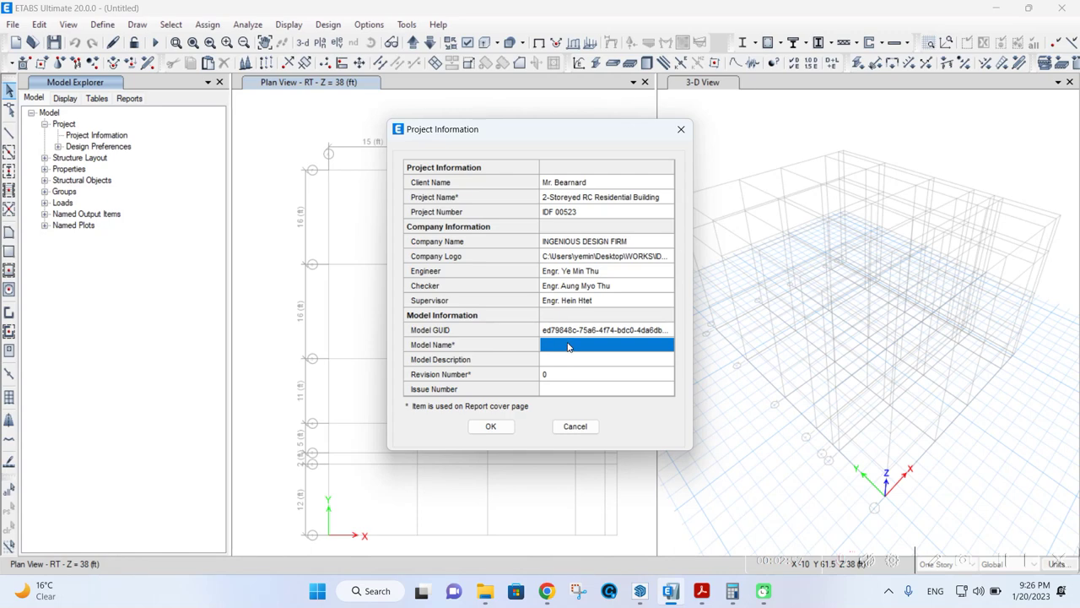
text(001)
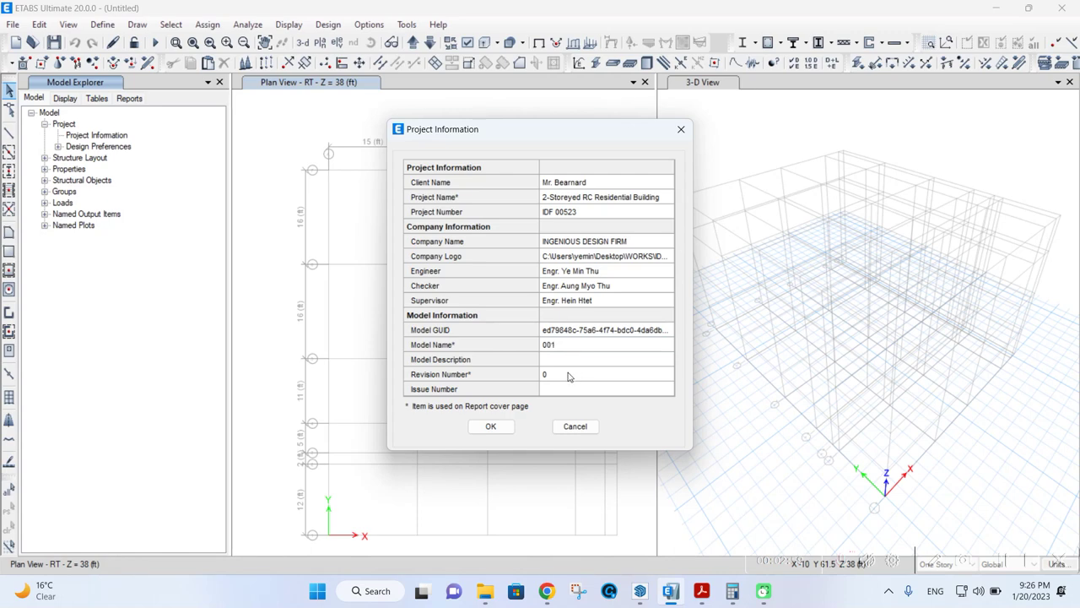
click(568, 374)
click(564, 389)
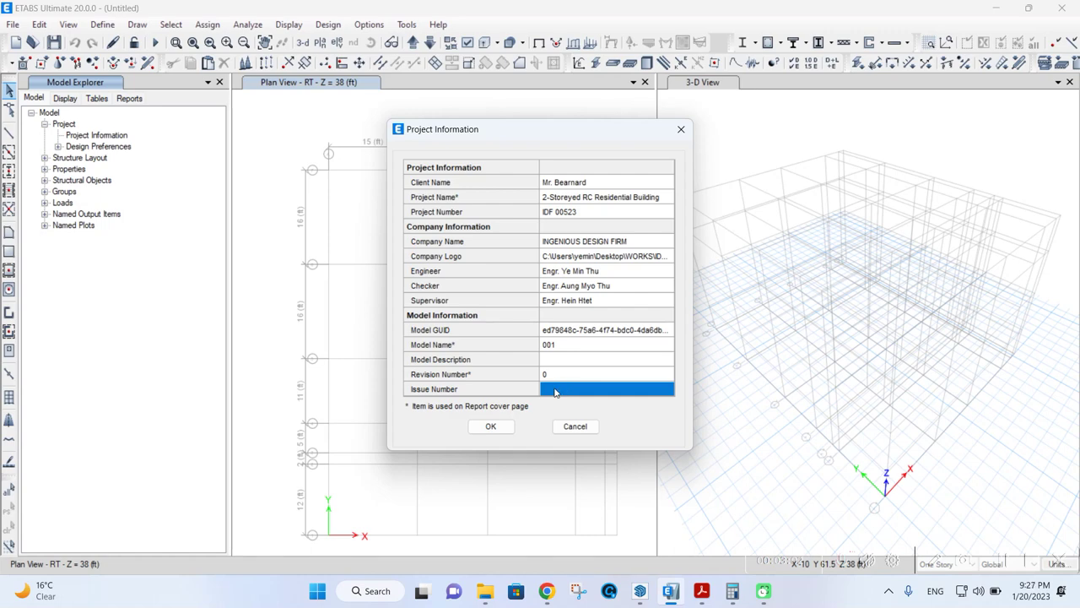
text(1)
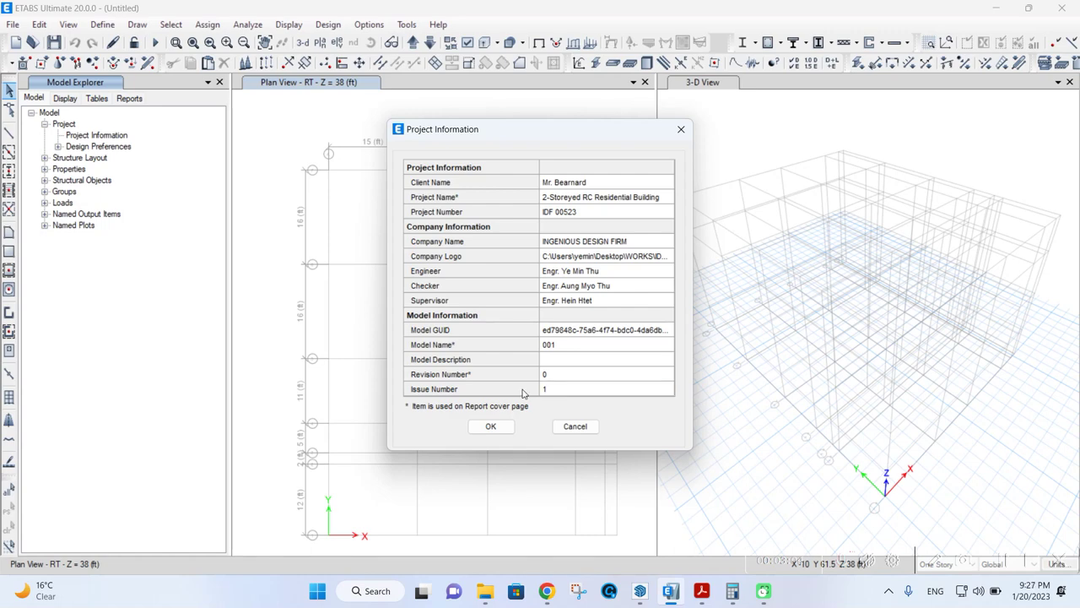
click(493, 426)
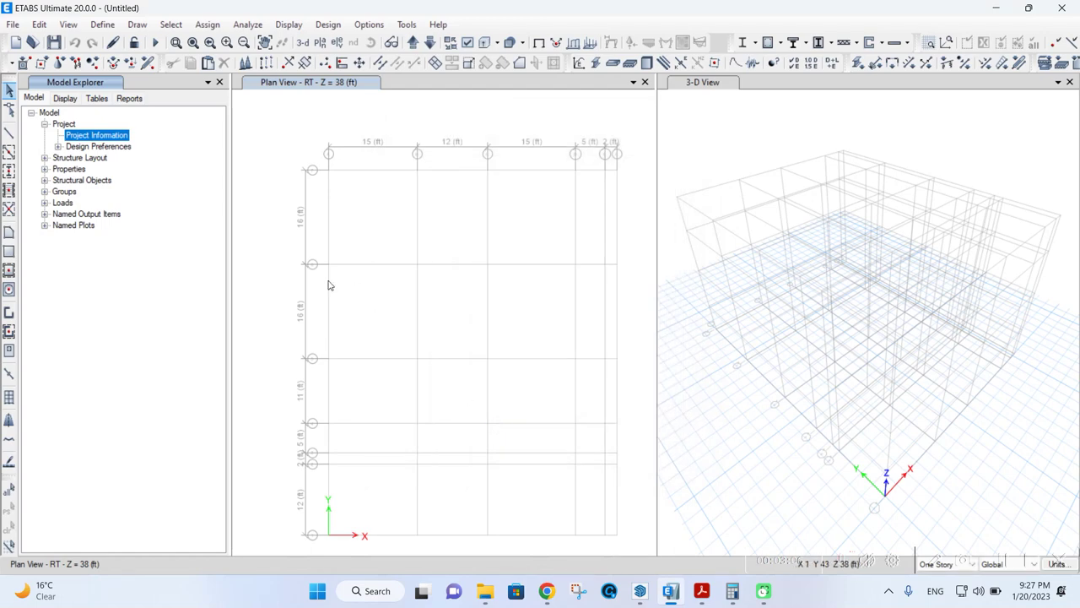
- Review the ACI 318-19 concrete frame design preferences and accept them unchanged
click(58, 147)
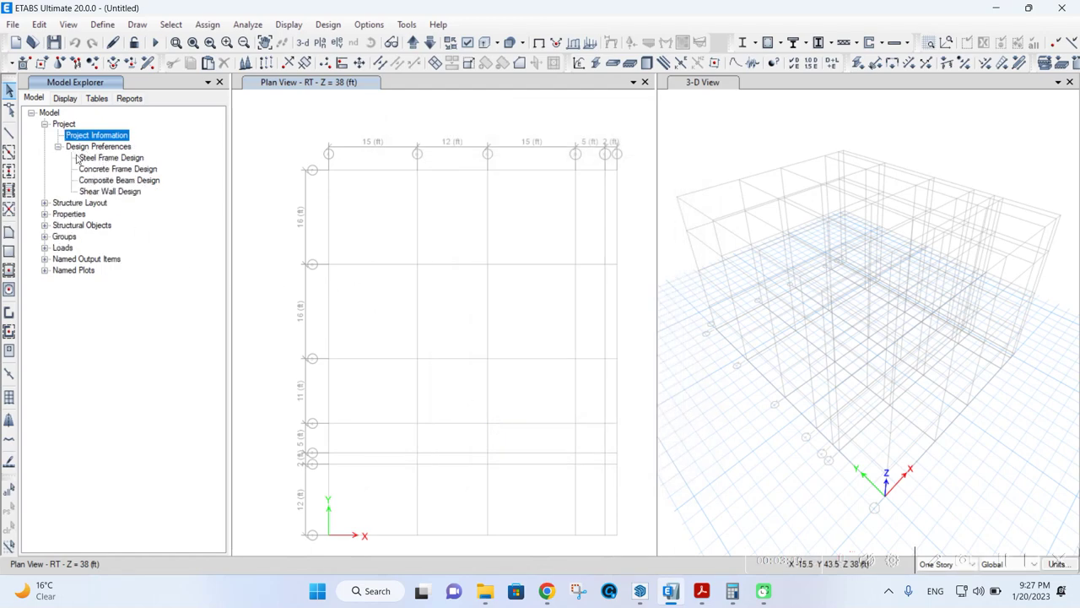
click(105, 170)
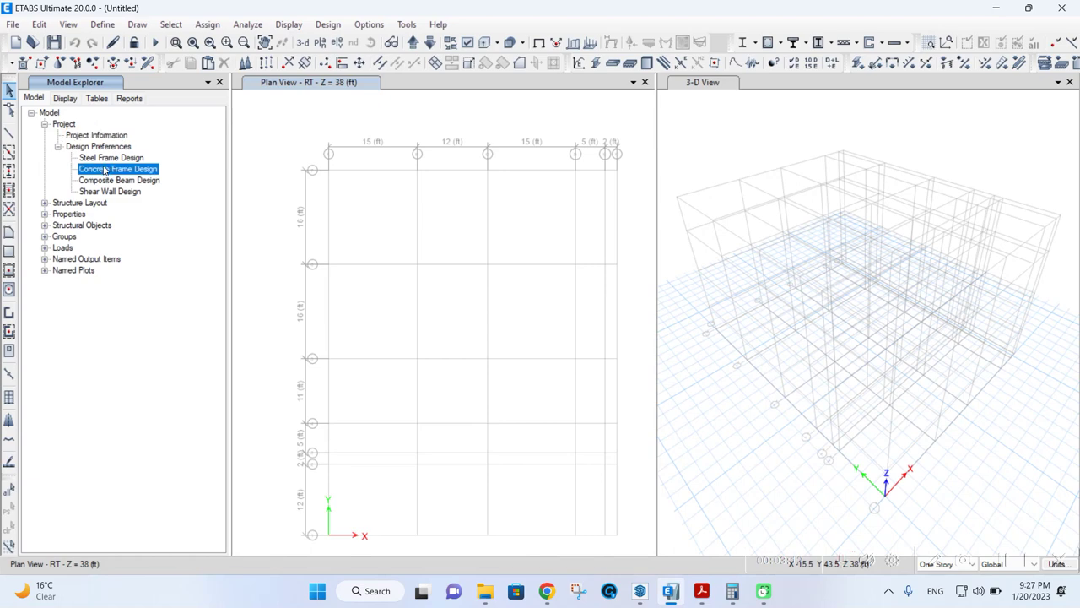
right_click(105, 170)
click(110, 176)
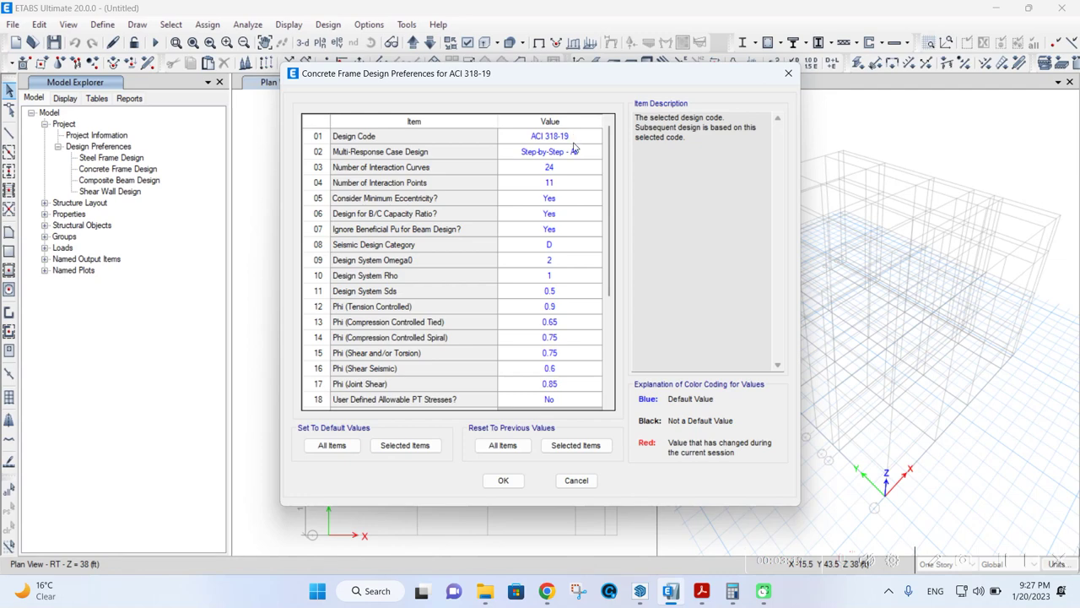
scroll(577, 169, down, 4)
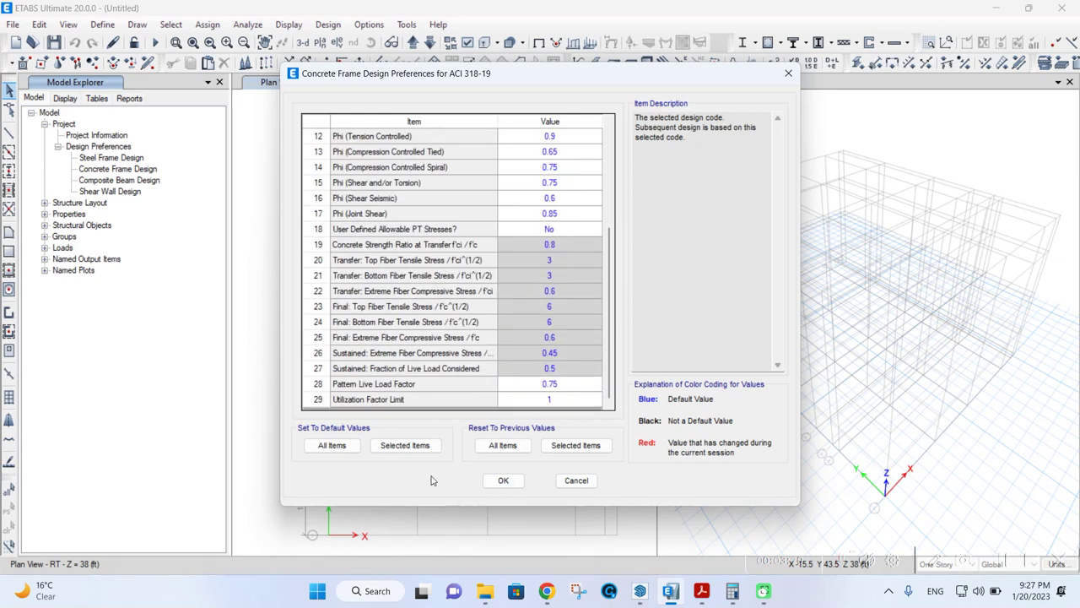
click(504, 479)
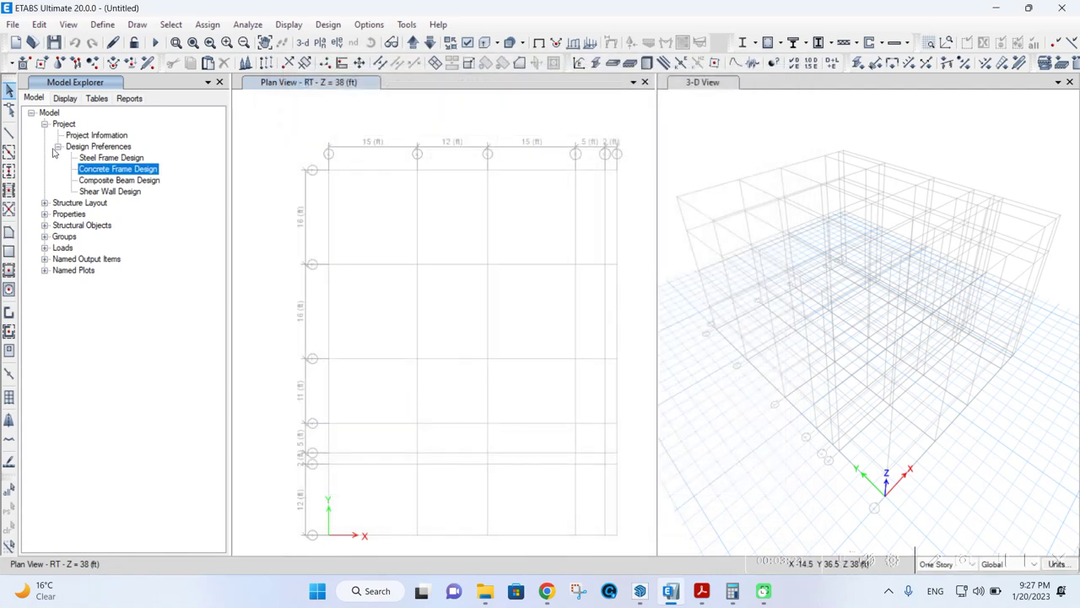
click(44, 124)
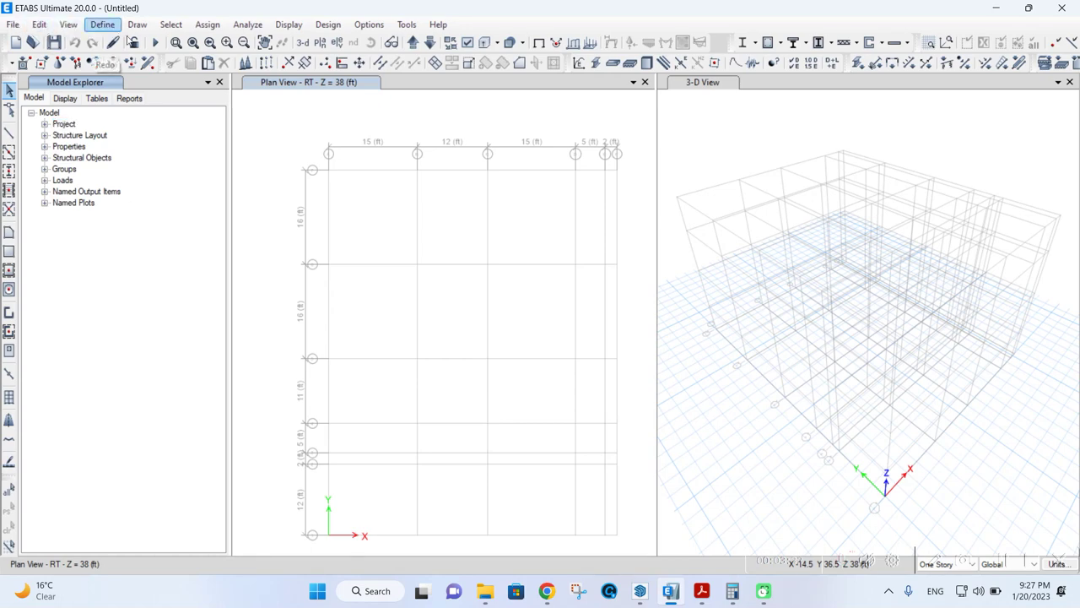
- Browse the Define, Draw, Select and Assign menus
click(103, 25)
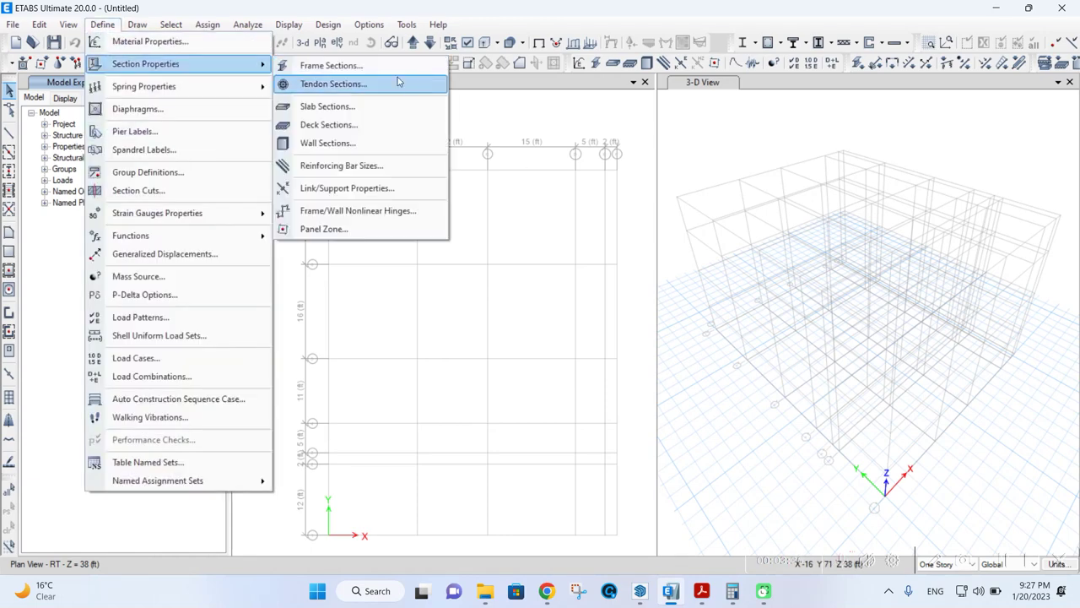
click(116, 22)
click(117, 22)
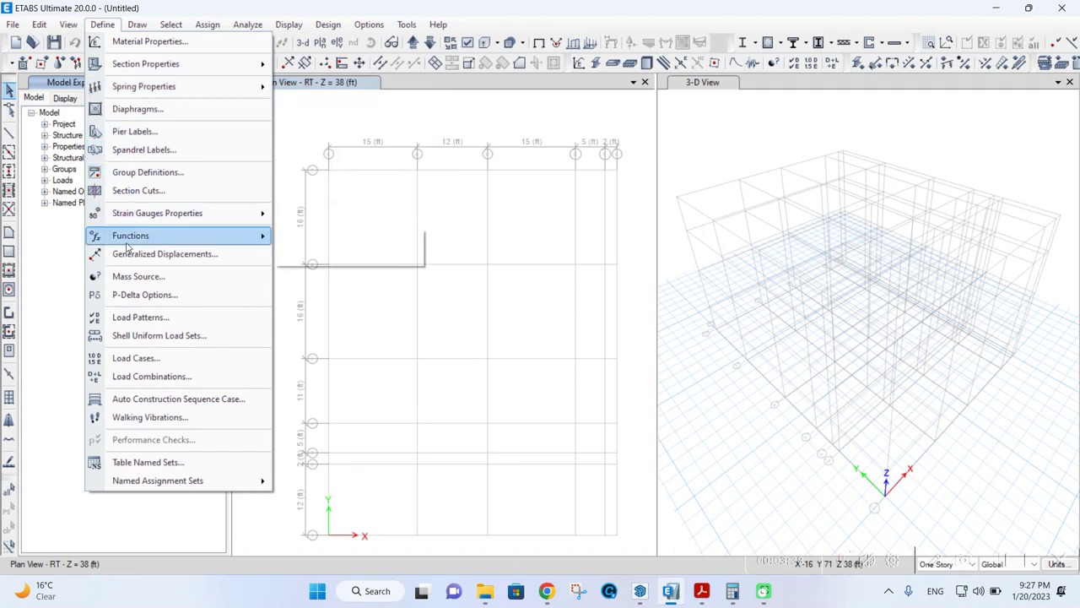
mouse_move(139, 24)
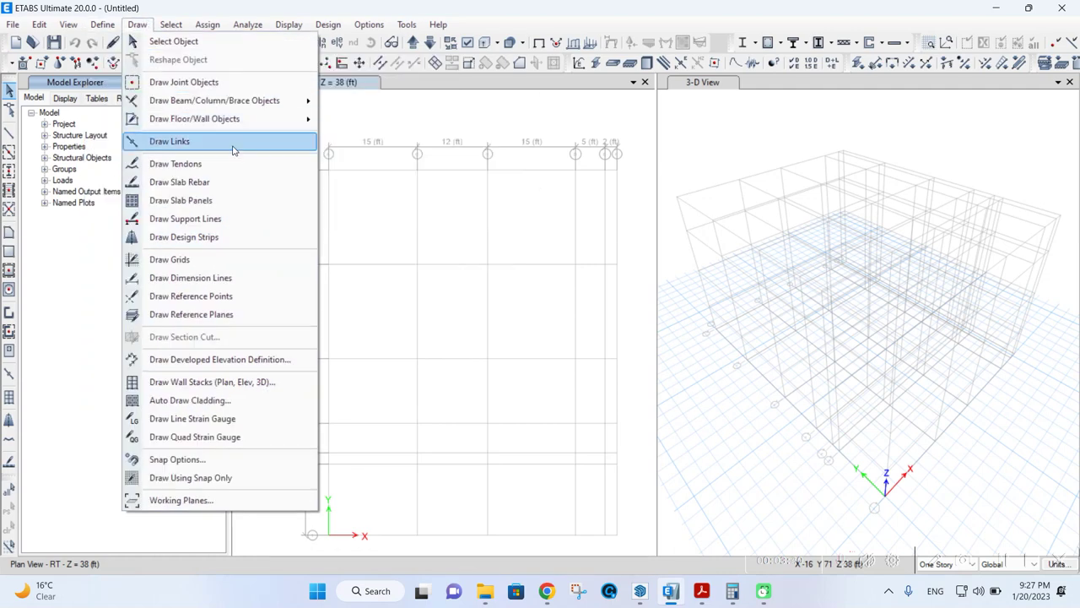
click(171, 24)
click(170, 25)
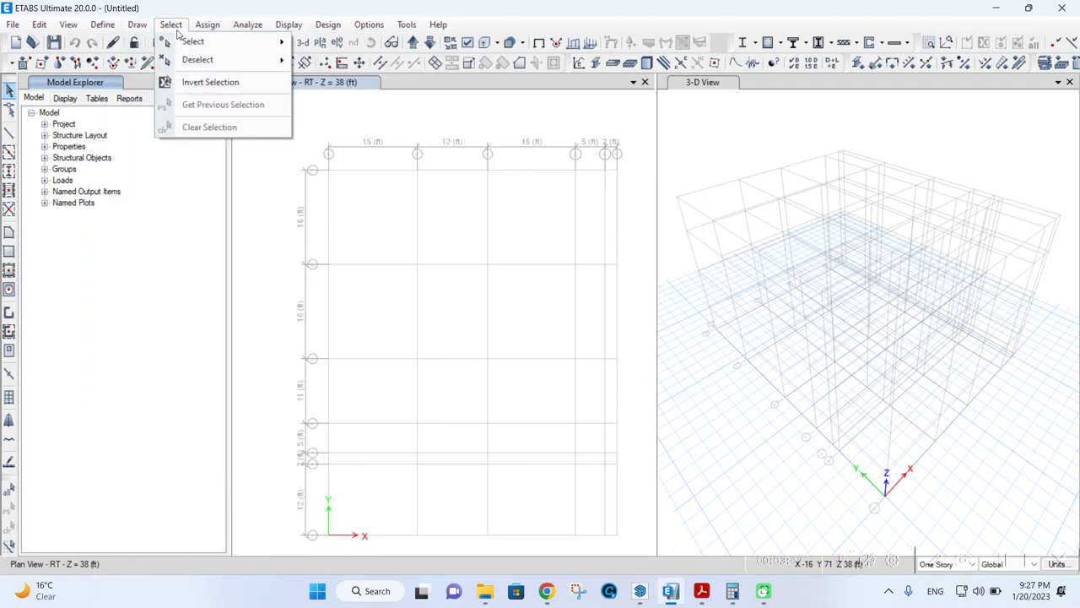
mouse_move(206, 24)
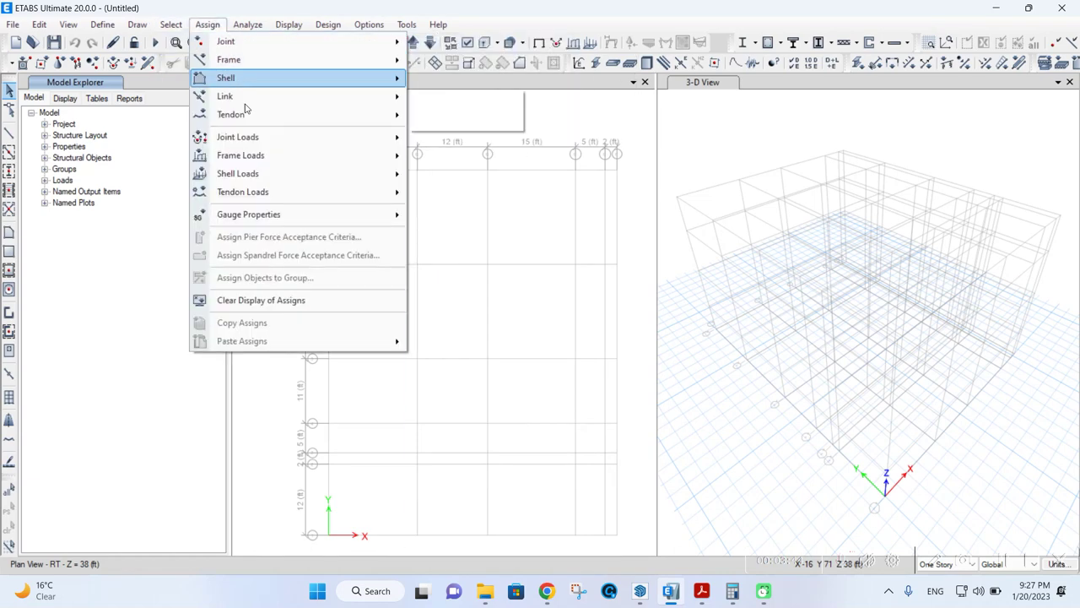
mouse_move(276, 218)
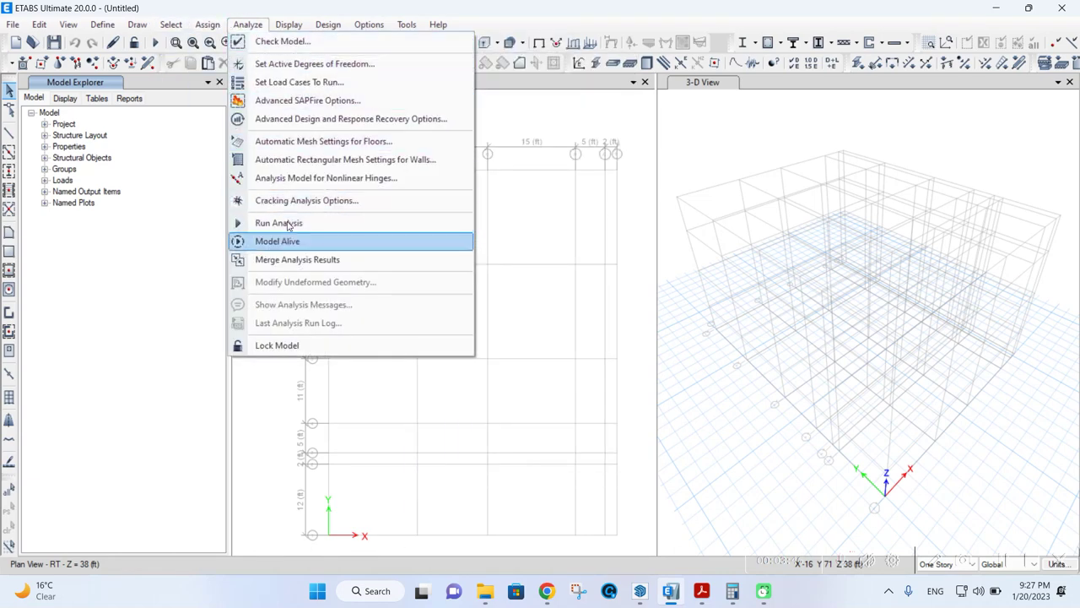
- Look through the Display, Design and Analyze menus, ending on the Define menu
click(289, 25)
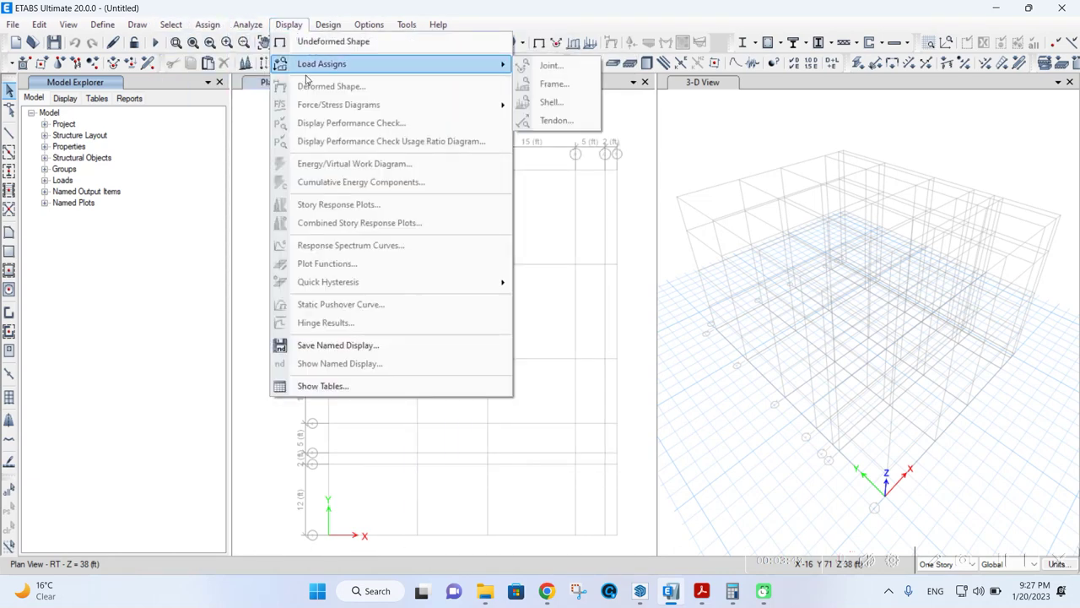
mouse_move(329, 24)
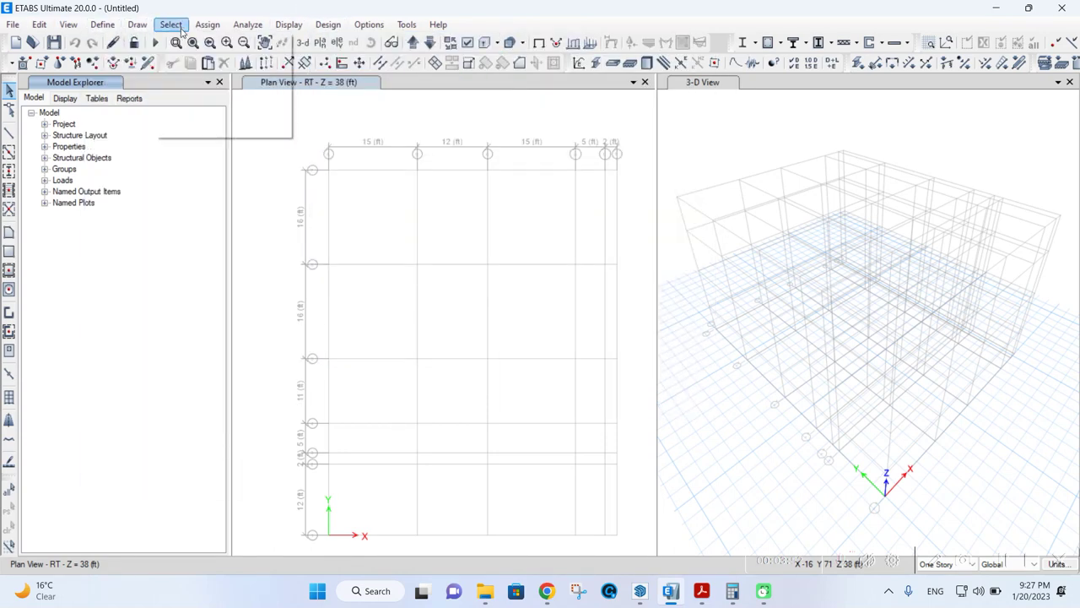
click(247, 25)
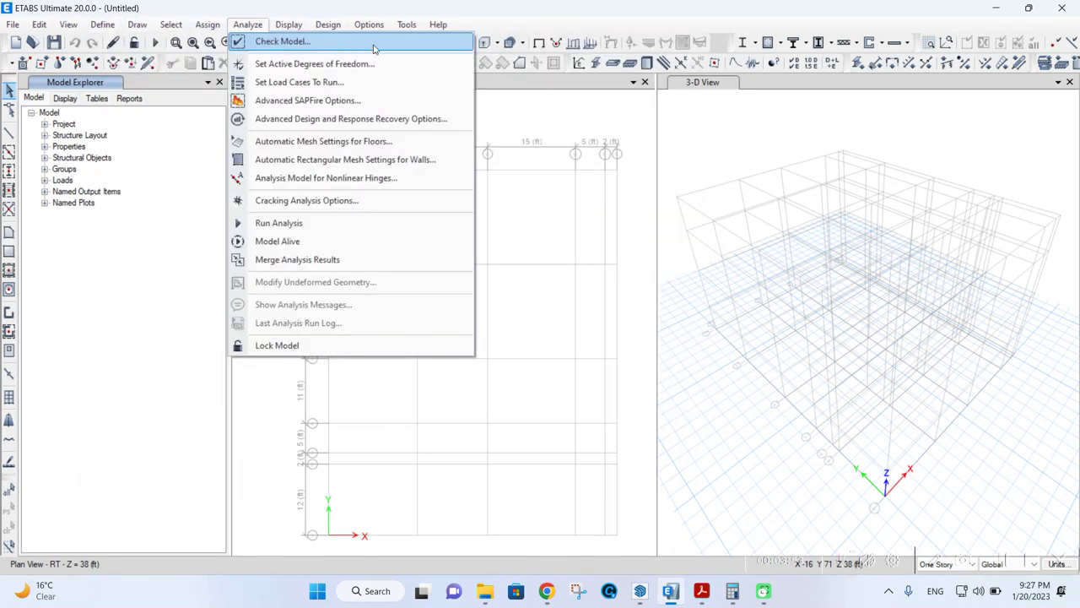
click(180, 213)
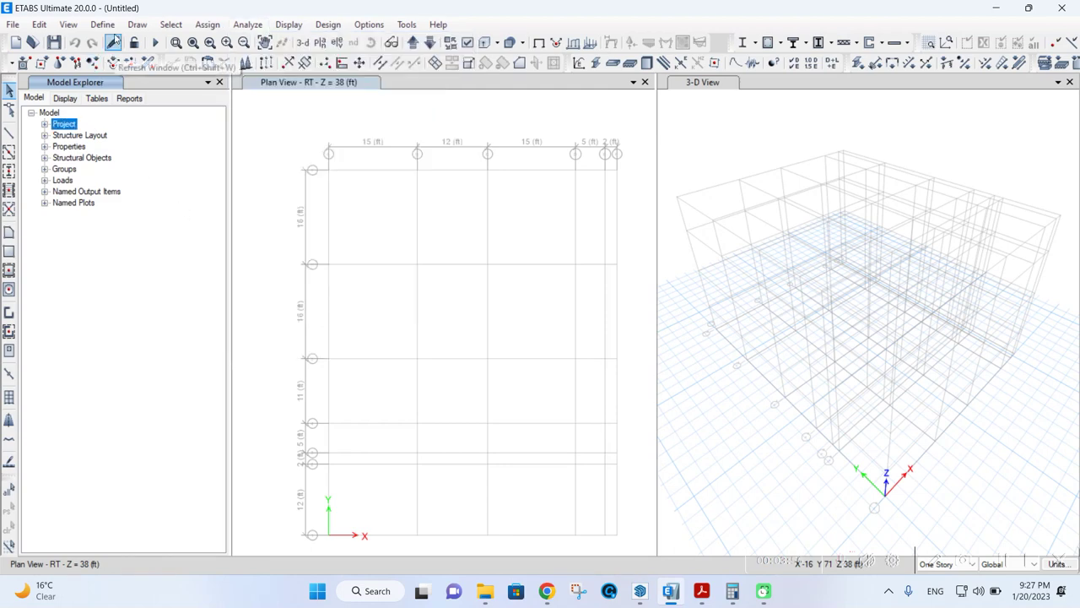
click(113, 30)
click(109, 30)
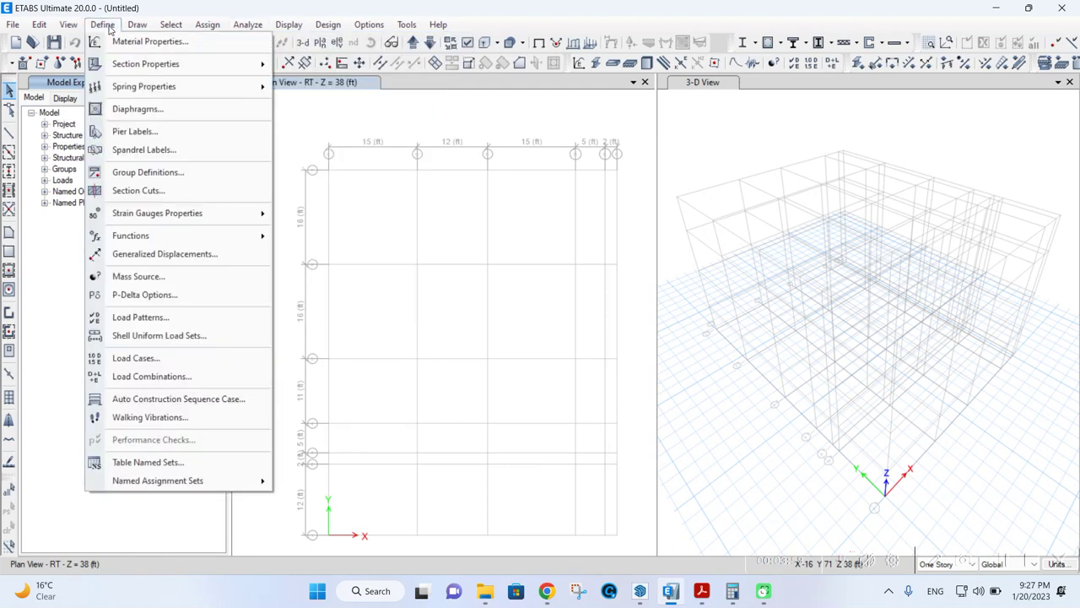
- In Define Materials, select 4000Psi and add a copy of it as a new material
click(120, 43)
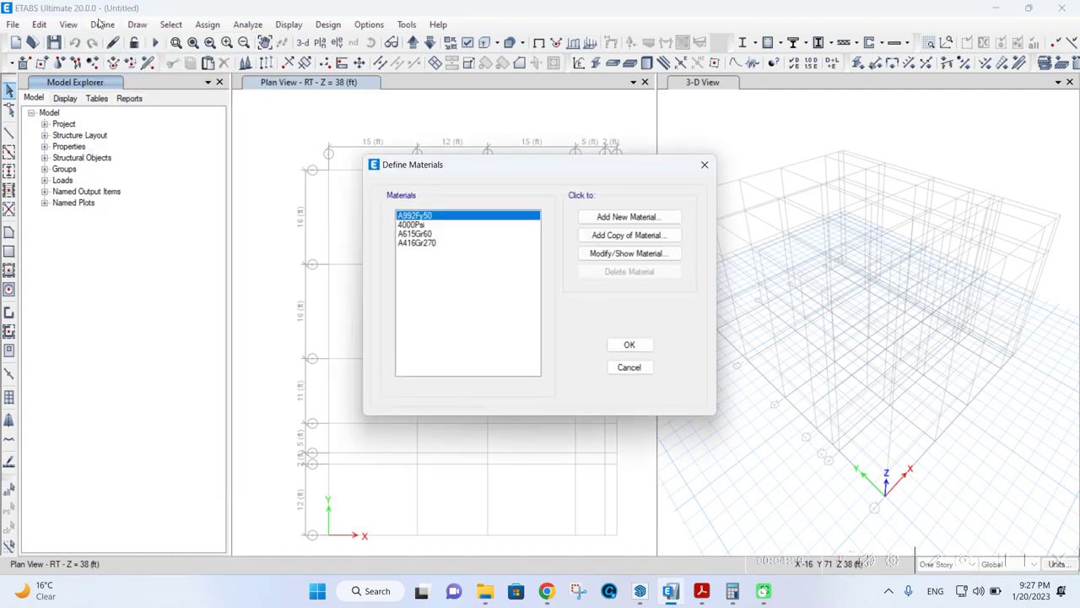
click(704, 165)
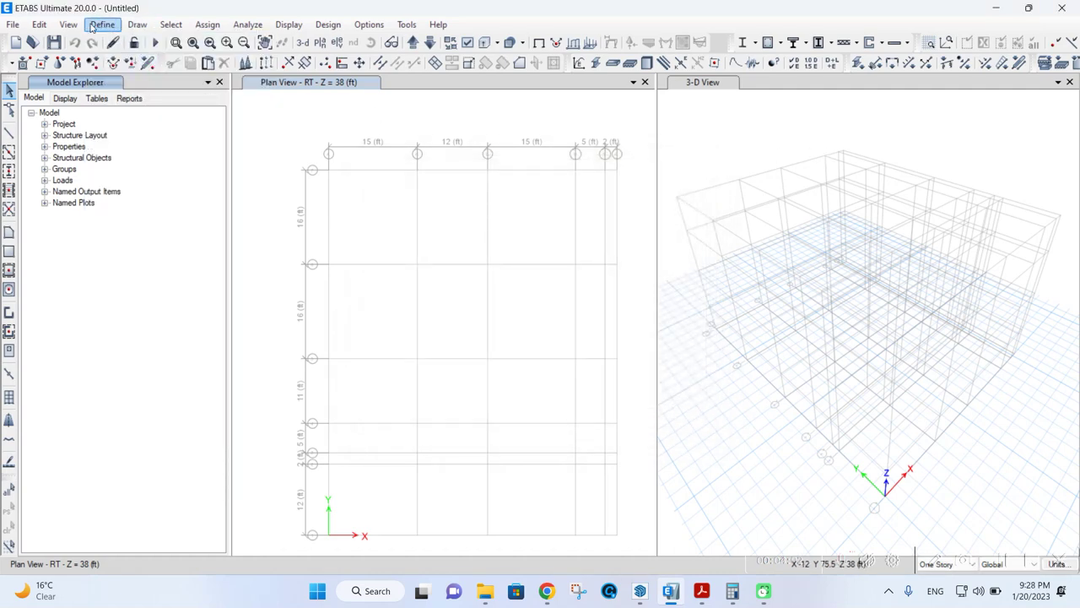
click(99, 26)
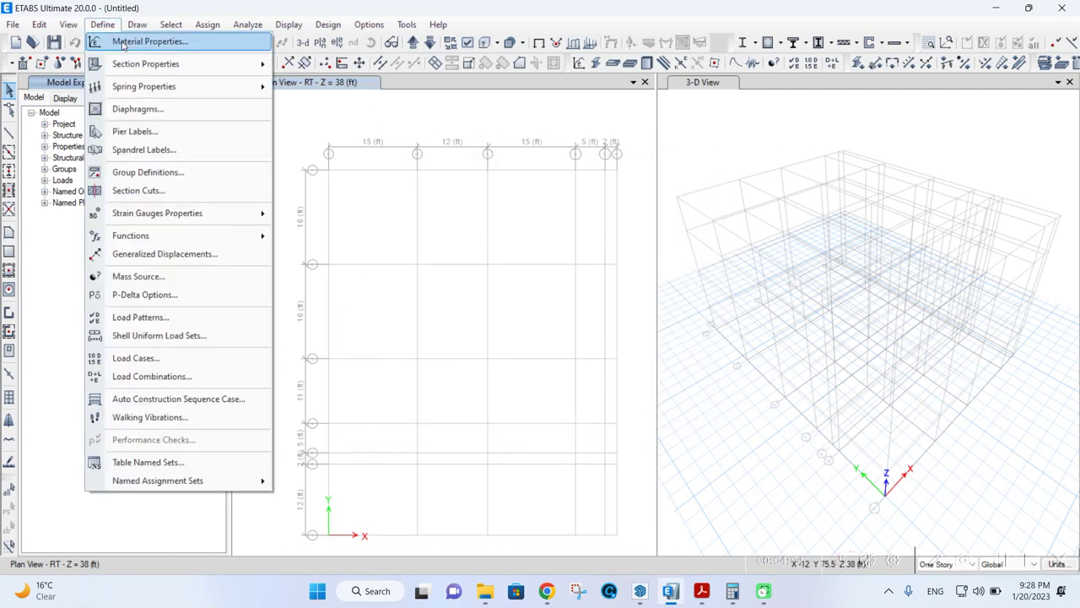
click(124, 44)
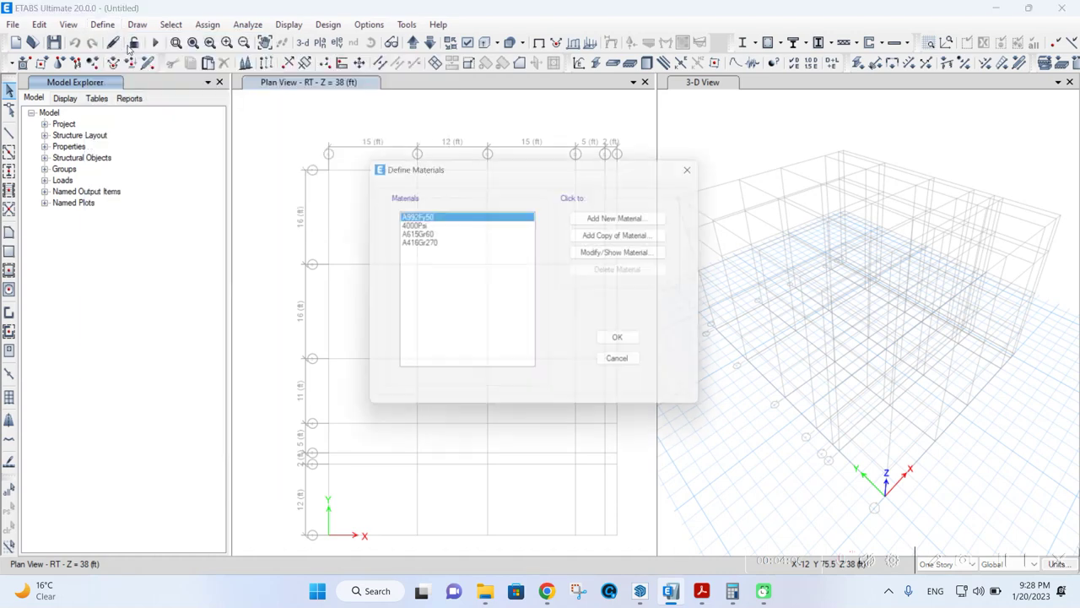
click(420, 243)
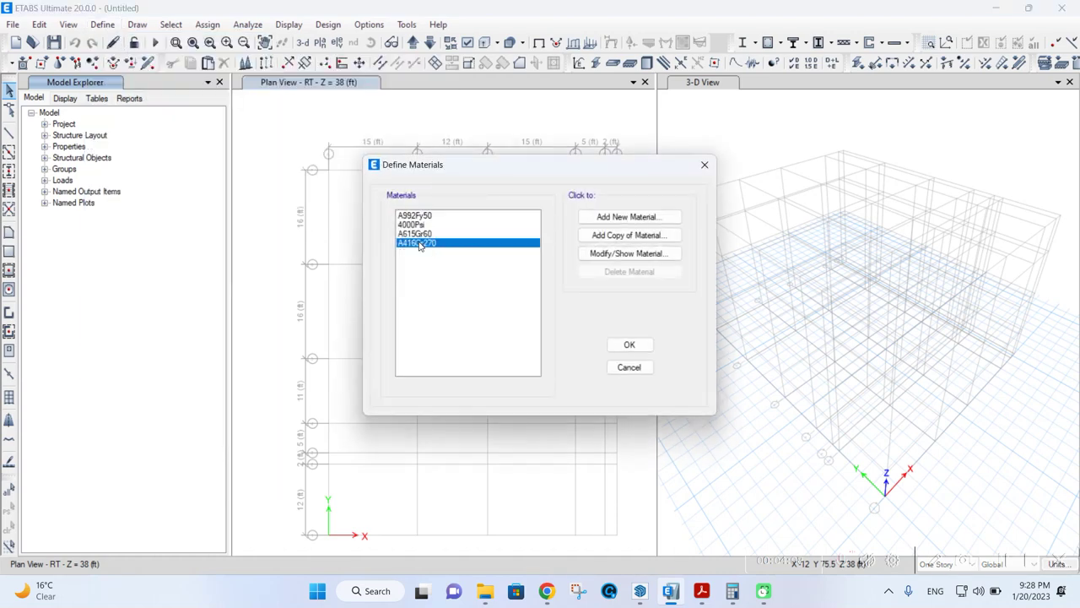
click(417, 225)
click(417, 216)
click(417, 224)
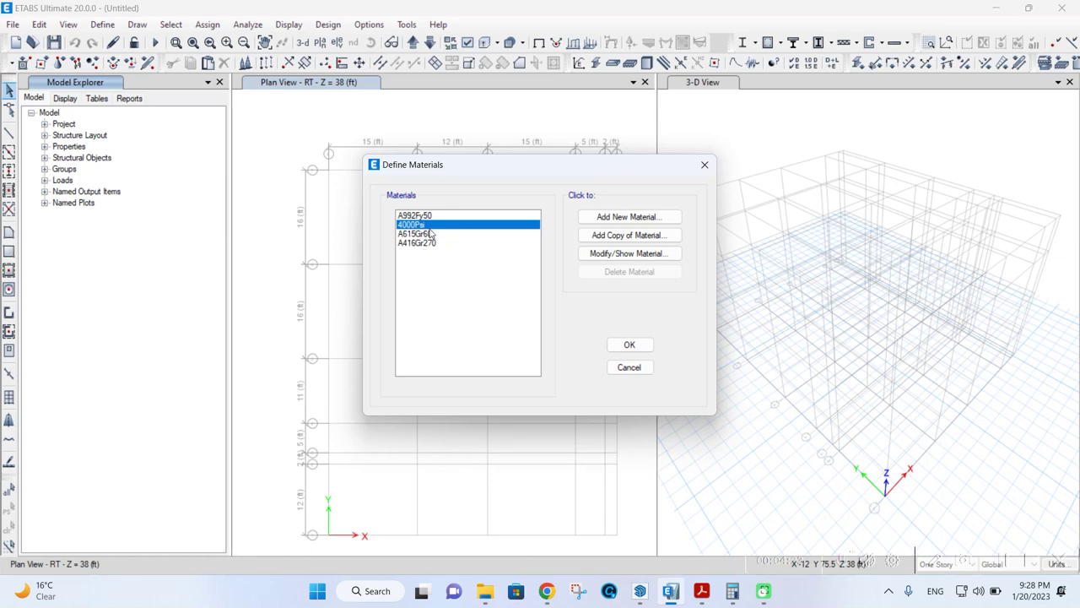
click(615, 235)
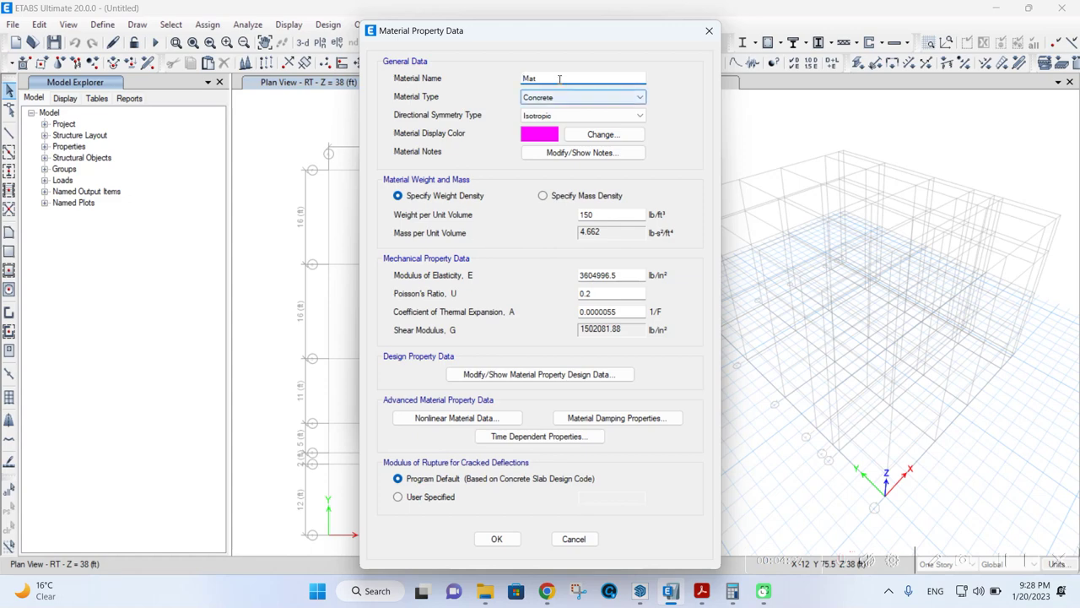
- Name the copied material CONC25 and set E to 57000*SQRT(2500) = 2850000 lb/in²
text(c)
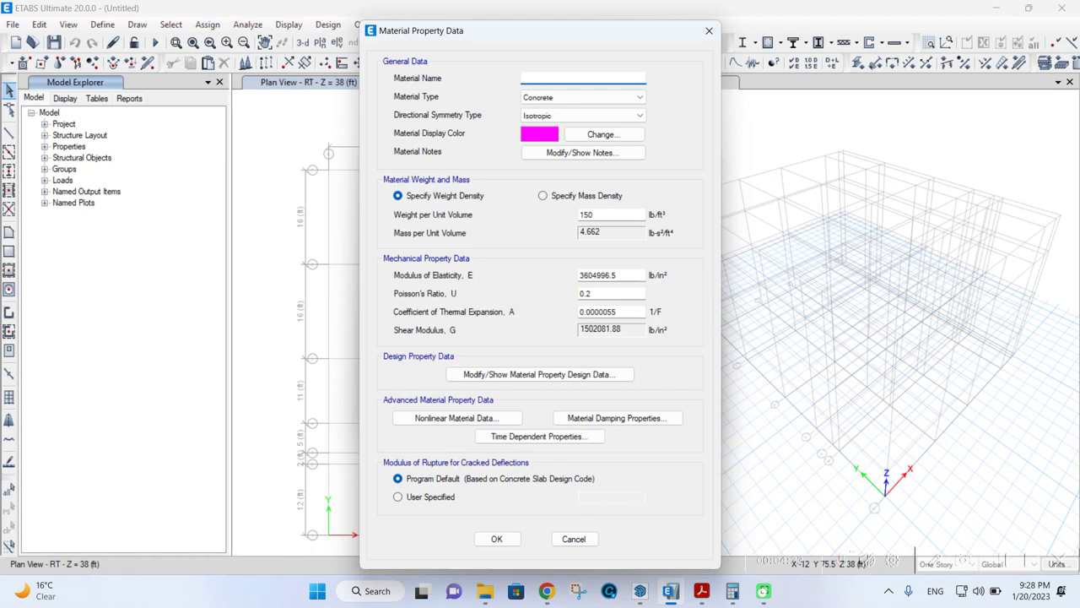
key(Caps_Lock)
text(CONC25)
key(Tab)
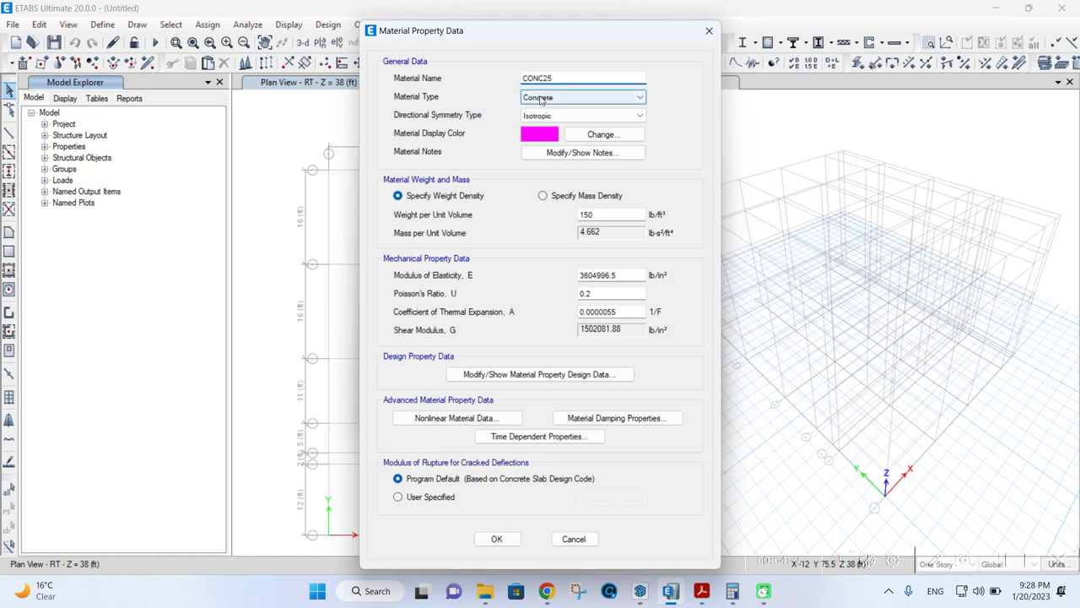
key(Tab)
key(shift+Tab)
key(shift+Tab)
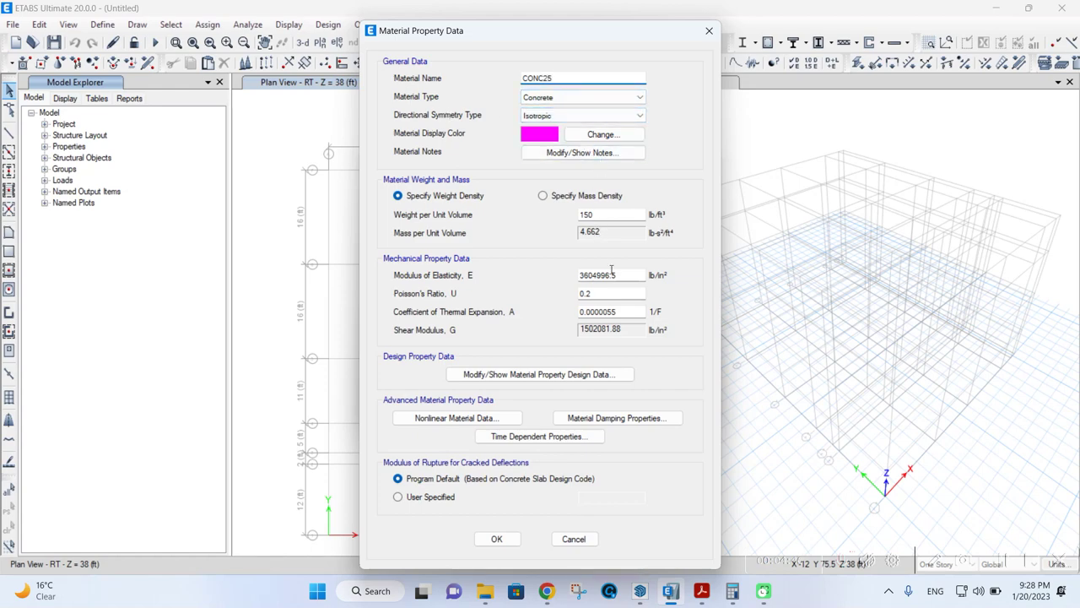
click(622, 277)
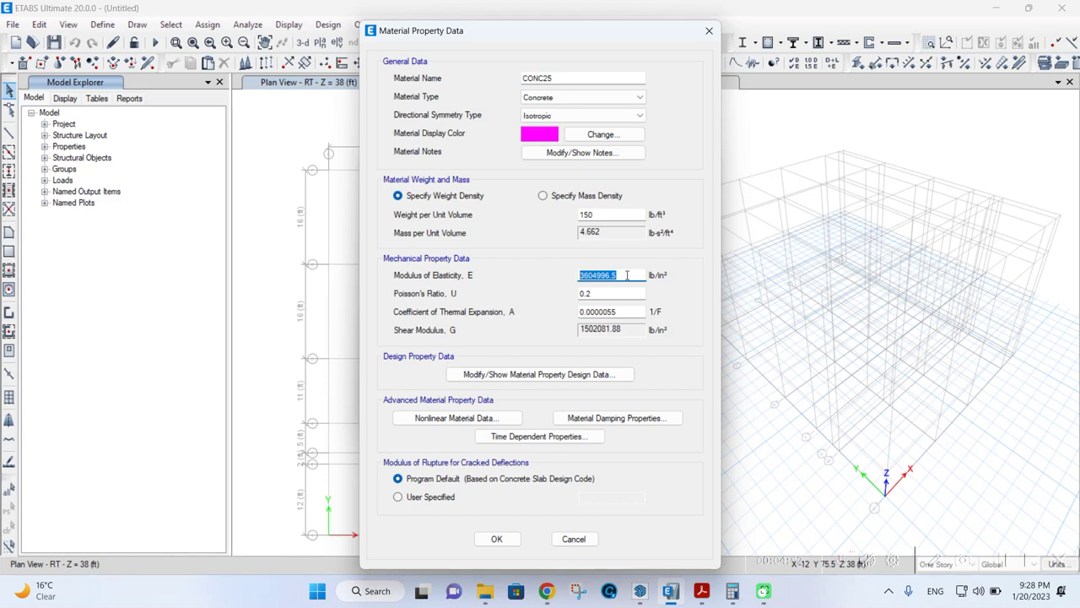
text(50000)
key(Return)
click(624, 293)
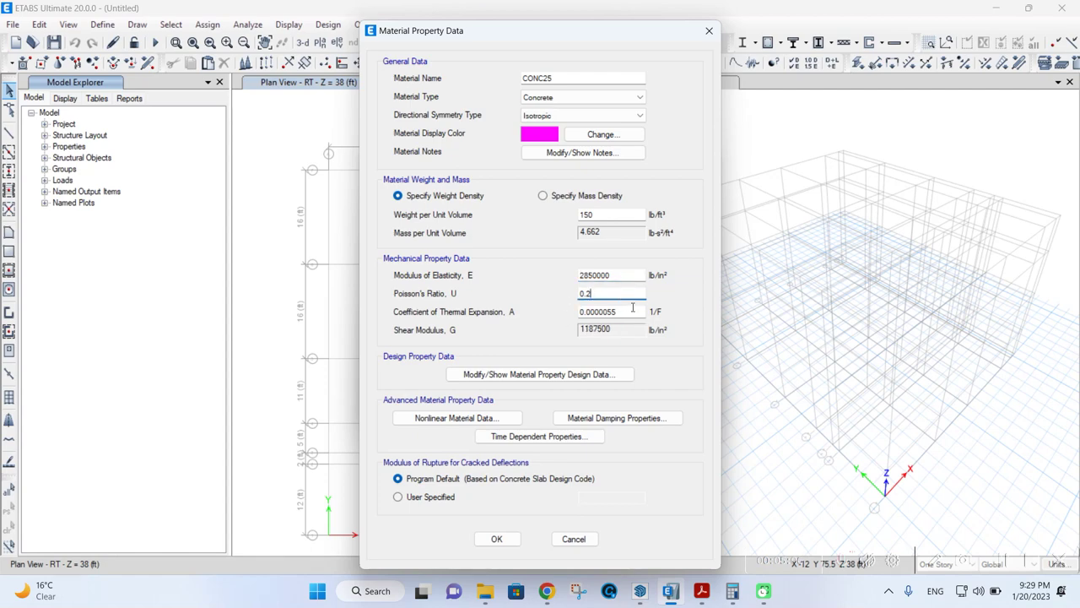
click(632, 310)
- Set CONC25's grade and f'c to 2500 psi and save it to the materials list
click(568, 378)
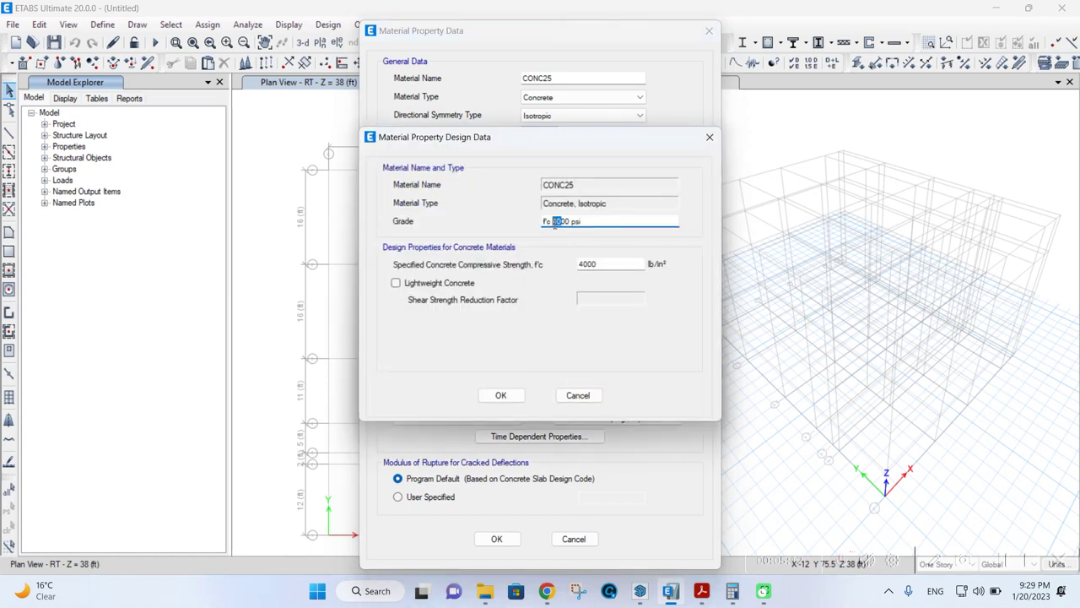
text(25)
drag(590, 265, 564, 263)
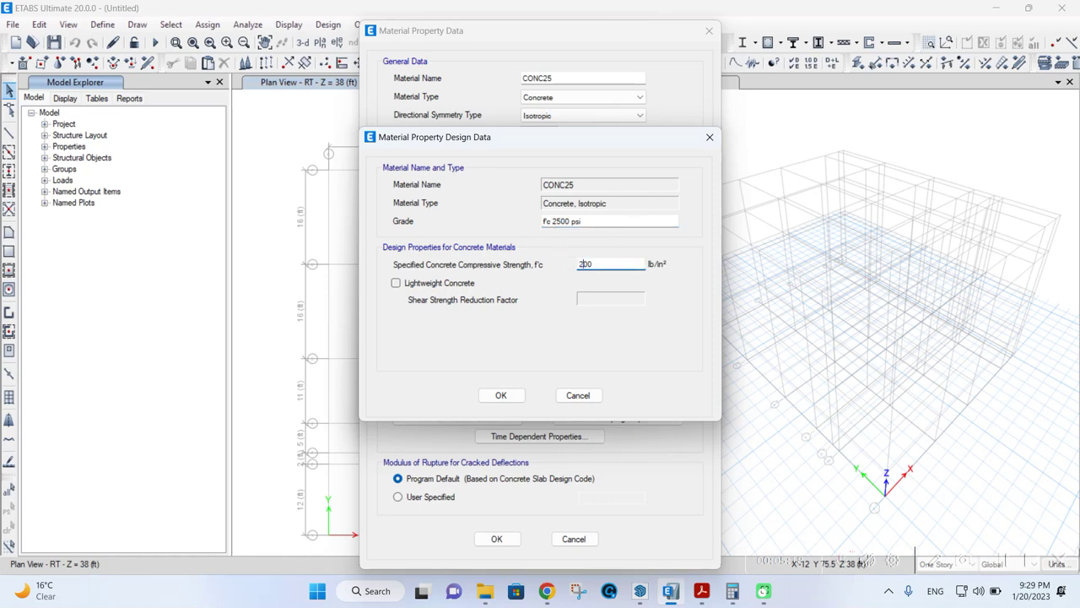
click(498, 395)
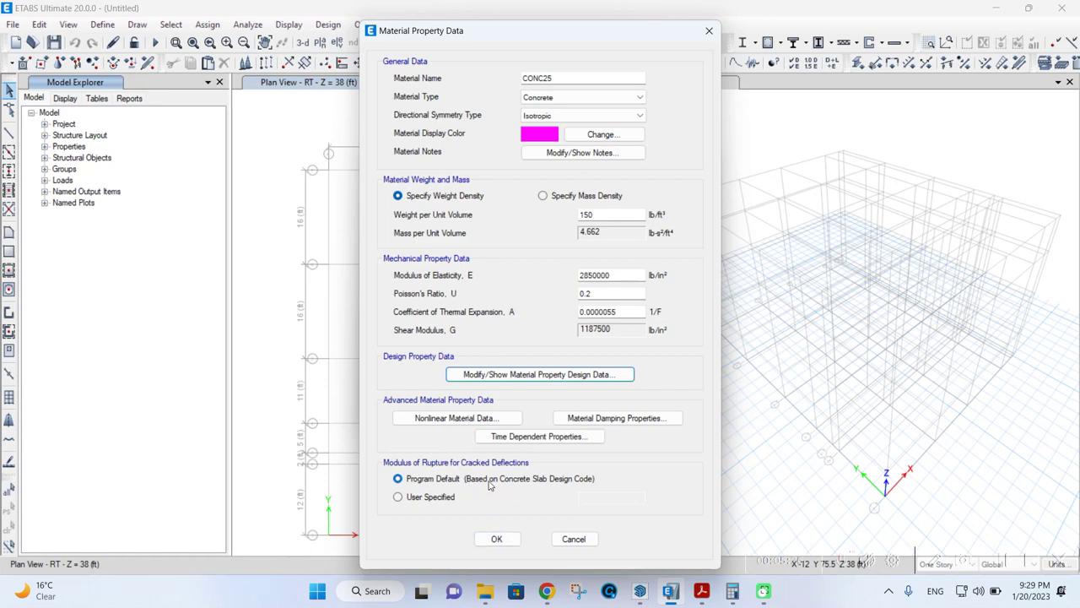
click(497, 539)
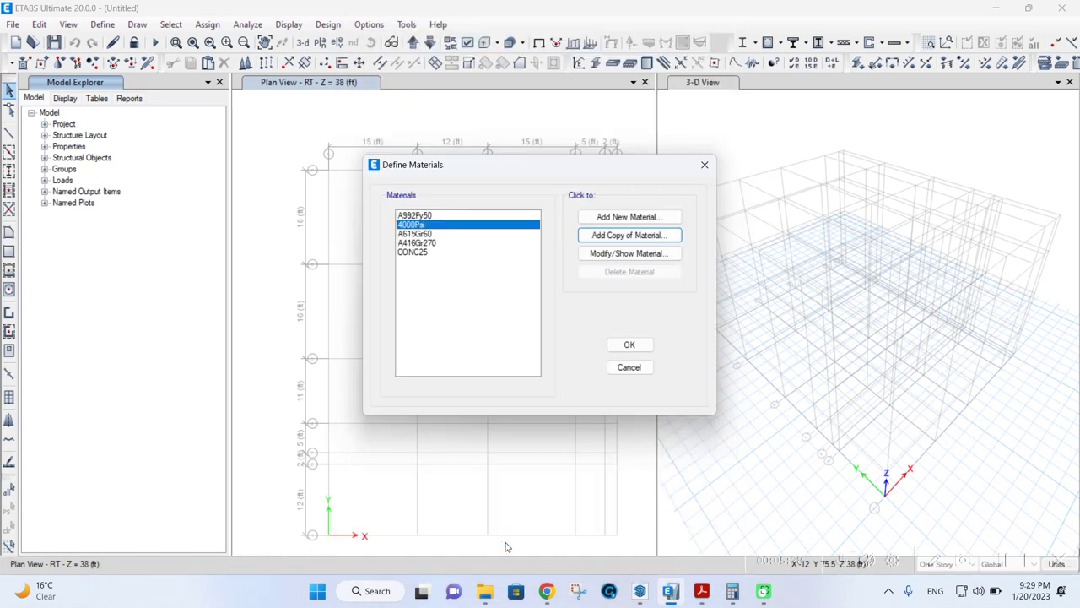
- Add a China rebar material of grade GB50010 HRB400
click(413, 253)
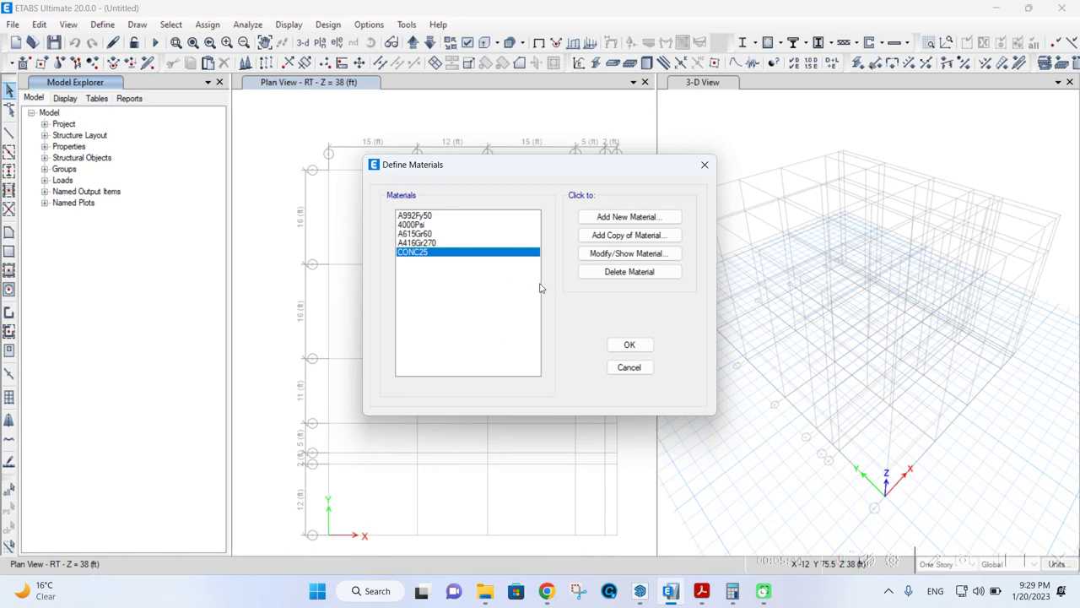
click(631, 218)
click(552, 252)
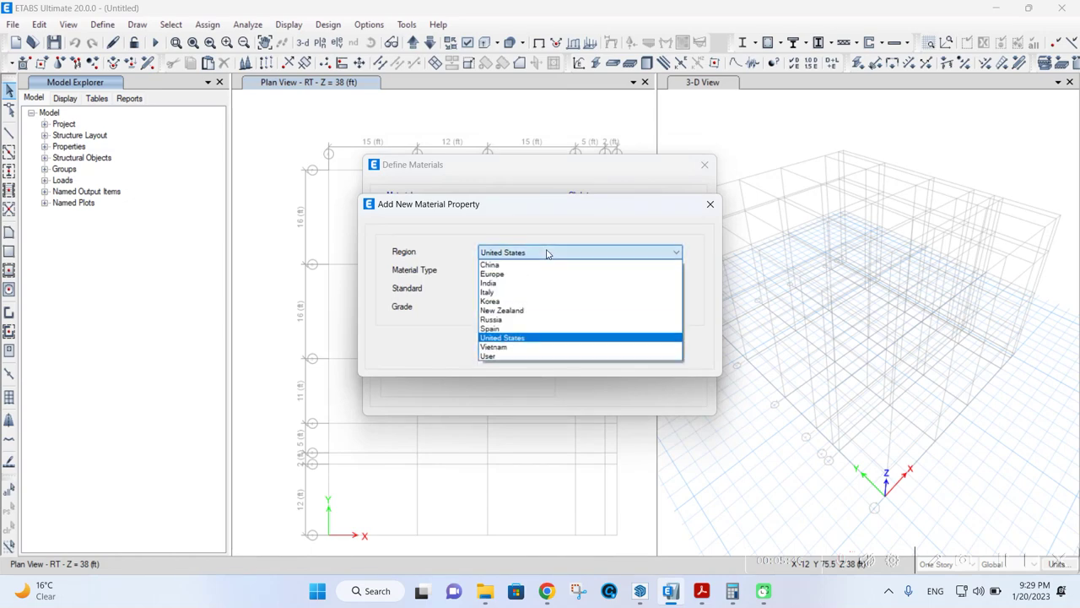
click(533, 268)
click(511, 279)
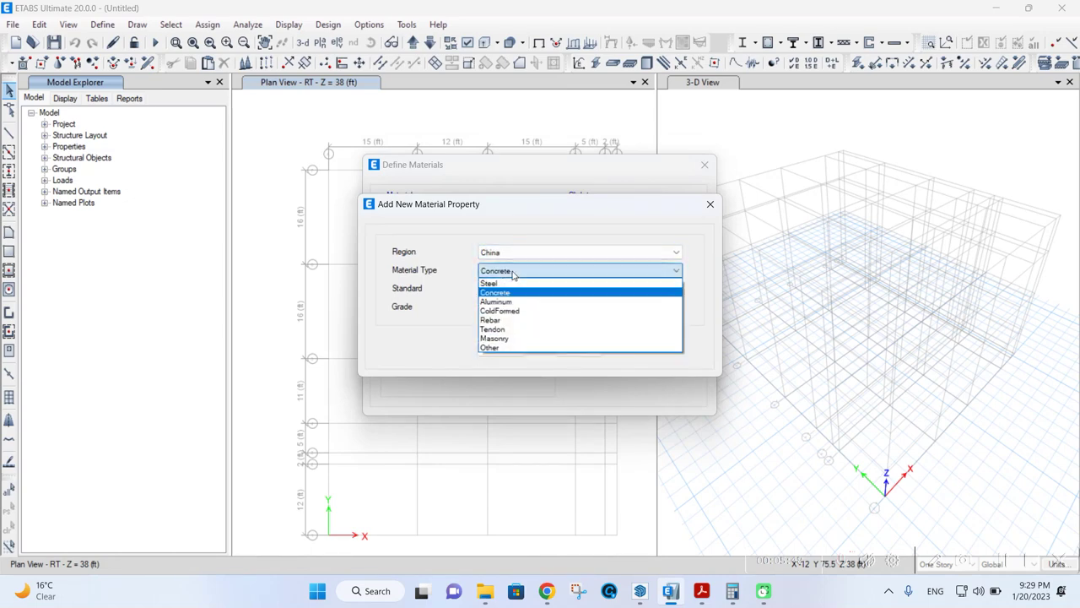
click(509, 327)
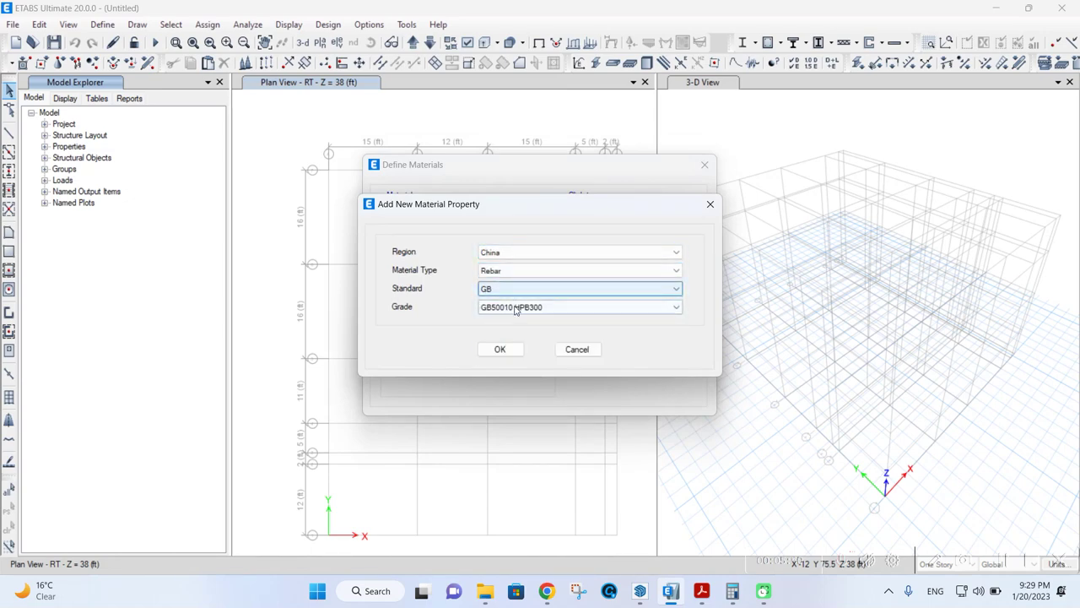
click(509, 308)
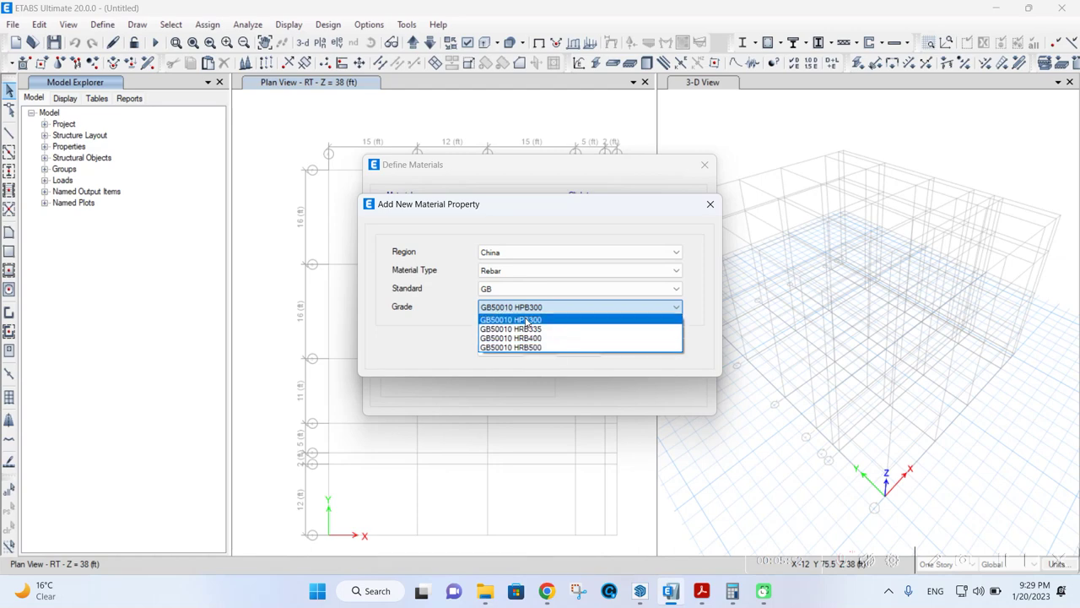
click(526, 339)
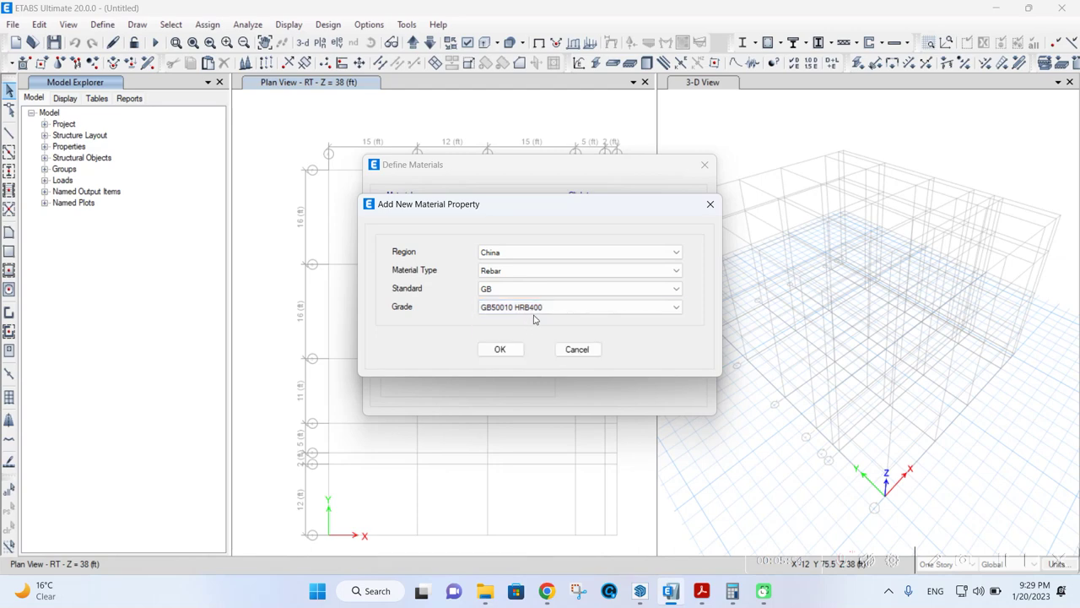
click(500, 349)
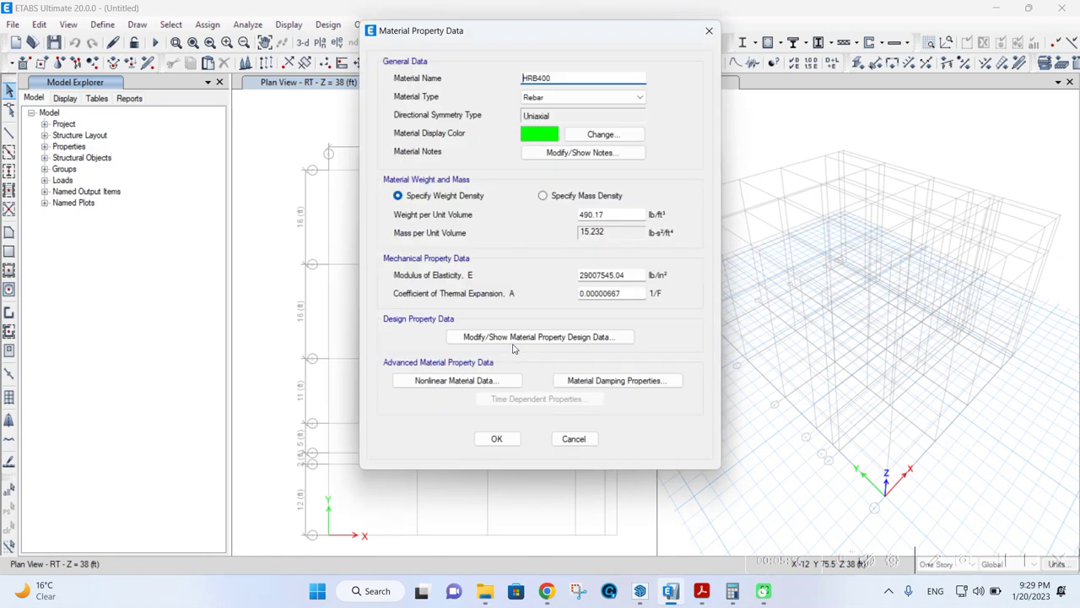
click(496, 440)
- Add rebar grade GB50010 HRB500 as well, then close the materials definitions
click(588, 218)
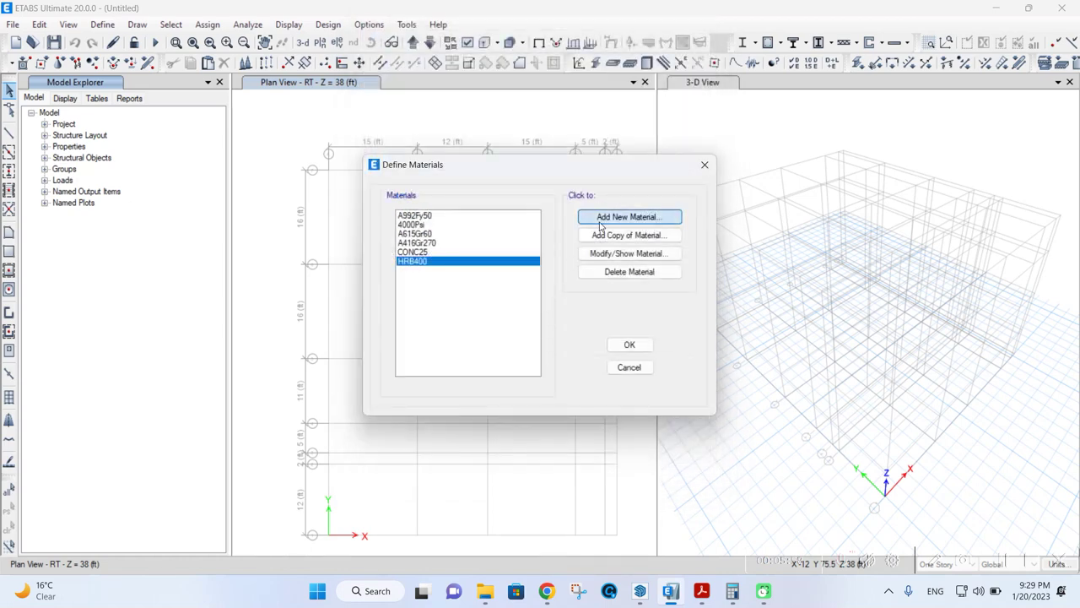
click(528, 307)
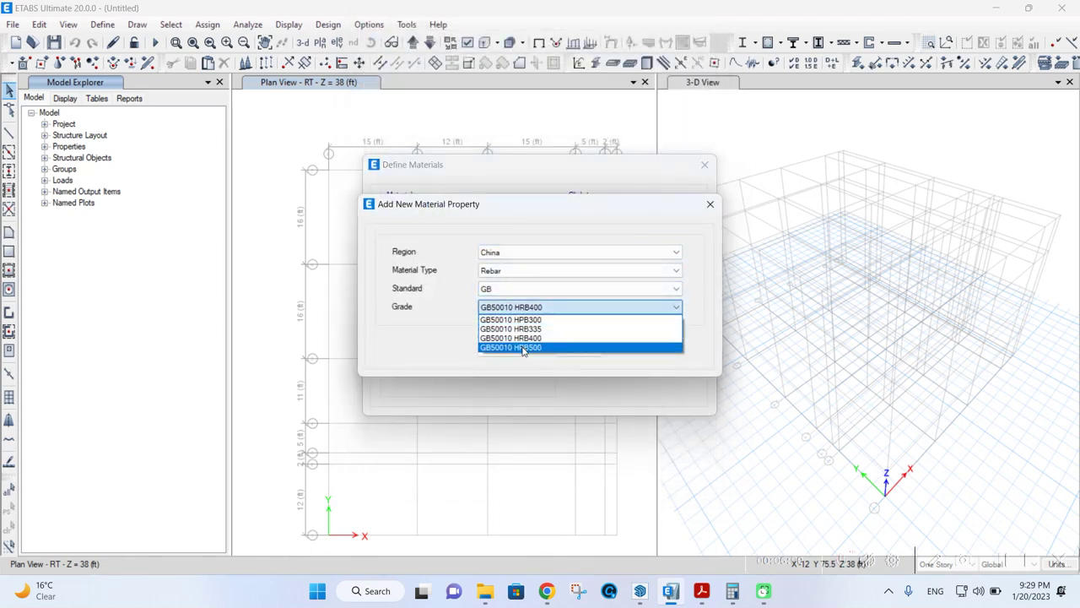
click(524, 346)
click(501, 349)
click(498, 437)
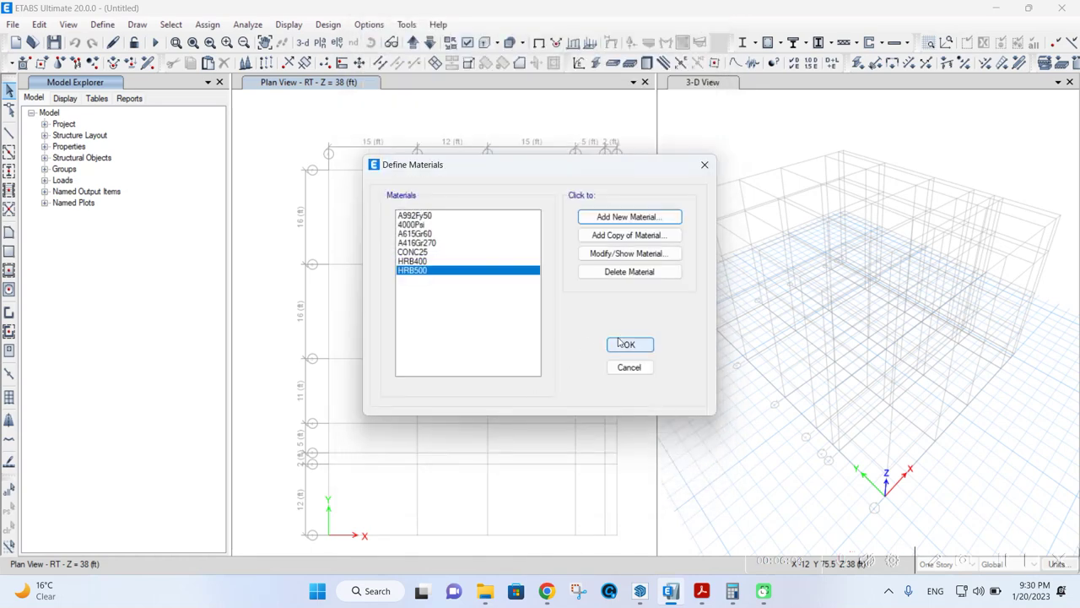
click(619, 342)
- Open the Frame Properties list and review the default frame sections
click(102, 25)
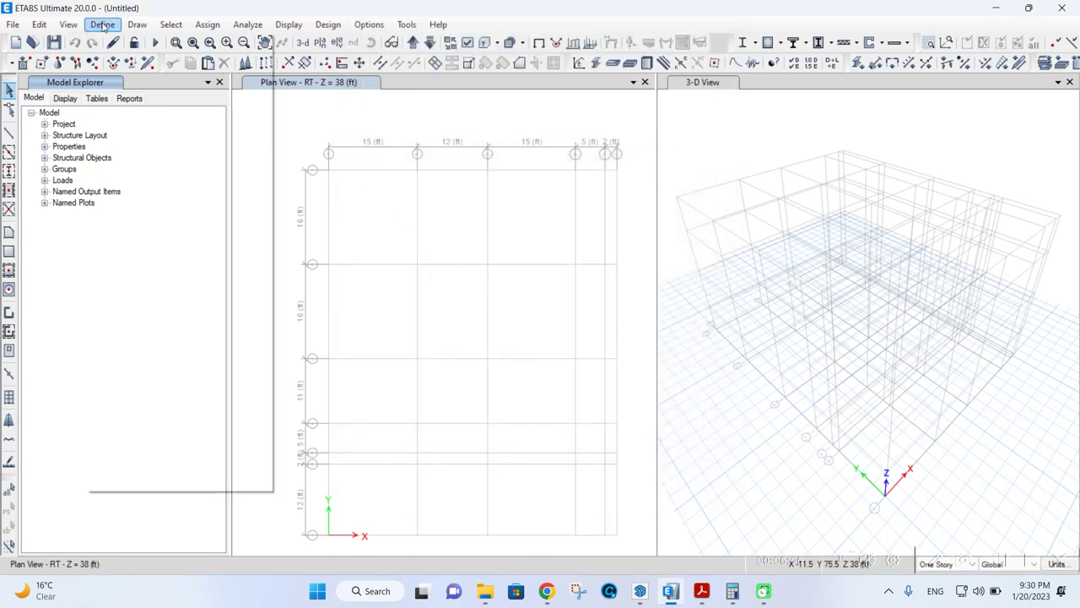
mouse_move(141, 71)
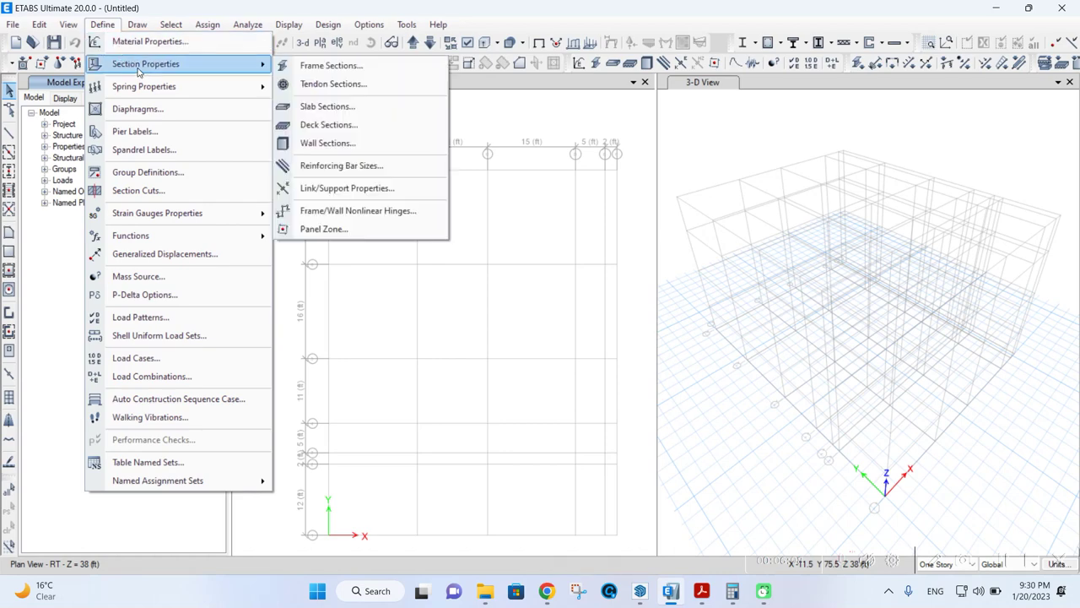
click(299, 69)
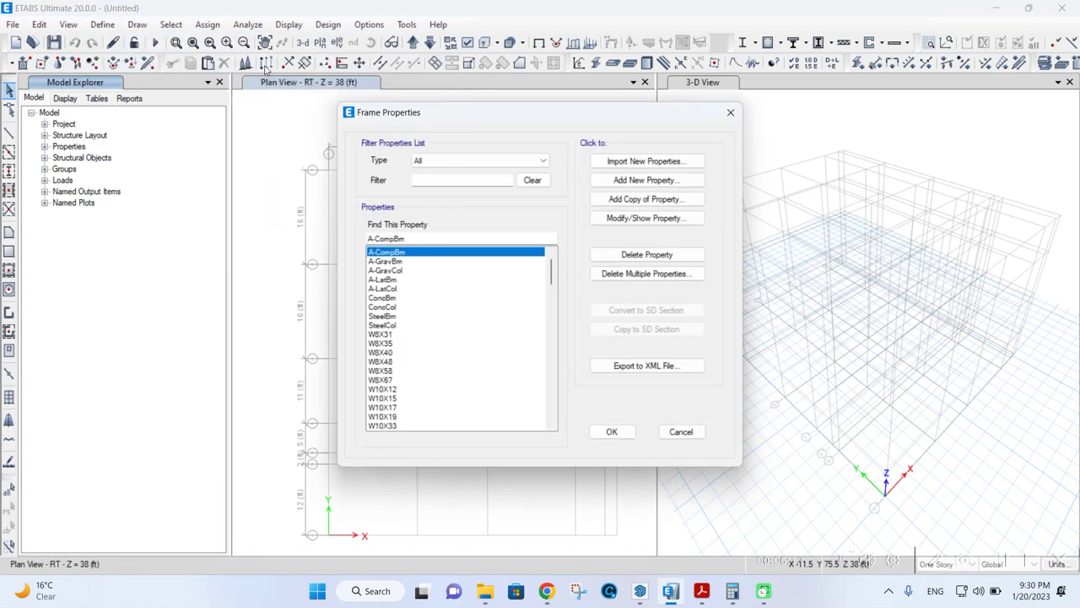
scroll(430, 303, down, 15)
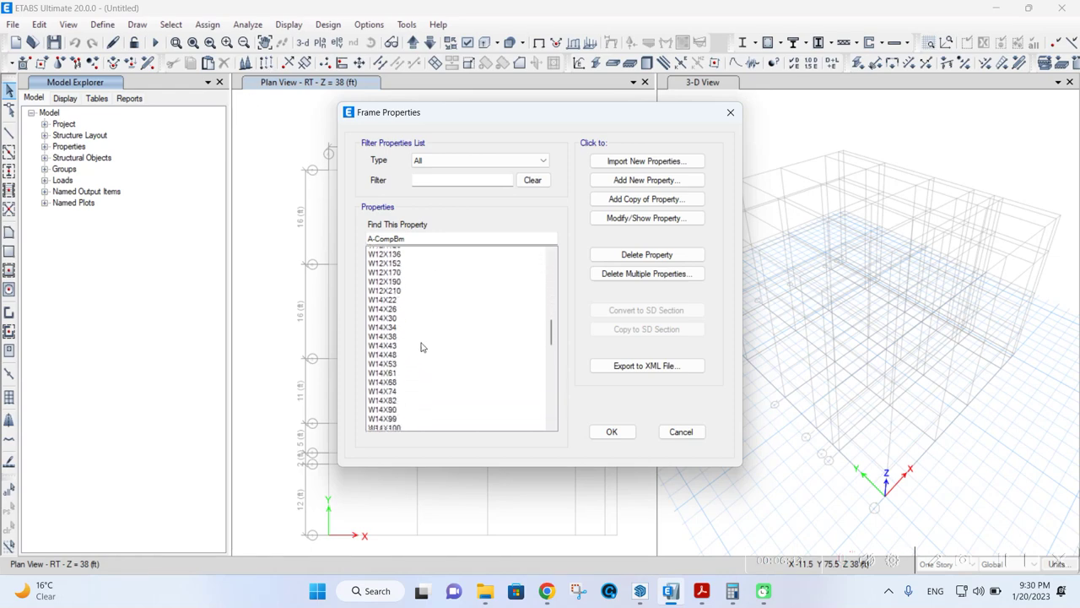
scroll(422, 347, down, 20)
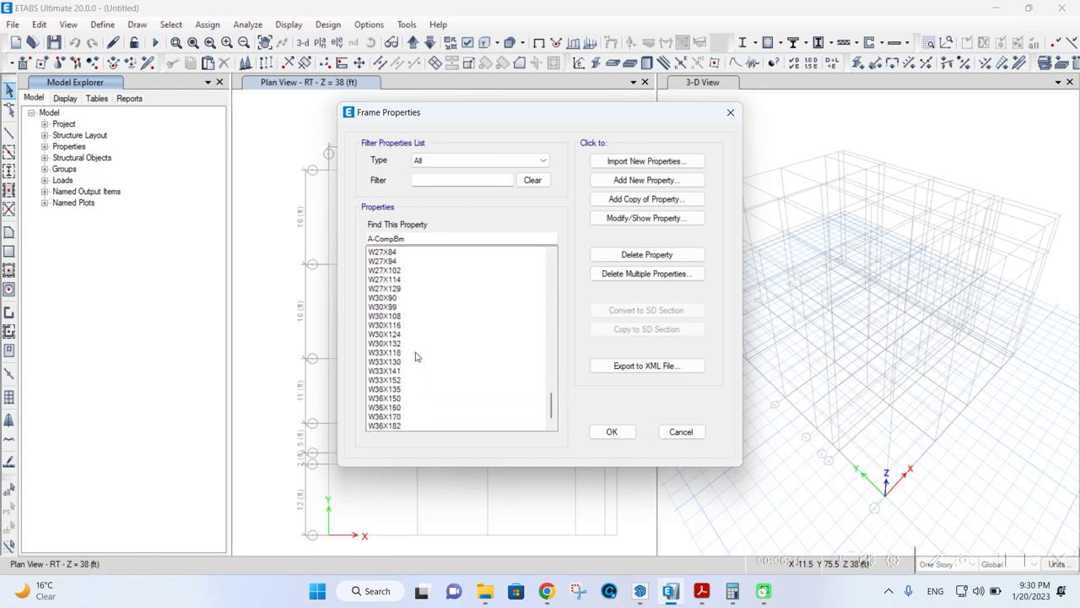
scroll(422, 354, up, 20)
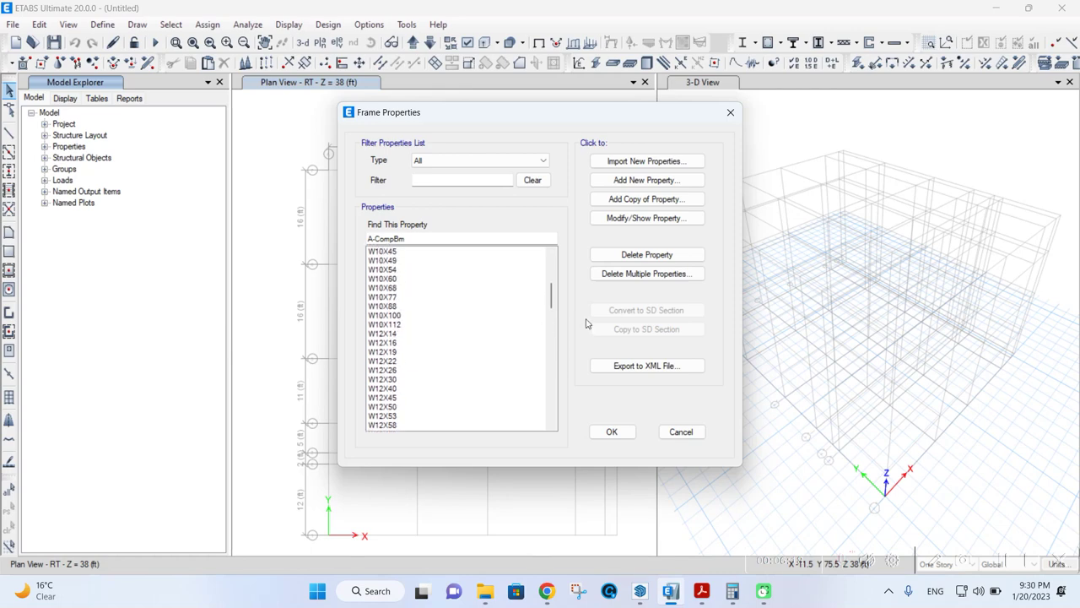
scroll(462, 320, up, 7)
- Delete all default frame sections except W8X31, the one that must remain
click(646, 273)
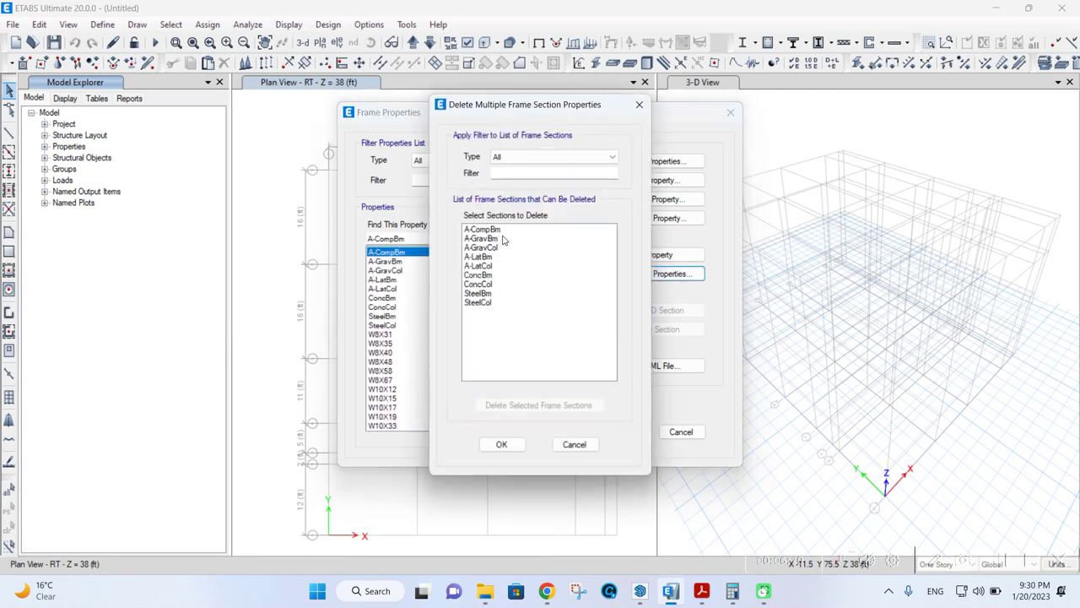
drag(492, 229, 468, 343)
click(504, 406)
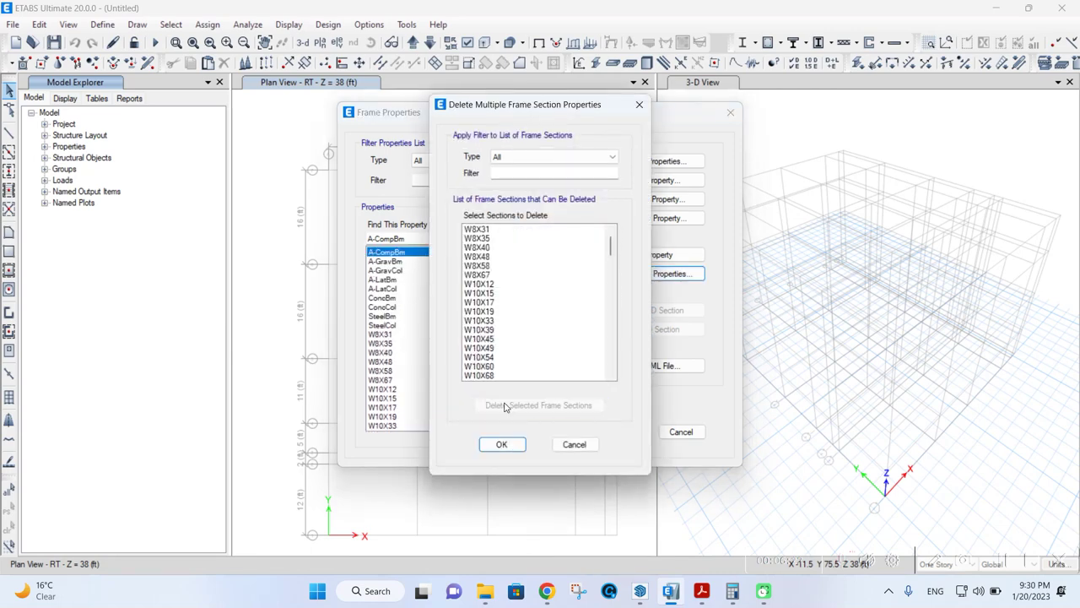
drag(485, 236, 529, 387)
click(530, 405)
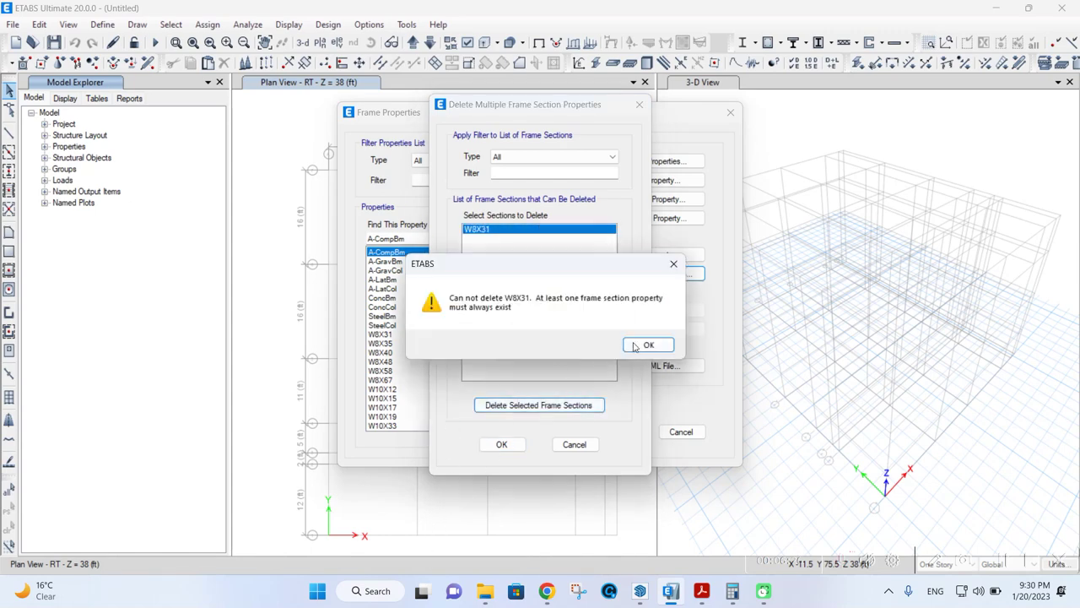
click(646, 345)
click(501, 444)
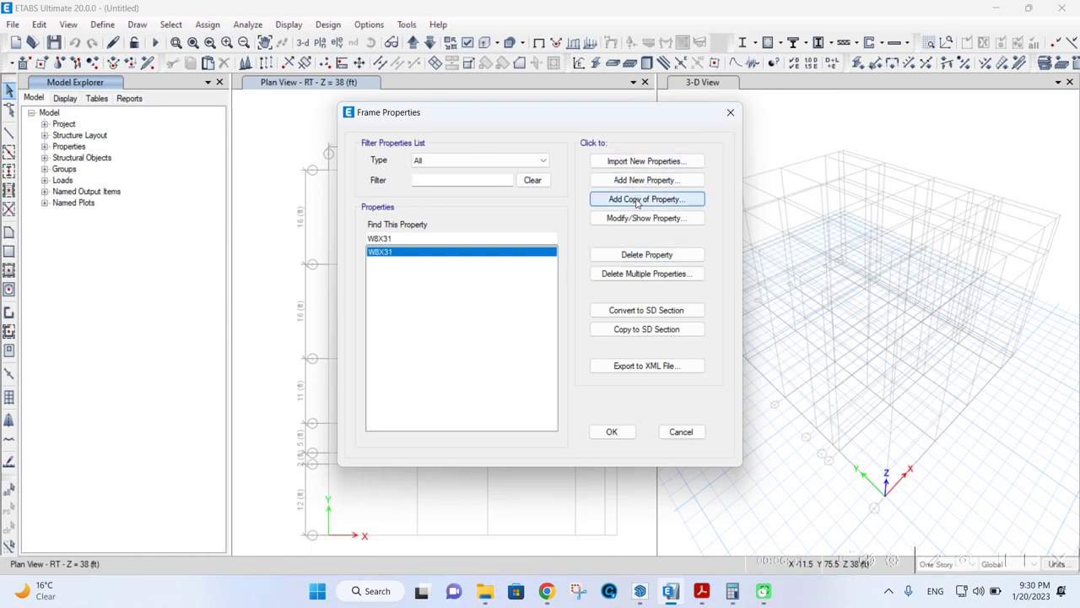
click(635, 181)
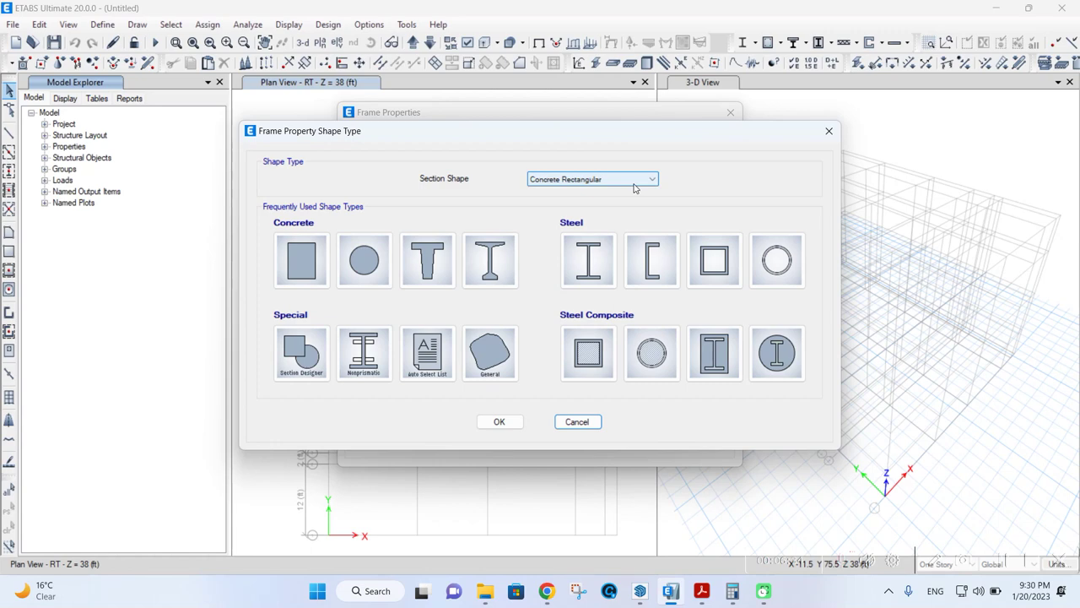
- Start a new Concrete Rectangular frame section, default name FSec1
click(553, 178)
click(555, 179)
click(304, 257)
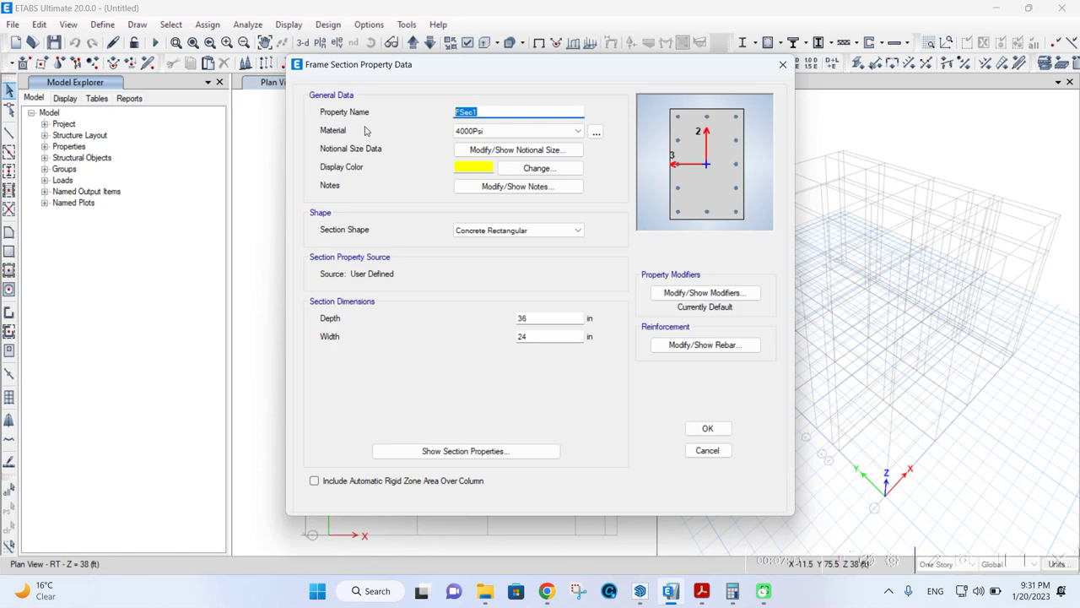
- Name the section C9X9 in CONC25, 9 in deep by 9 in wide
text(C9X9)
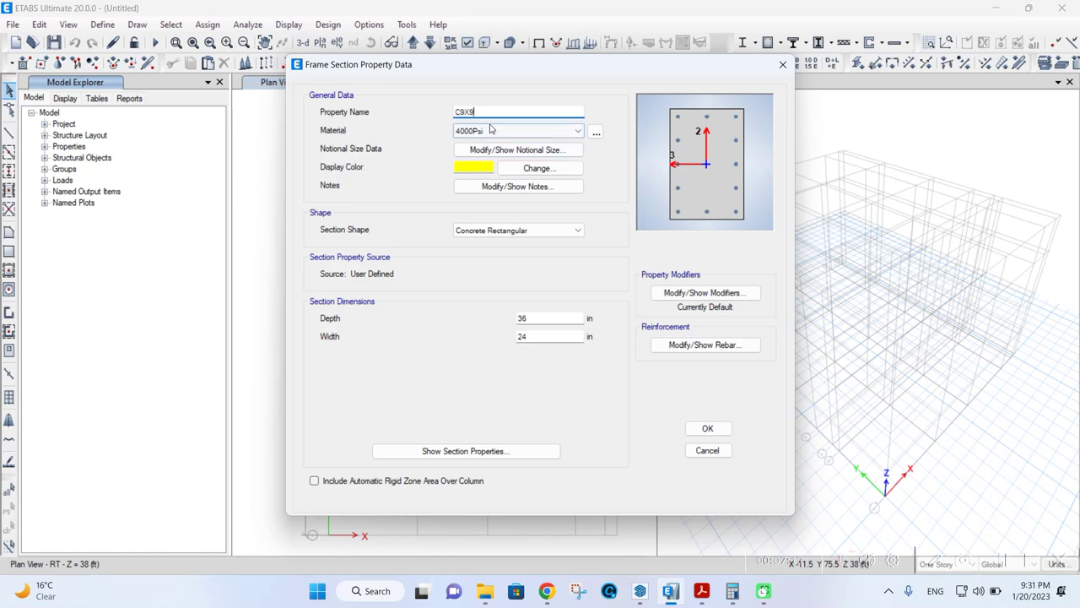
click(490, 130)
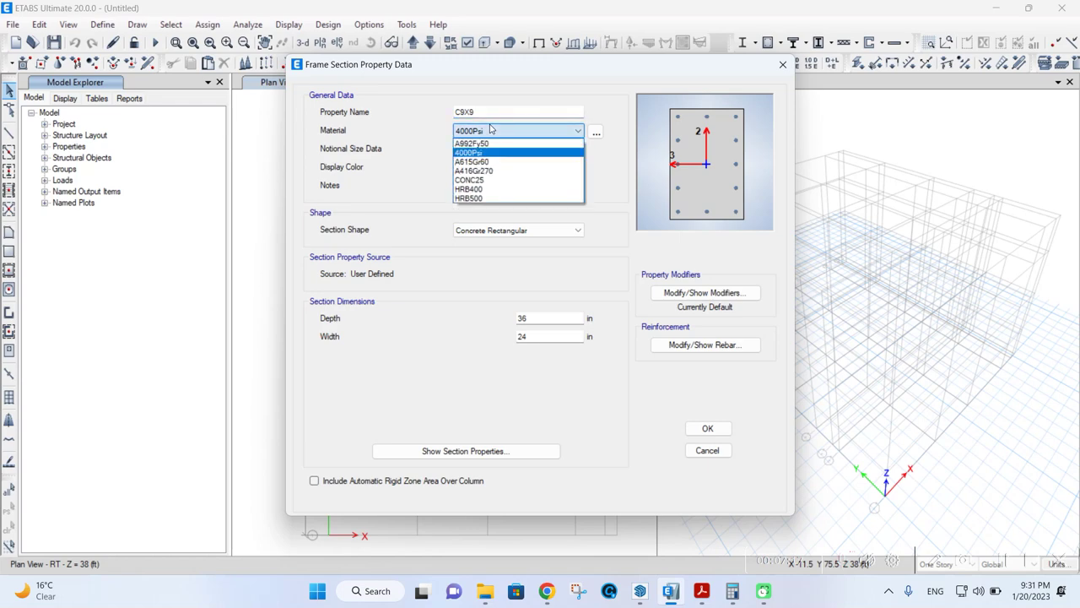
click(498, 181)
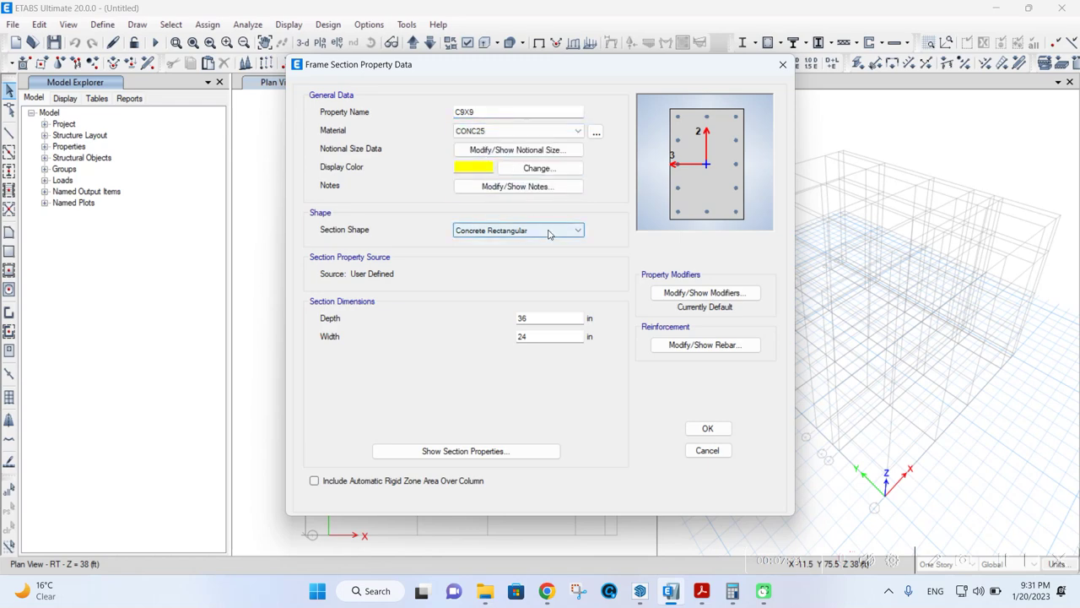
double_click(525, 318)
text(9)
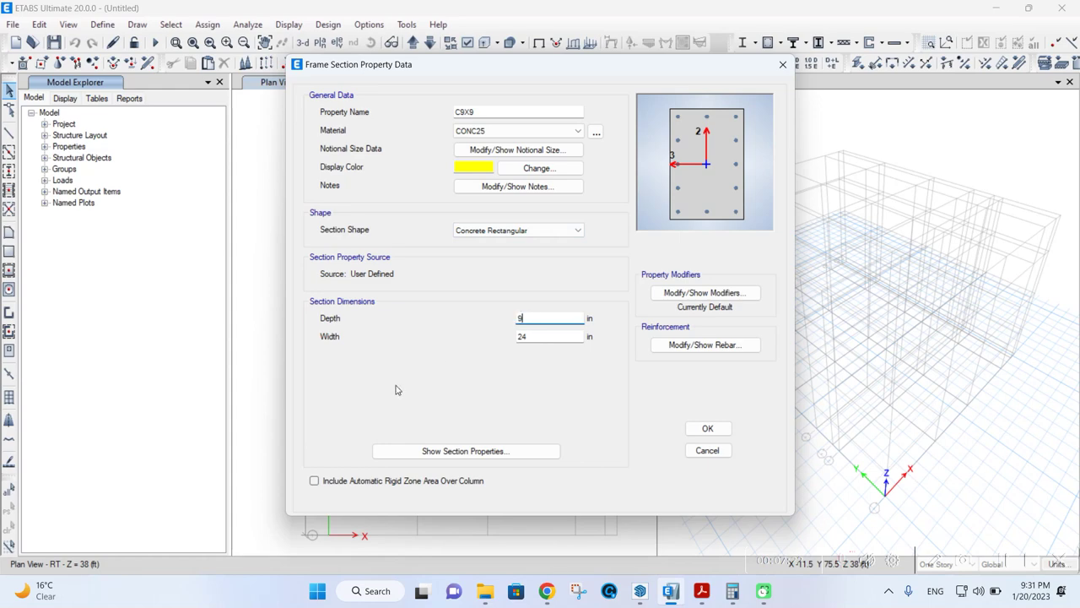
key(Tab)
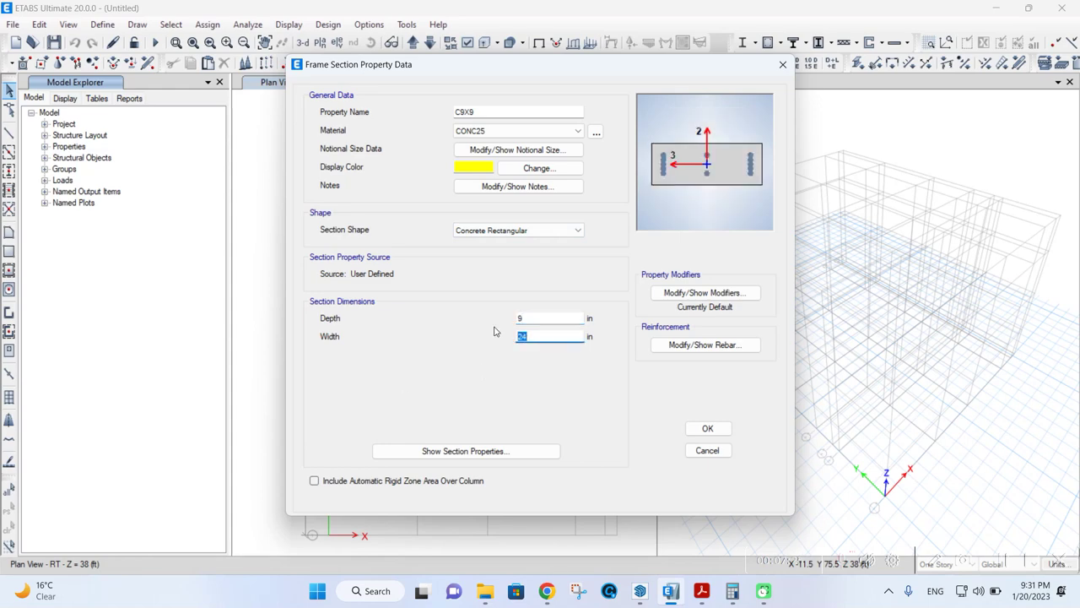
text(9)
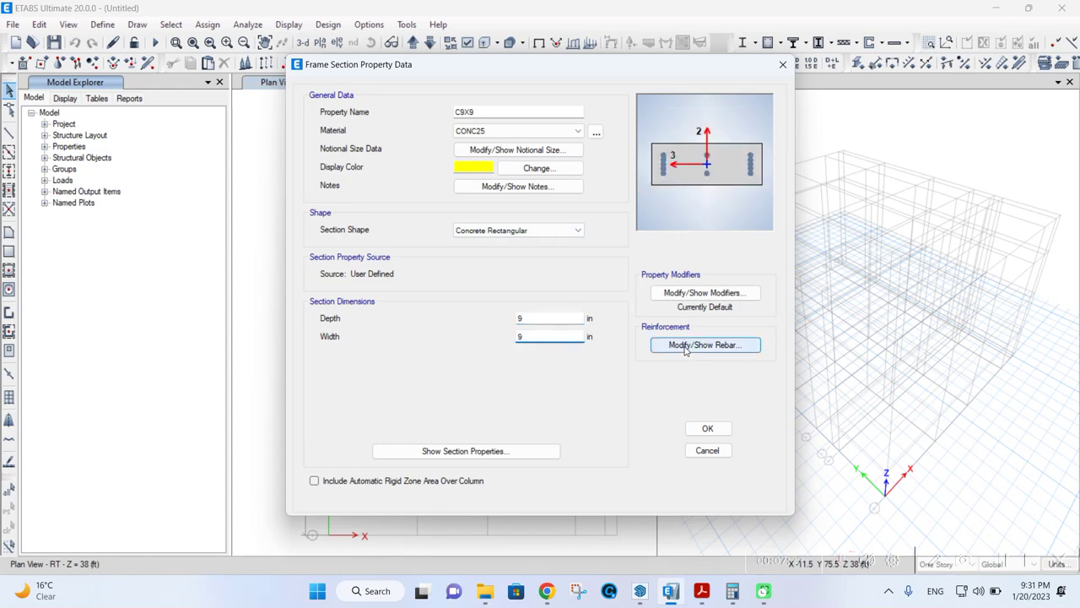
- Keep the default stiffness modifiers and bring up the C9X9 reinforcement data
click(694, 292)
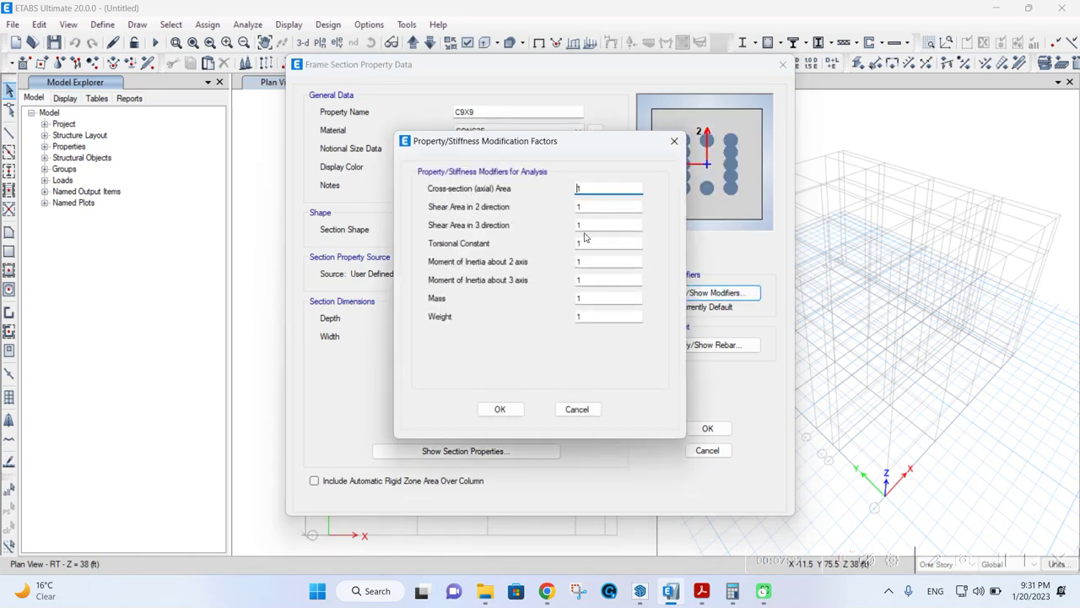
click(491, 410)
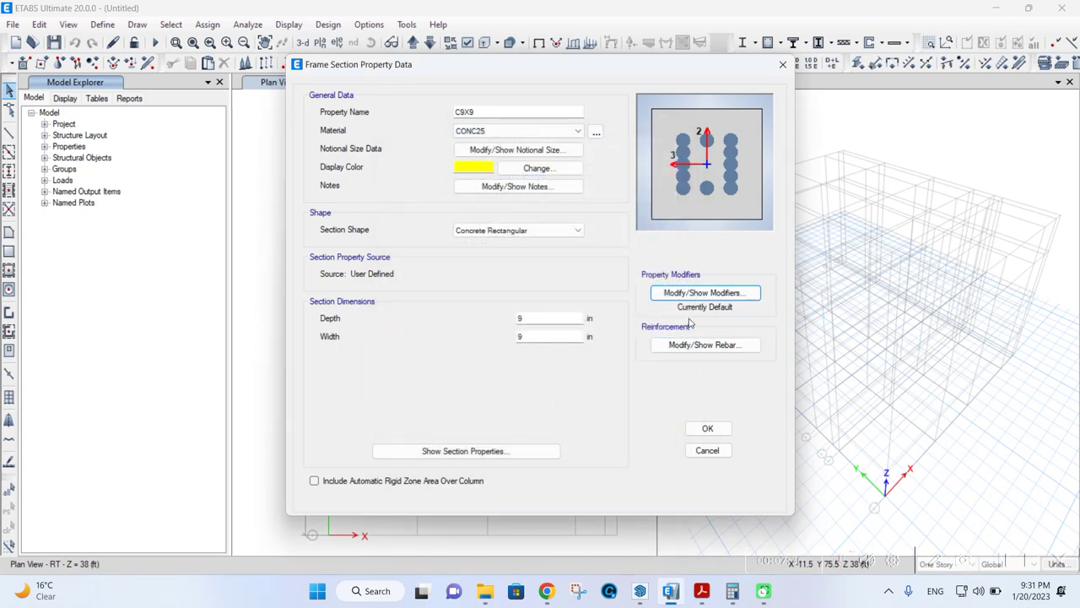
click(694, 346)
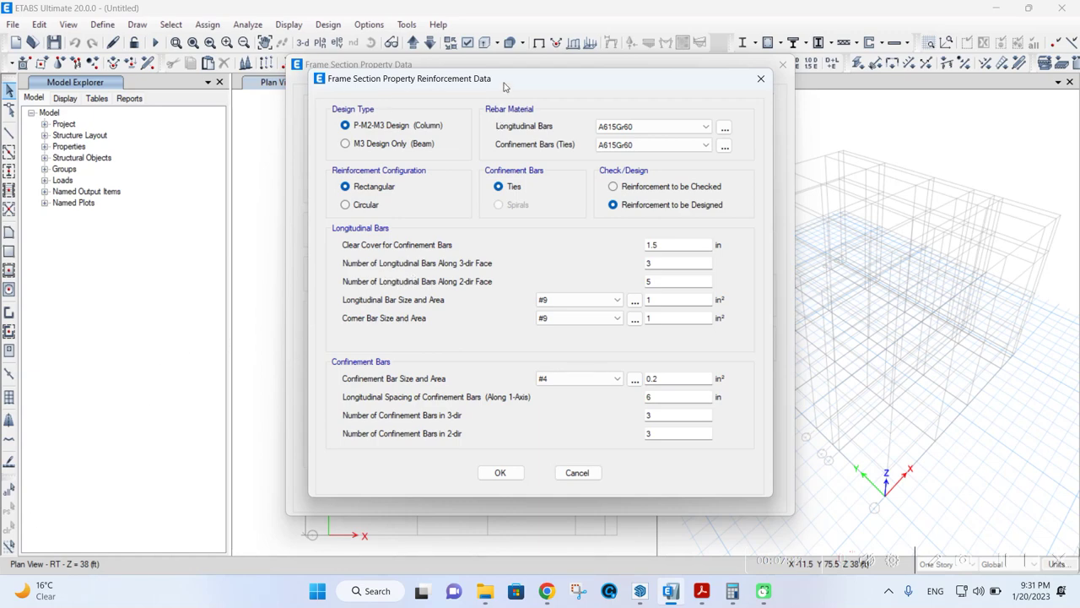
- Set C9X9 longitudinal and tie bars to HRB400 in a rectangular layout, and save it
drag(507, 81, 624, 140)
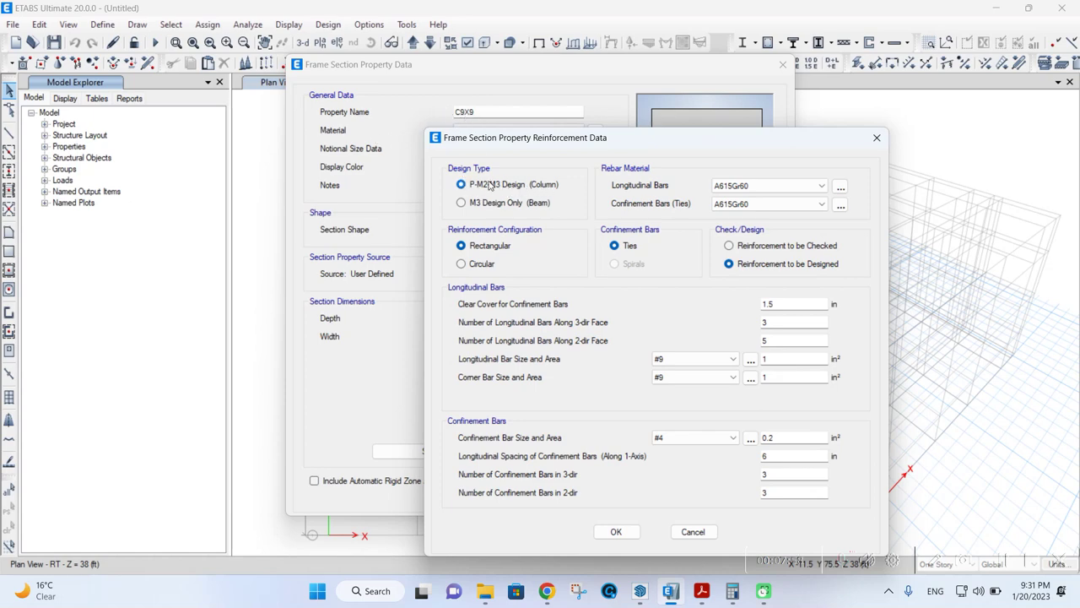
click(734, 185)
click(751, 187)
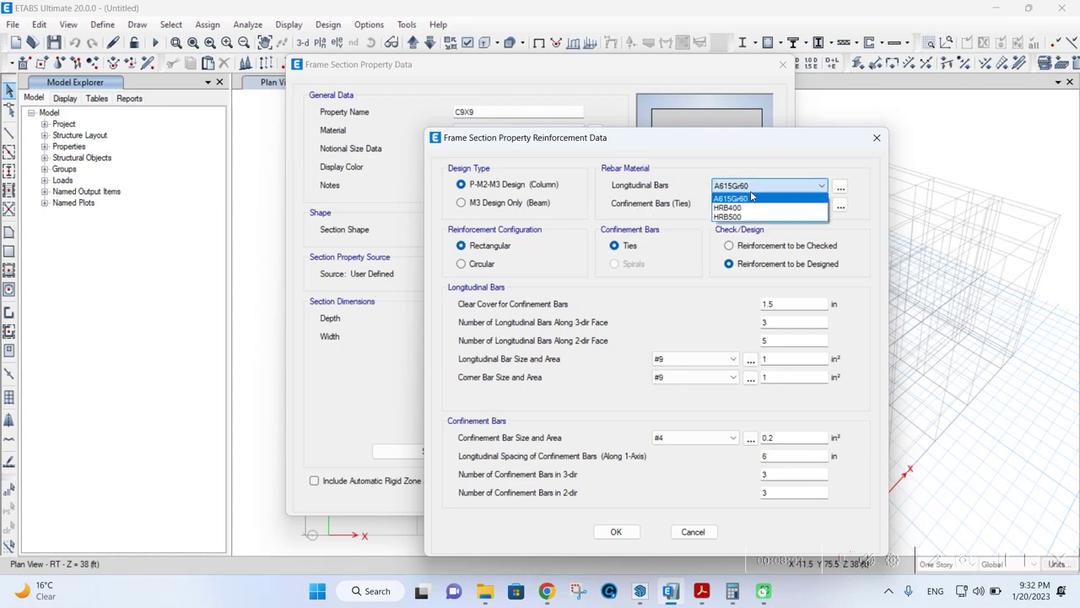
click(746, 208)
click(746, 204)
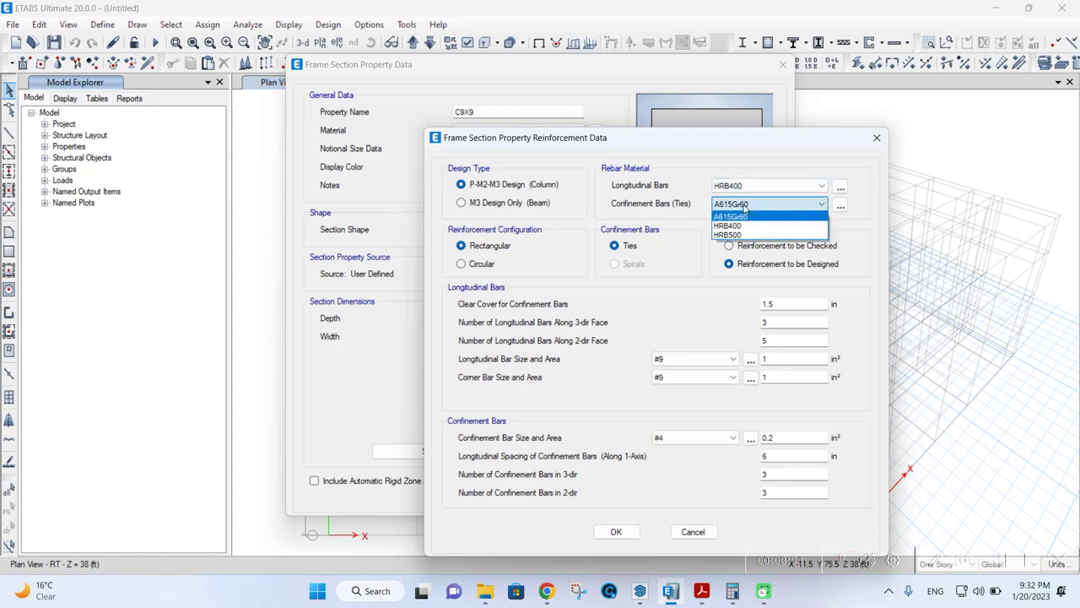
click(748, 226)
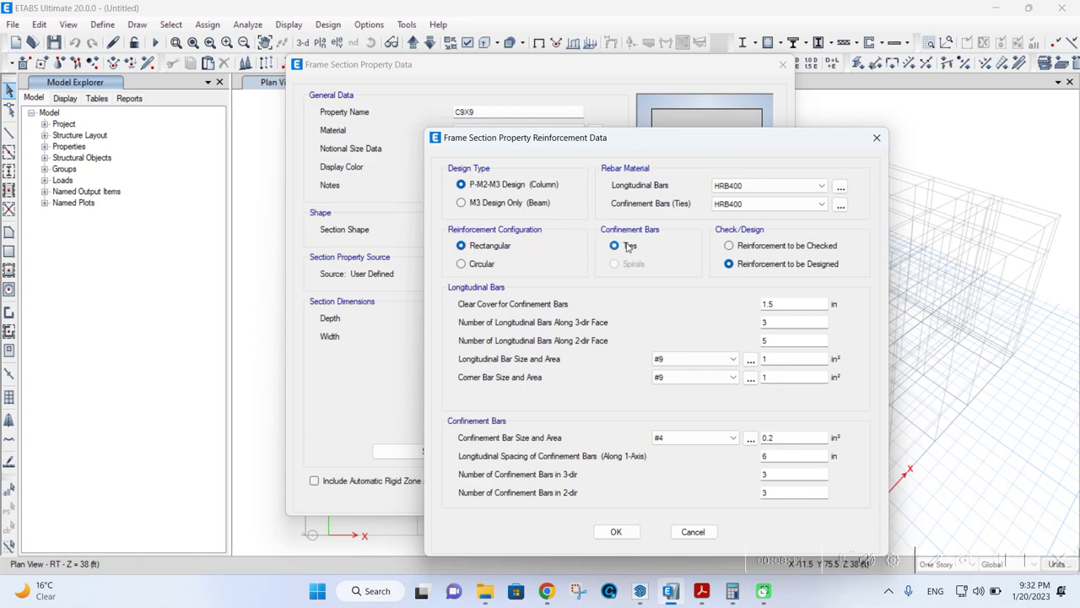
click(489, 265)
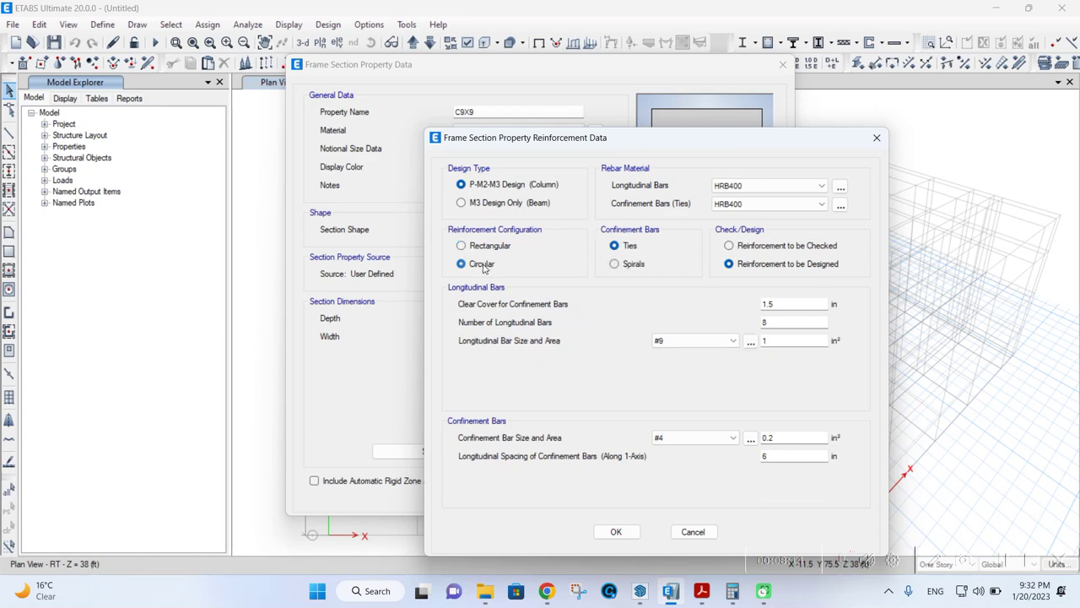
click(487, 246)
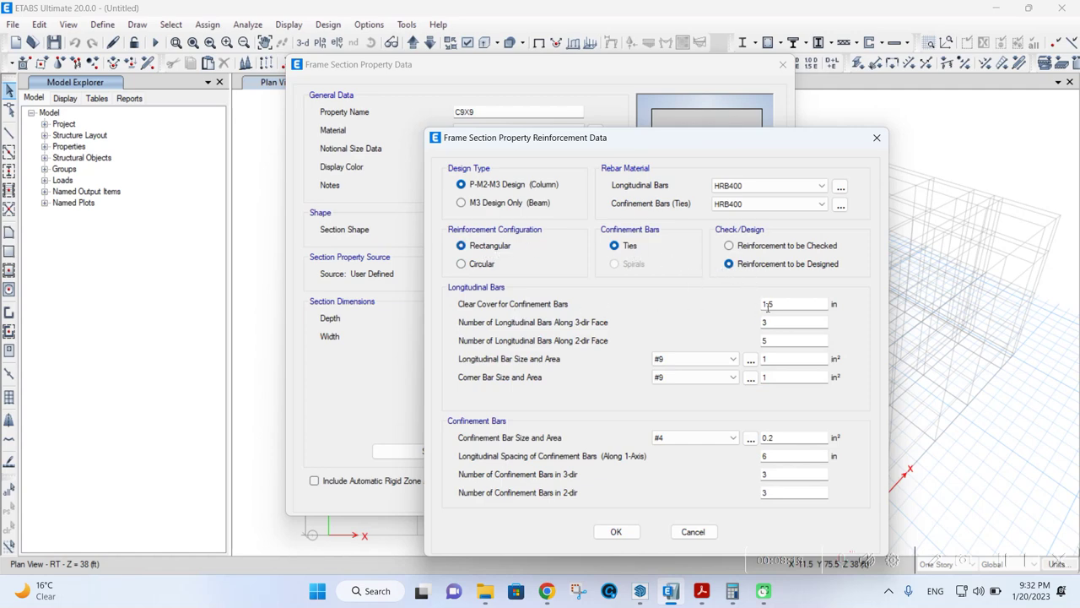
click(774, 305)
click(611, 537)
click(707, 428)
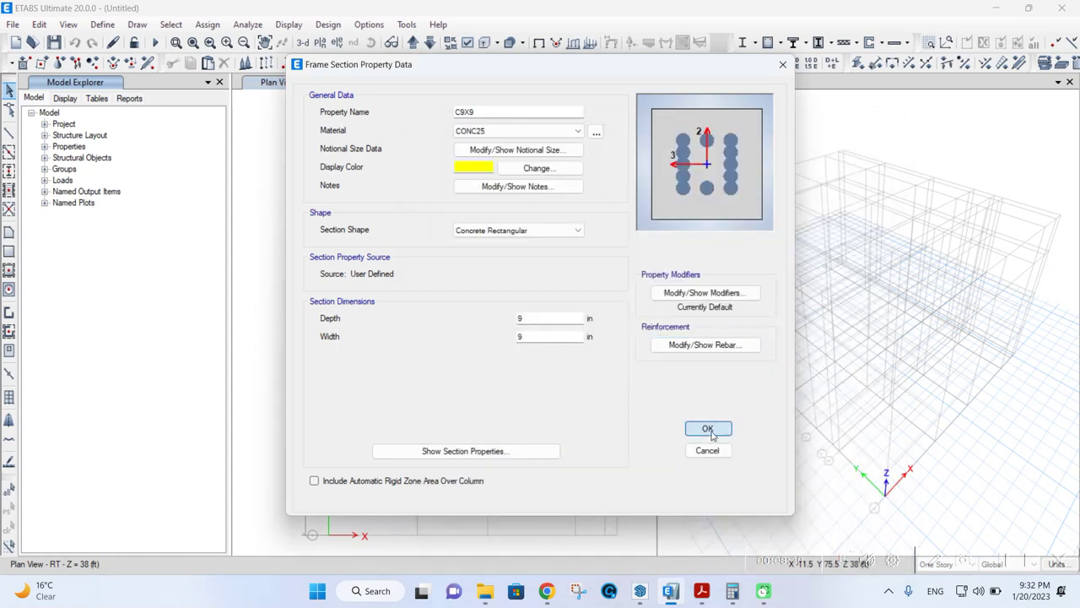
- Delete the W8X31 frame section
click(391, 260)
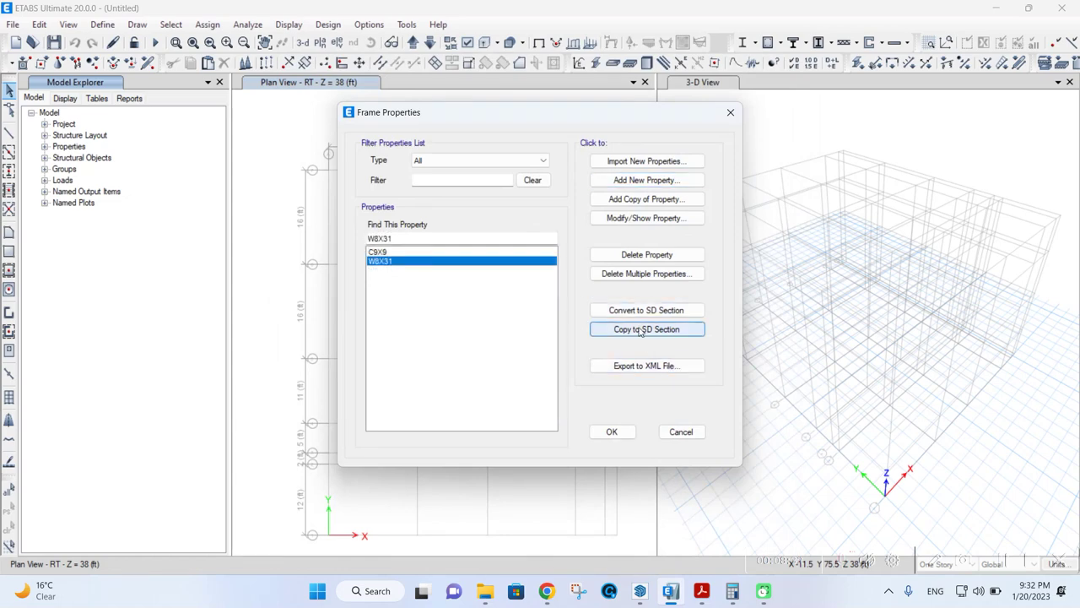
click(641, 255)
click(584, 345)
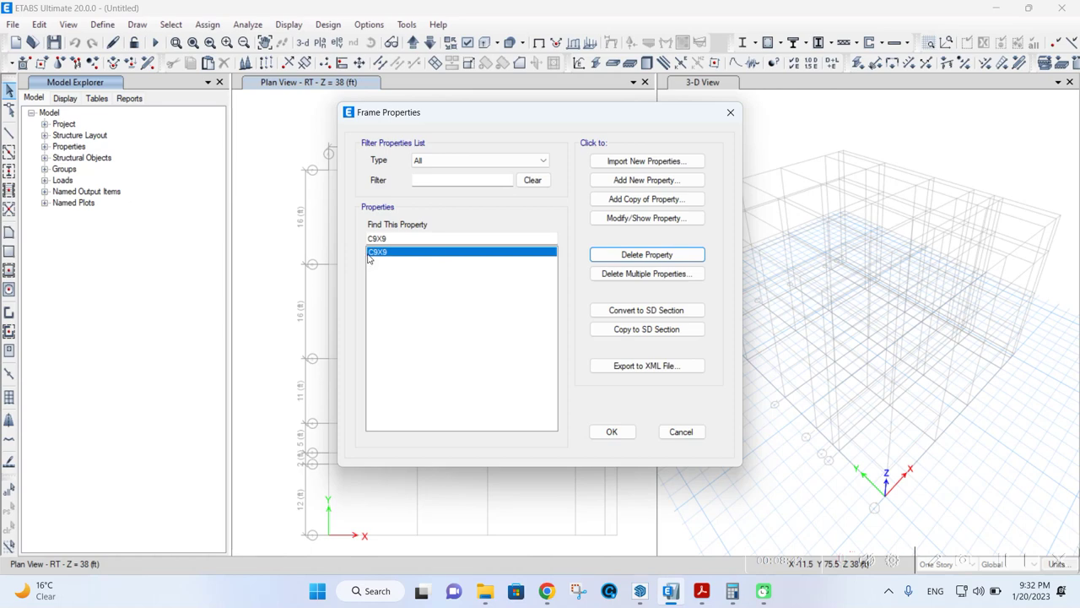
- Copy C9X9 as column C9X12 with a depth of 12 in, and save it
click(643, 202)
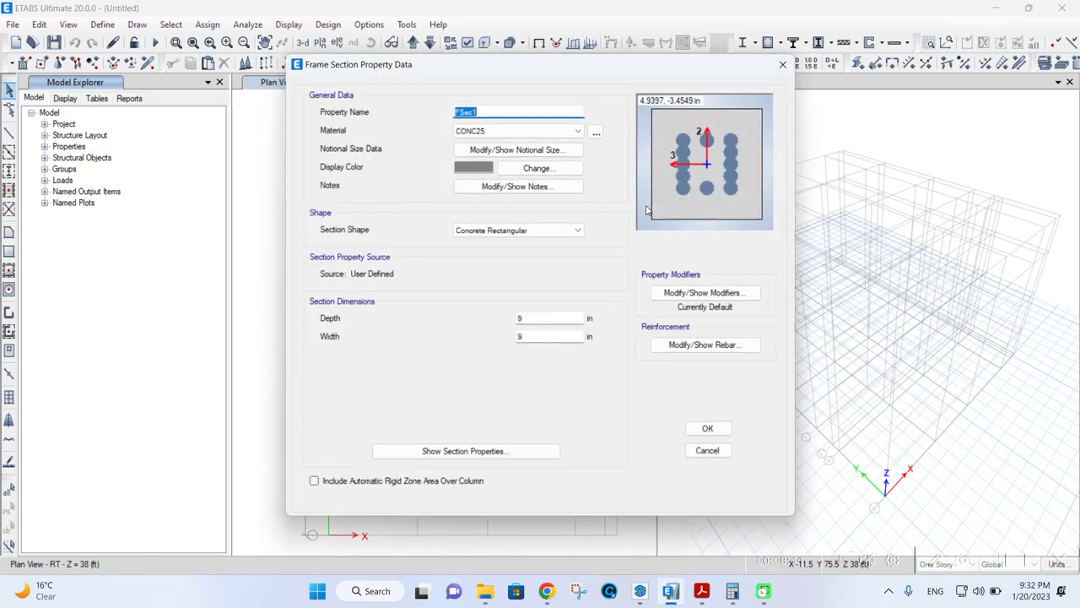
text(C)
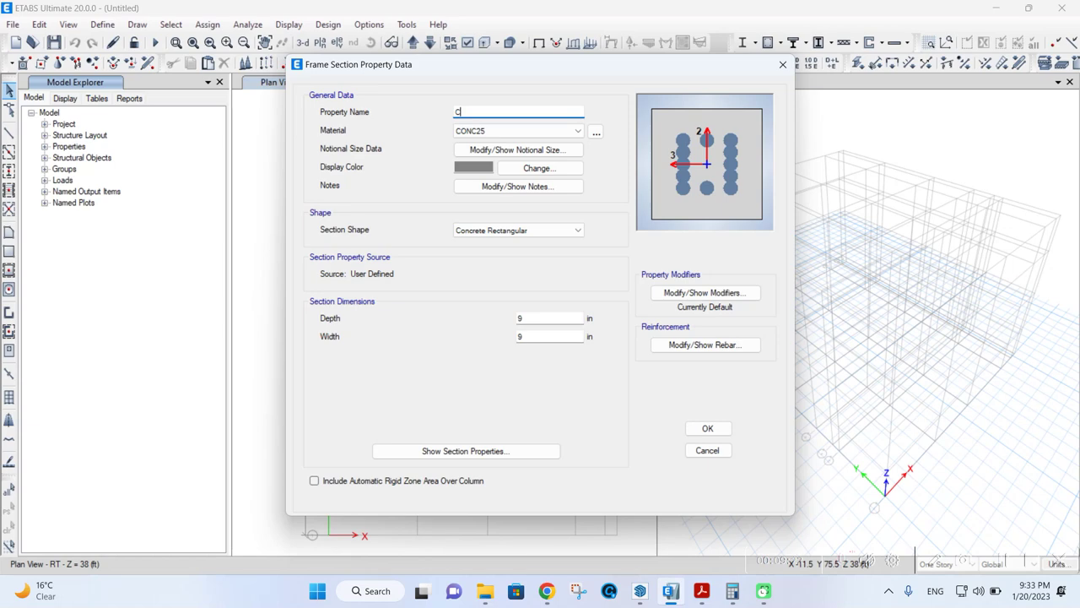
text(9X12)
click(521, 335)
key(shift+Tab)
text(12)
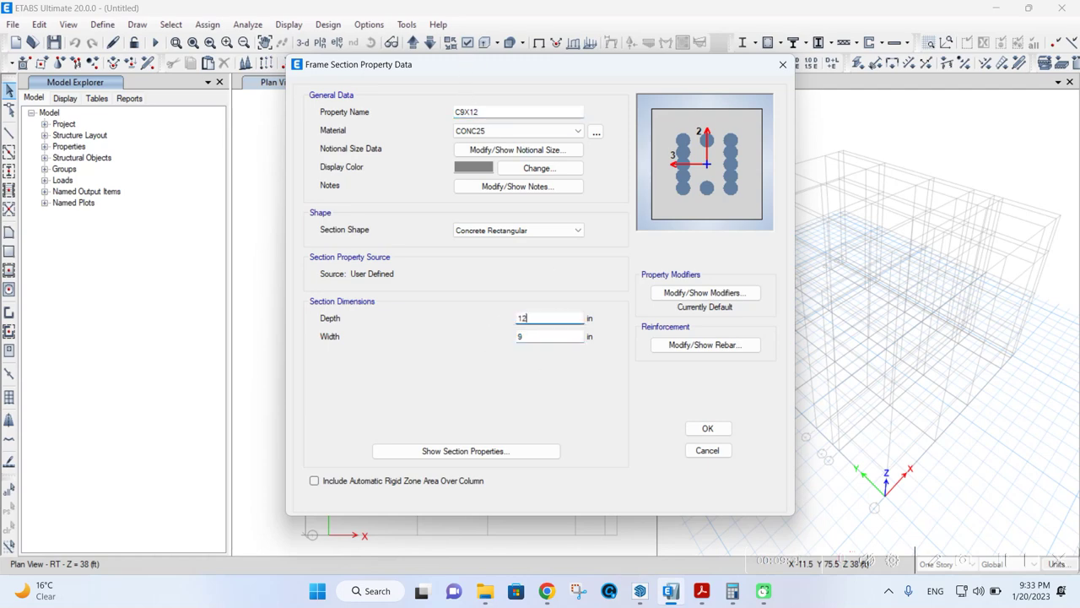
click(661, 344)
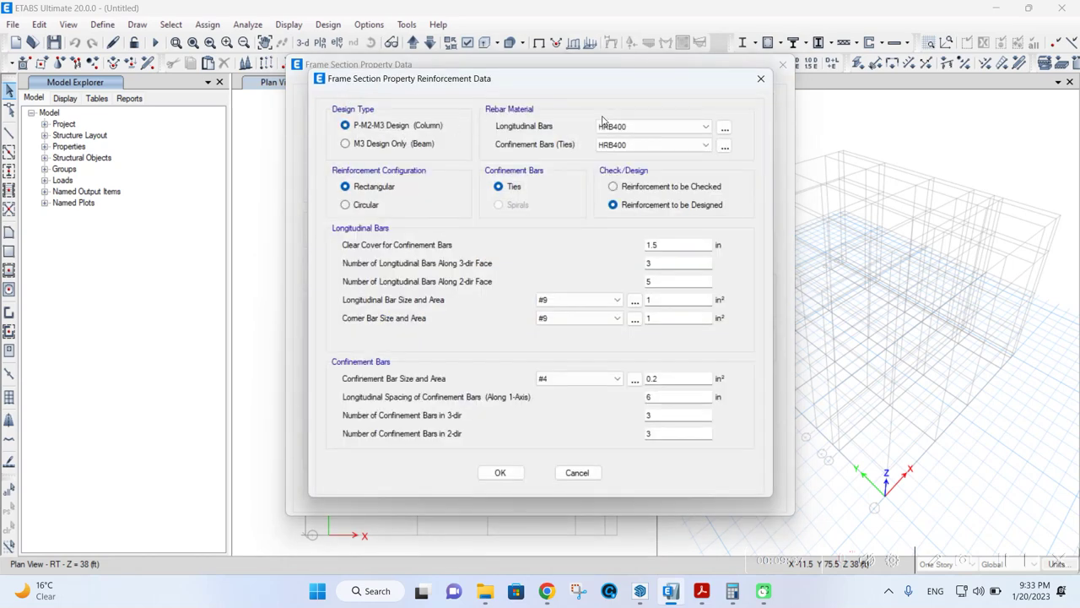
click(500, 472)
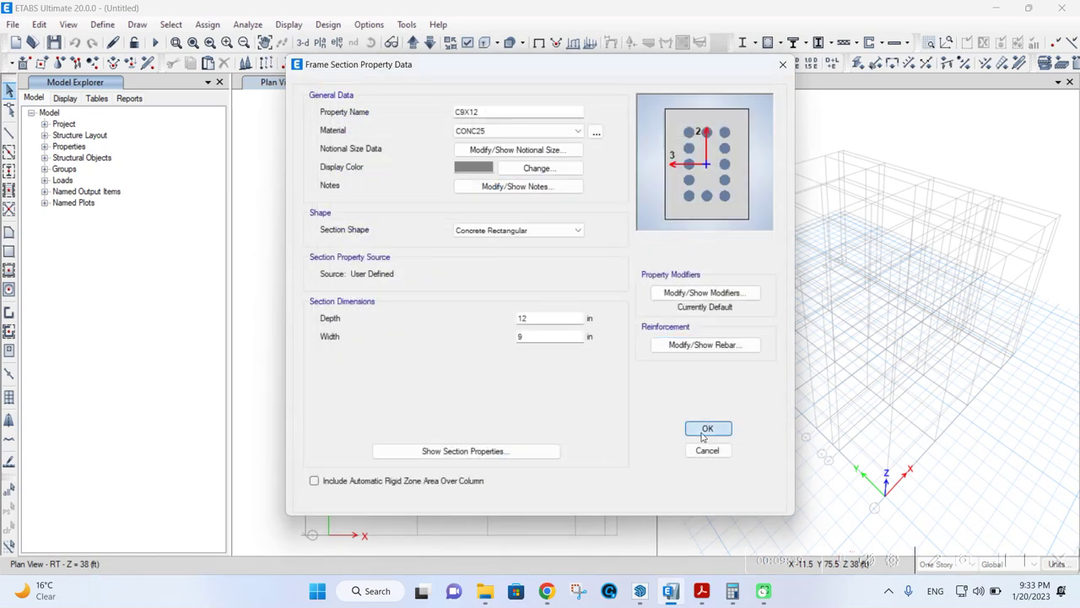
click(707, 428)
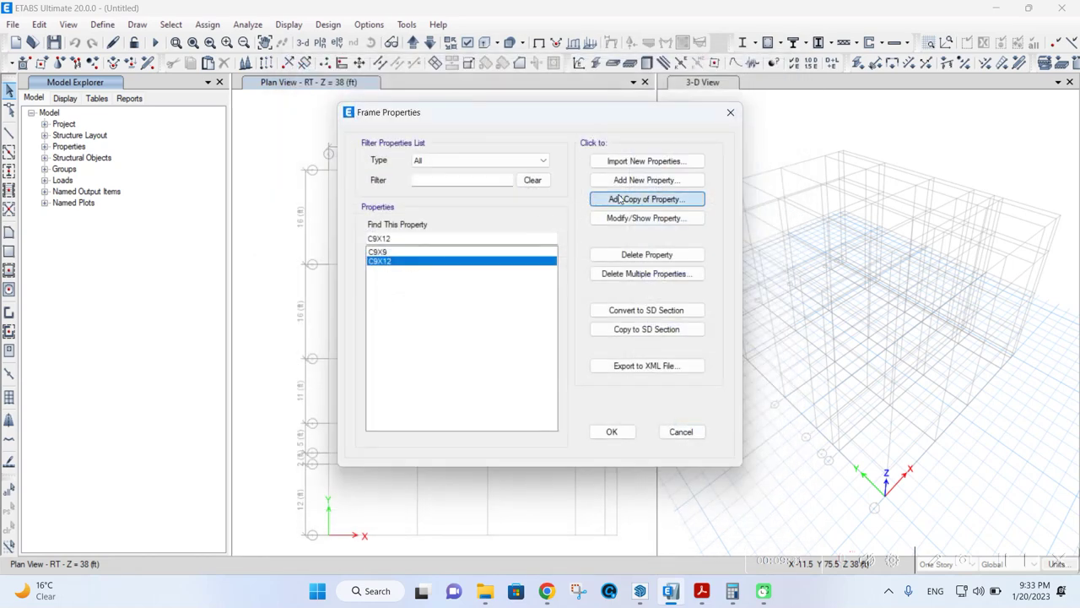
- Copy C9X12 as column C9X14 with a depth of 14 in
click(605, 198)
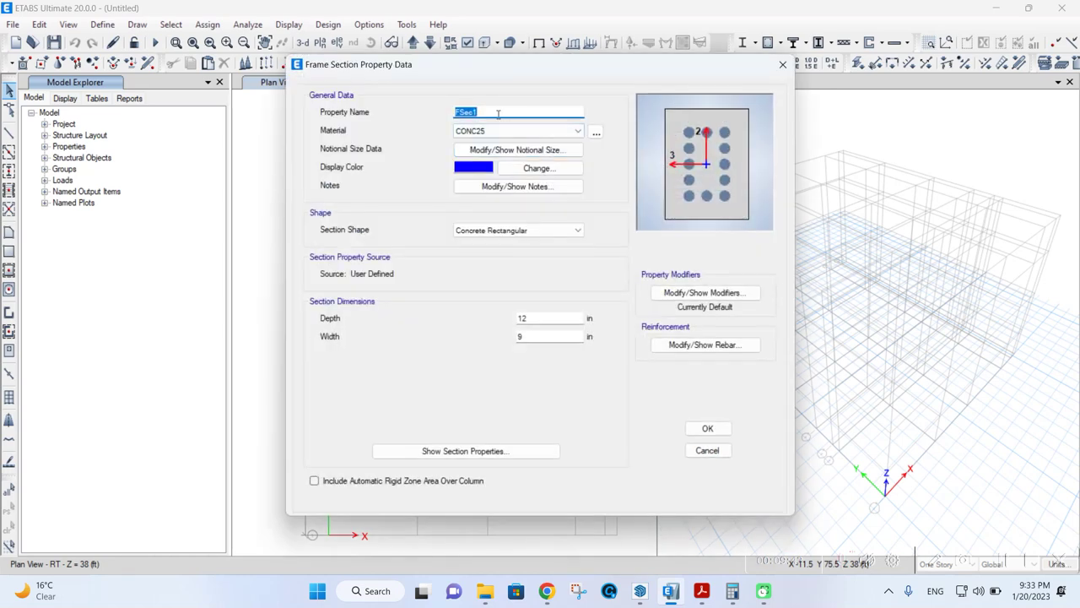
text(C9X14)
double_click(533, 319)
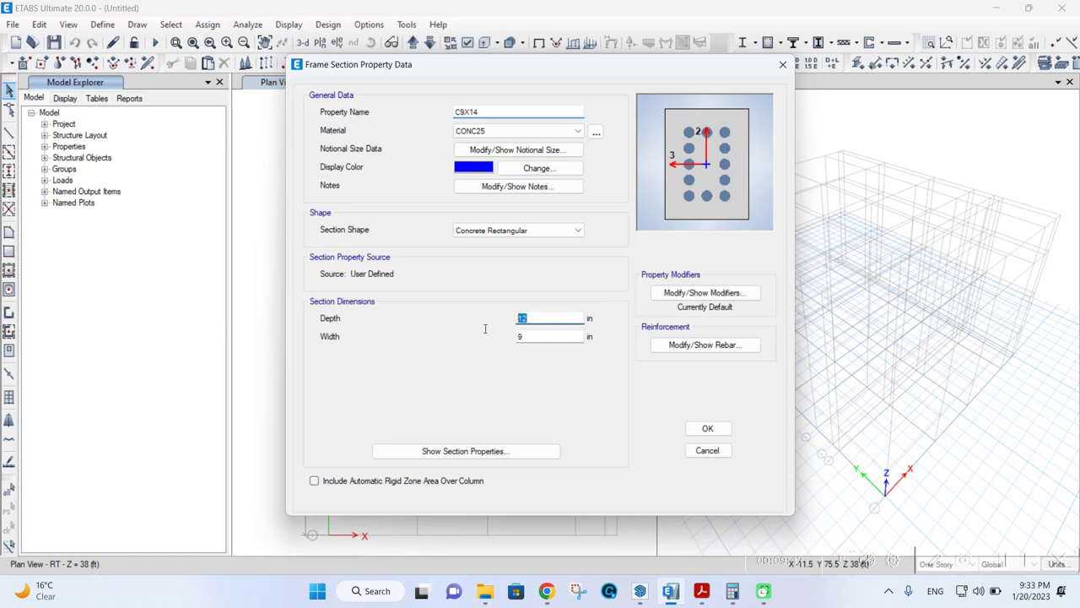
text(14)
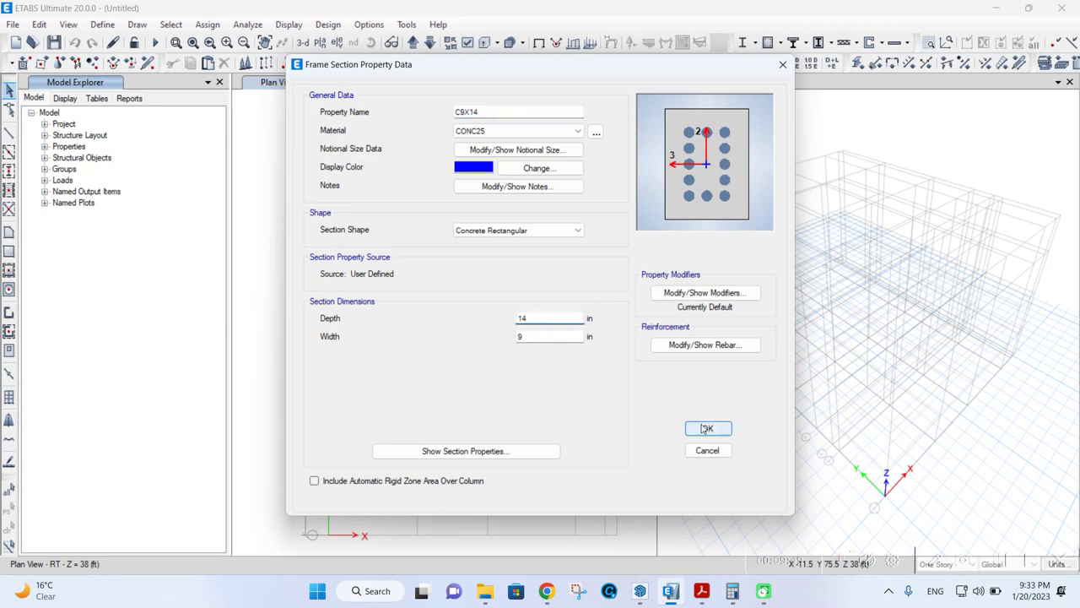
click(707, 429)
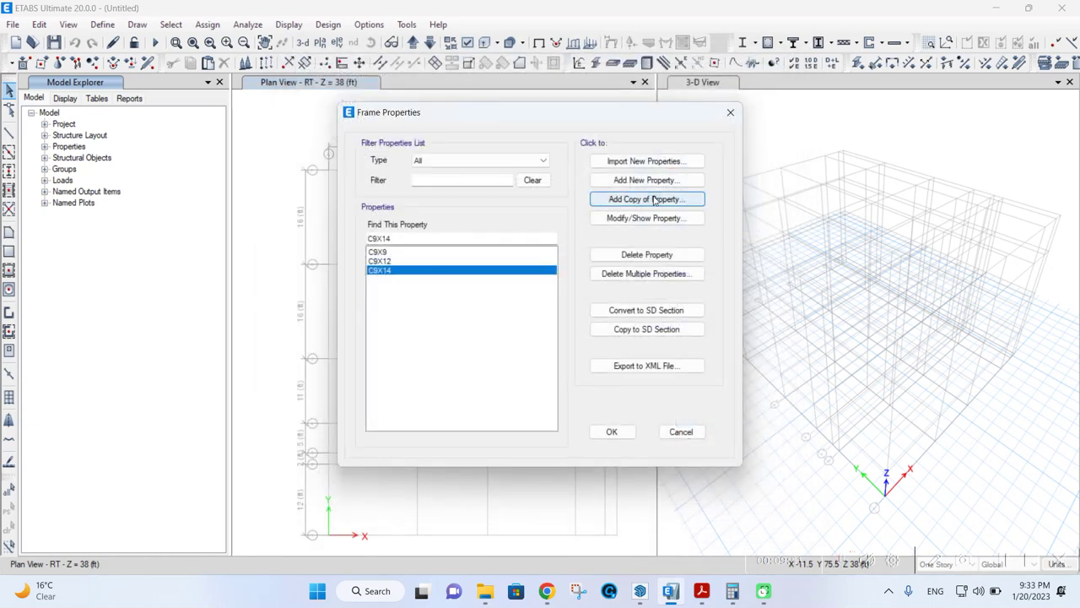
- Copy C9X14 as column C10X10, 10 in deep by 10 in wide
click(647, 199)
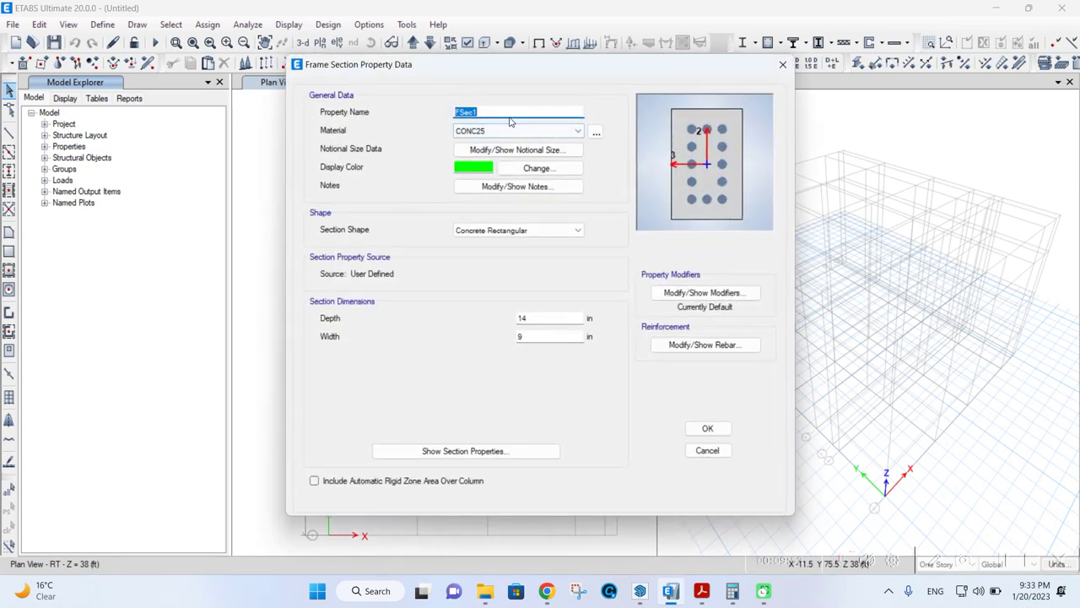
text(C10X10)
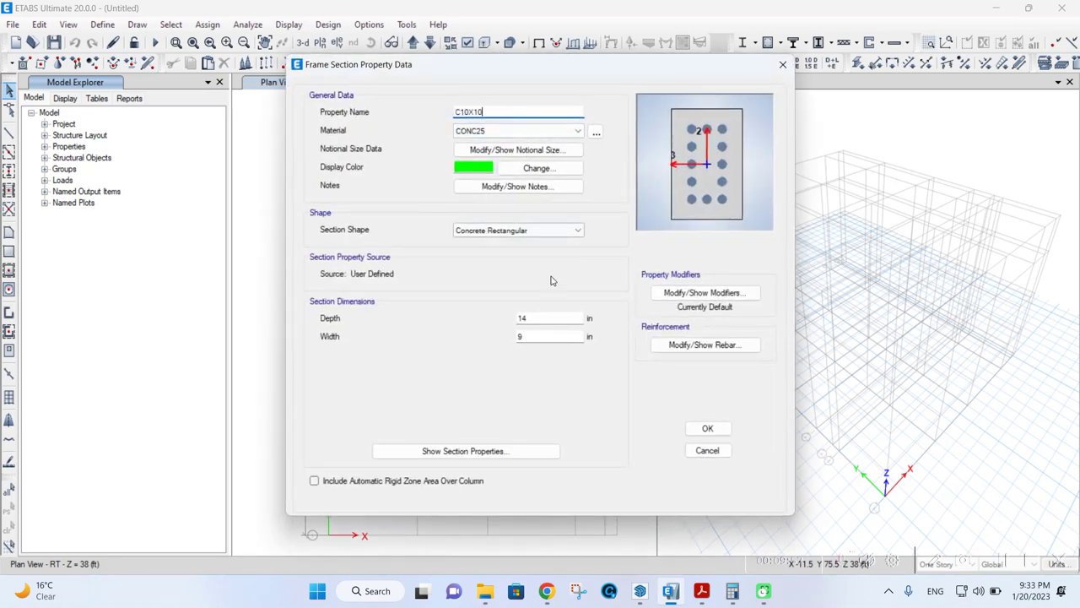
double_click(523, 318)
text(10)
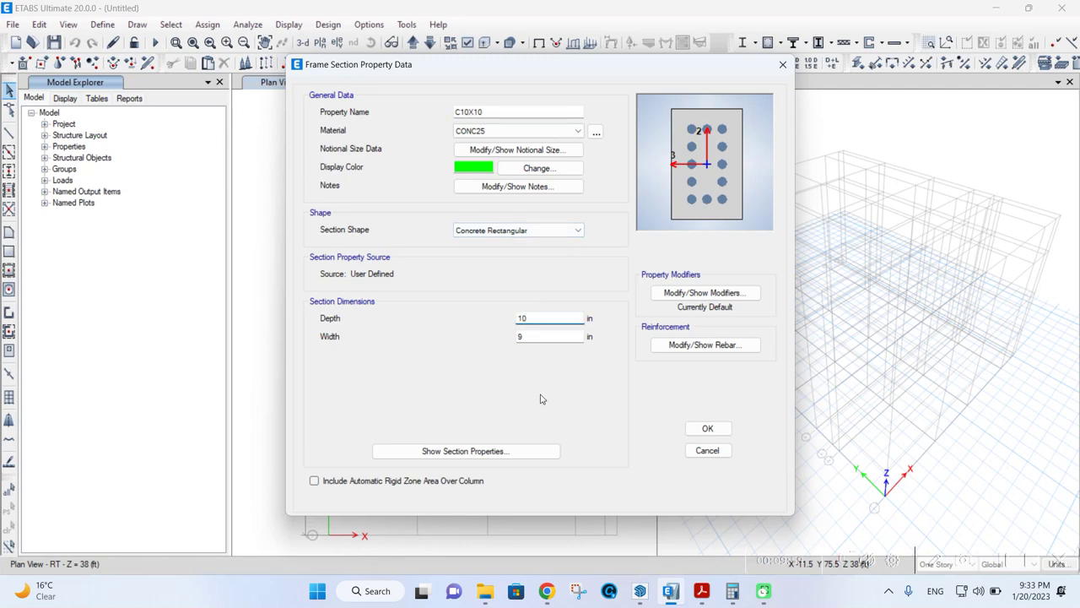
double_click(534, 337)
text(10)
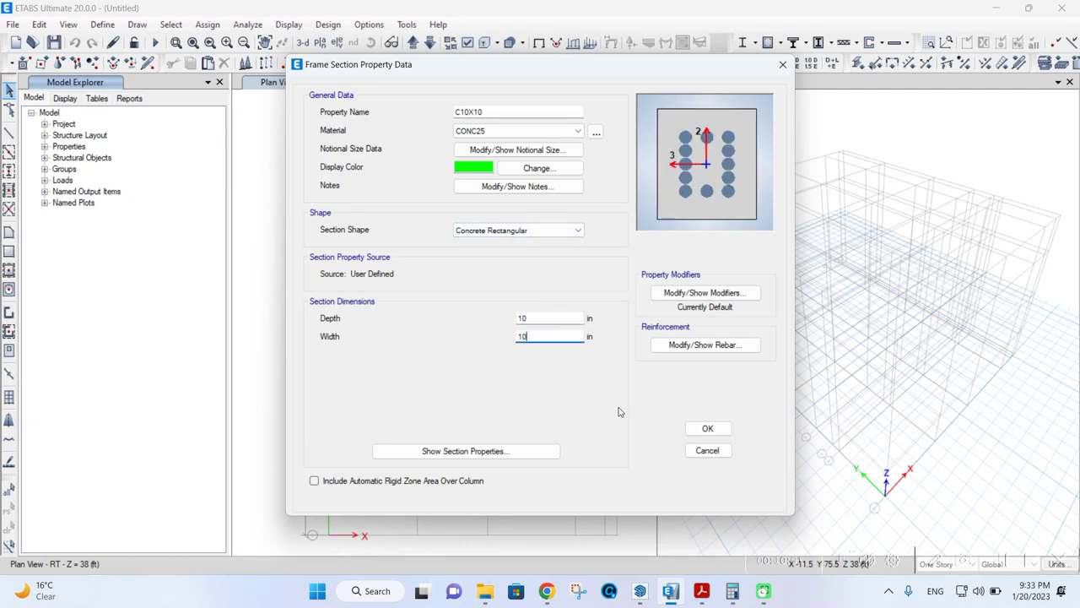
click(707, 427)
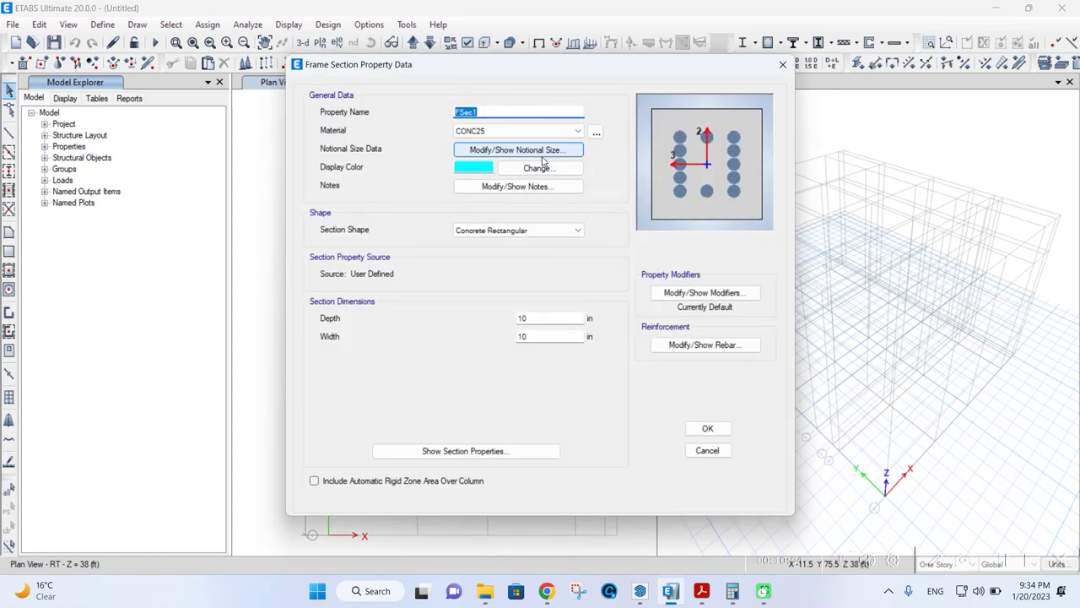
- Add column section C10X12, then start a new Concrete Rectangular section
text(C10X12)
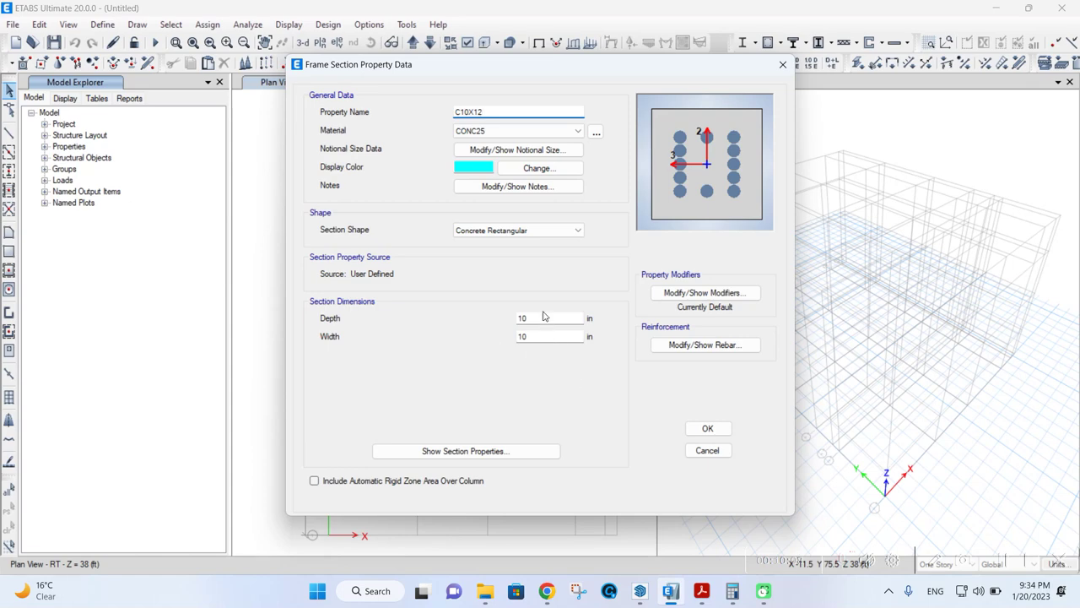
double_click(549, 318)
click(706, 428)
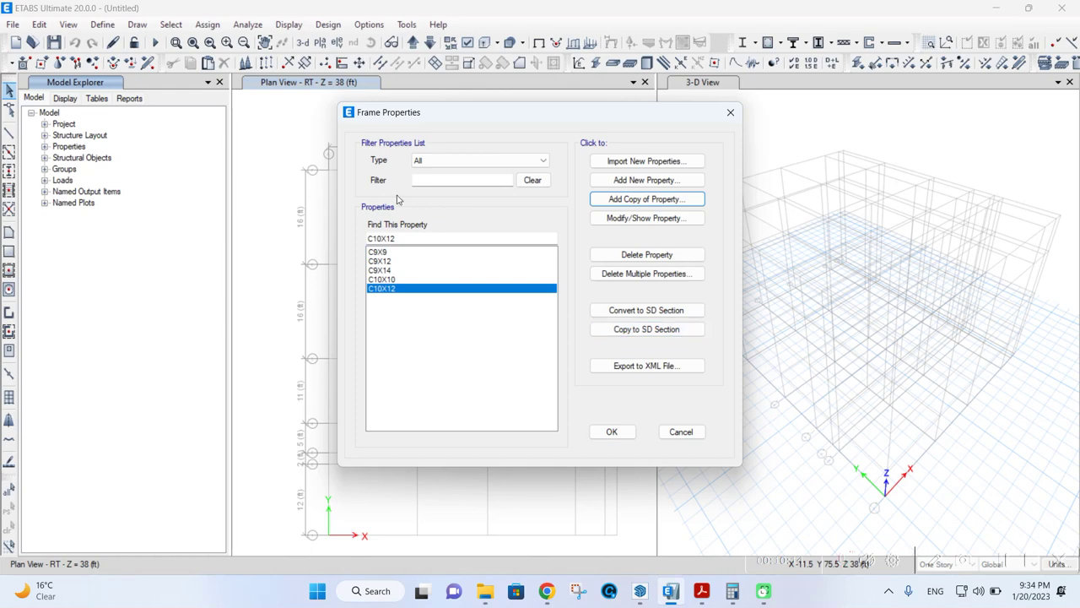
click(654, 180)
click(304, 259)
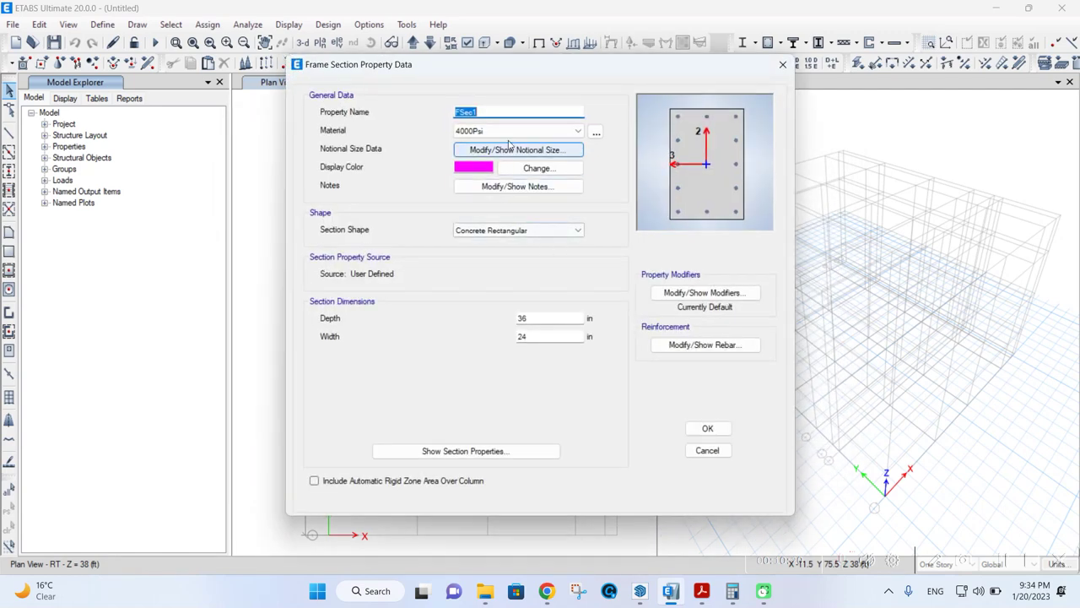
- Name the new section B9X9 in CONC25, 9 in deep by 9 in wide
text(B9X9)
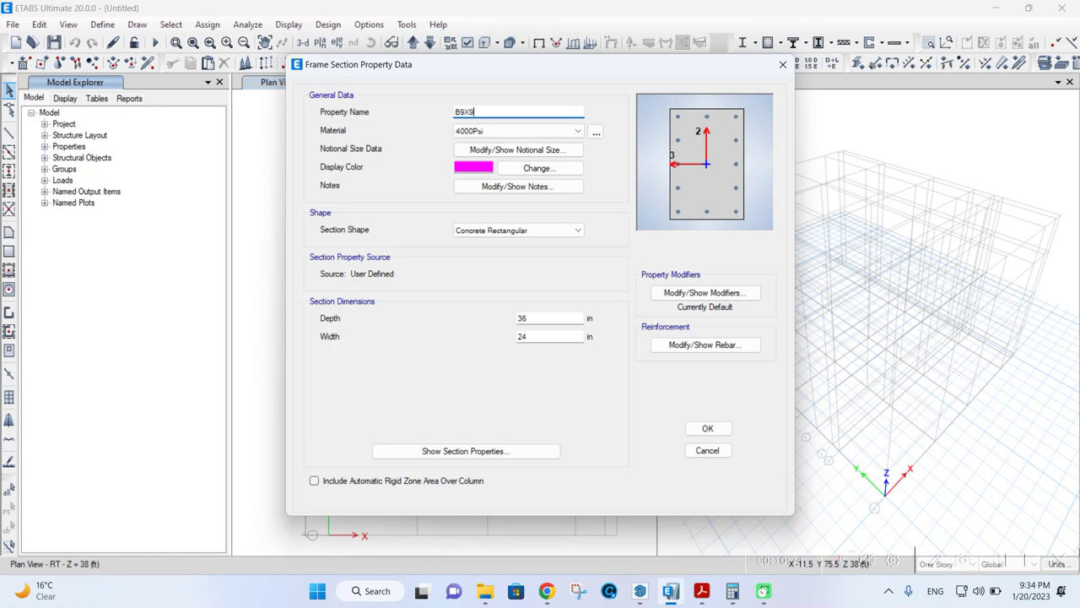
click(502, 130)
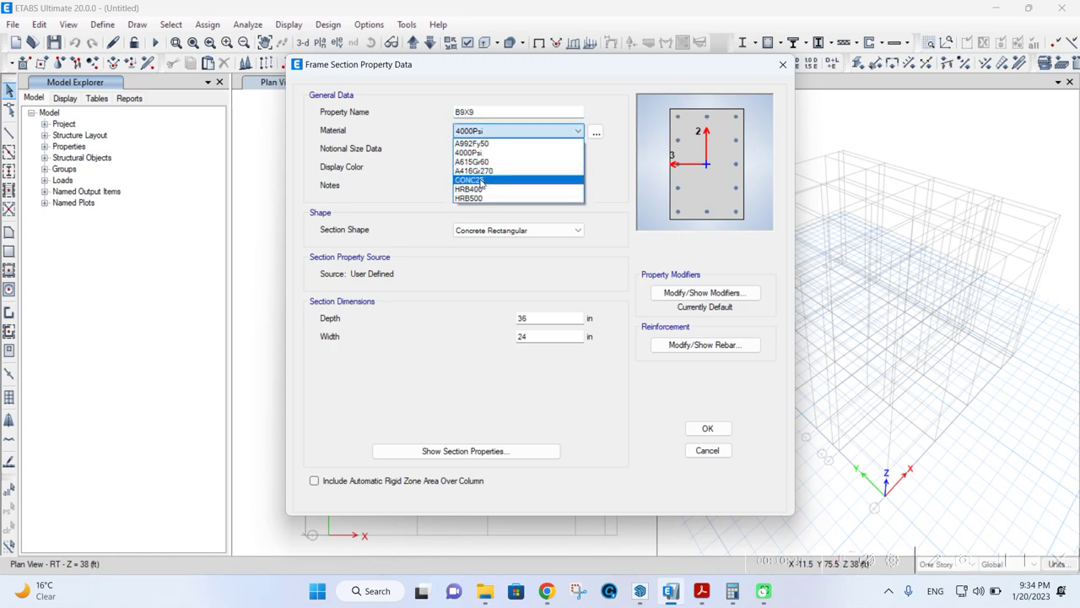
click(481, 182)
double_click(533, 317)
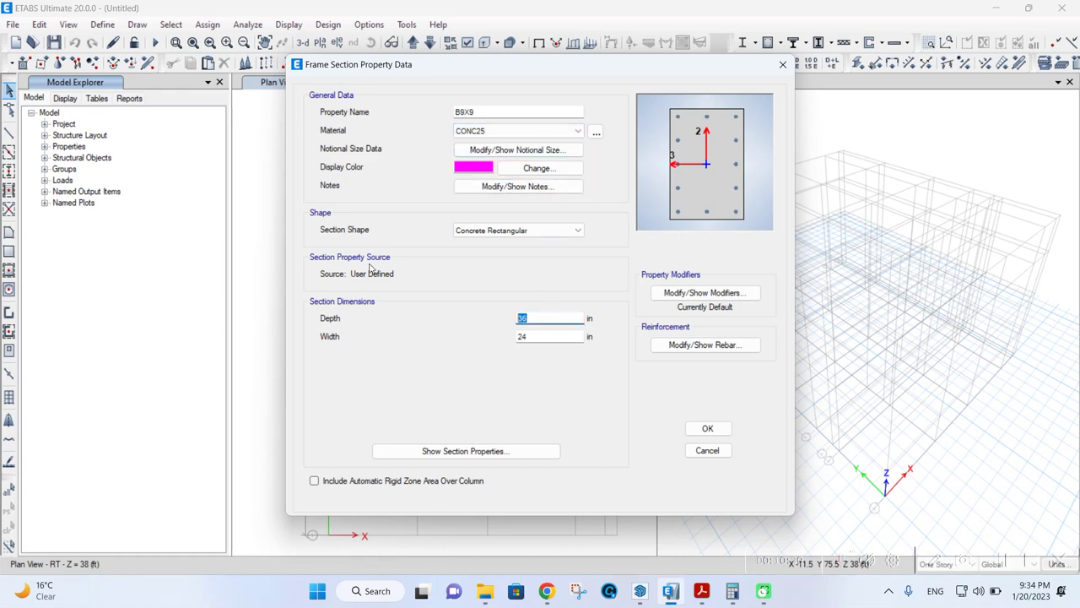
text(9)
key(Tab)
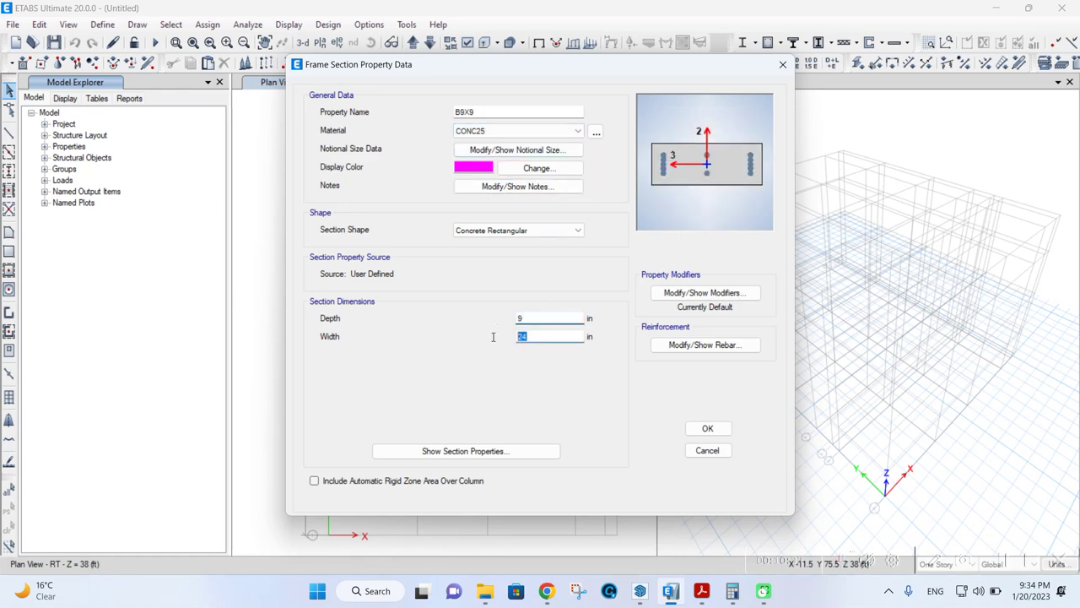
text(9)
- Give B9X9 beam-only HRB400 rebar with 2.5 in top and bottom cover
click(679, 344)
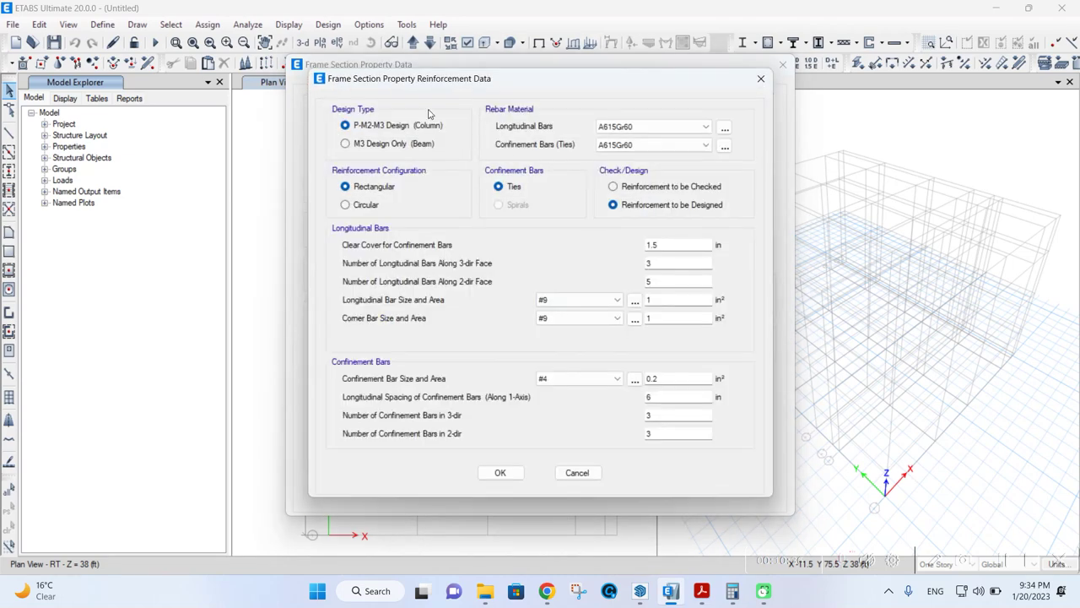
click(418, 143)
click(649, 128)
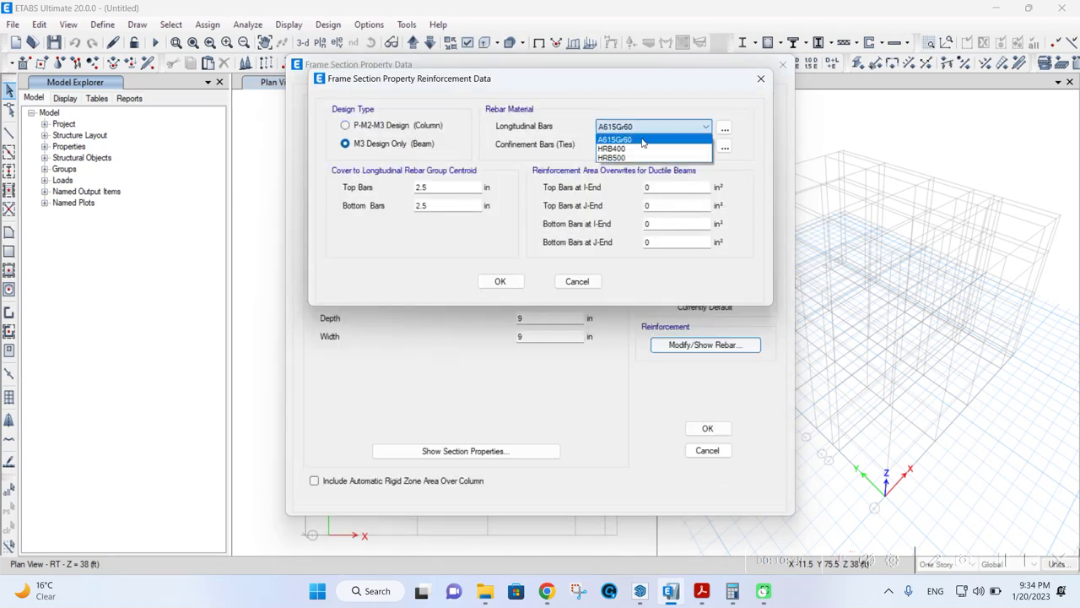
click(624, 148)
click(650, 145)
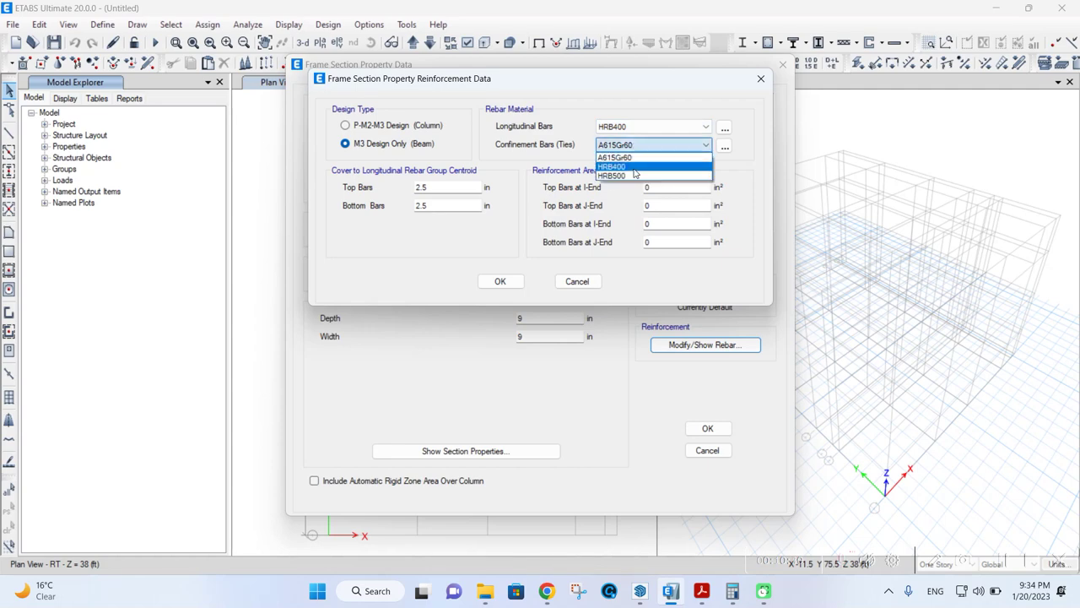
click(635, 167)
click(442, 187)
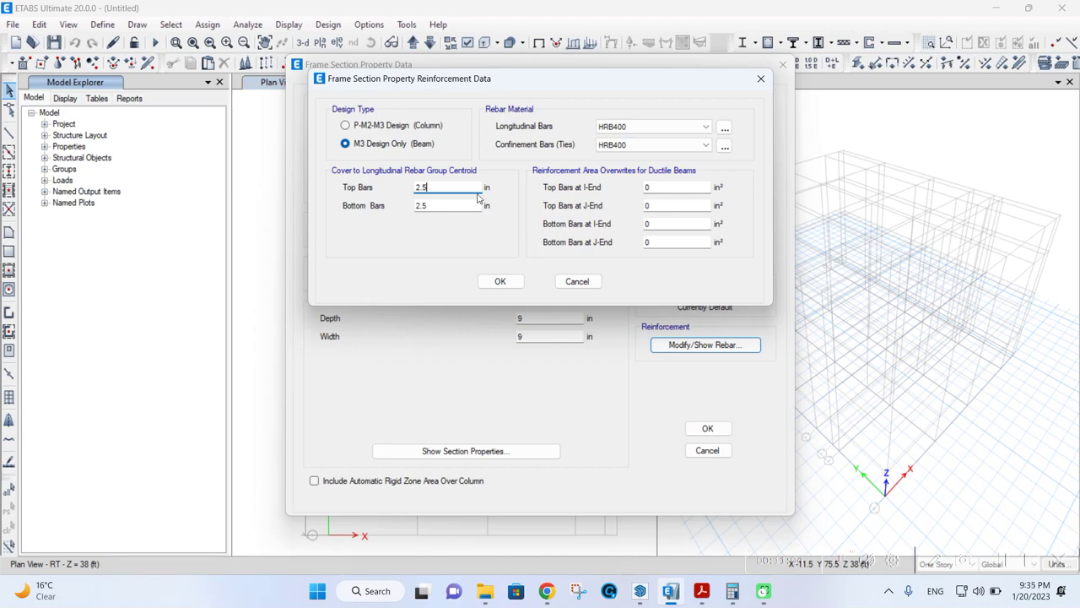
click(500, 281)
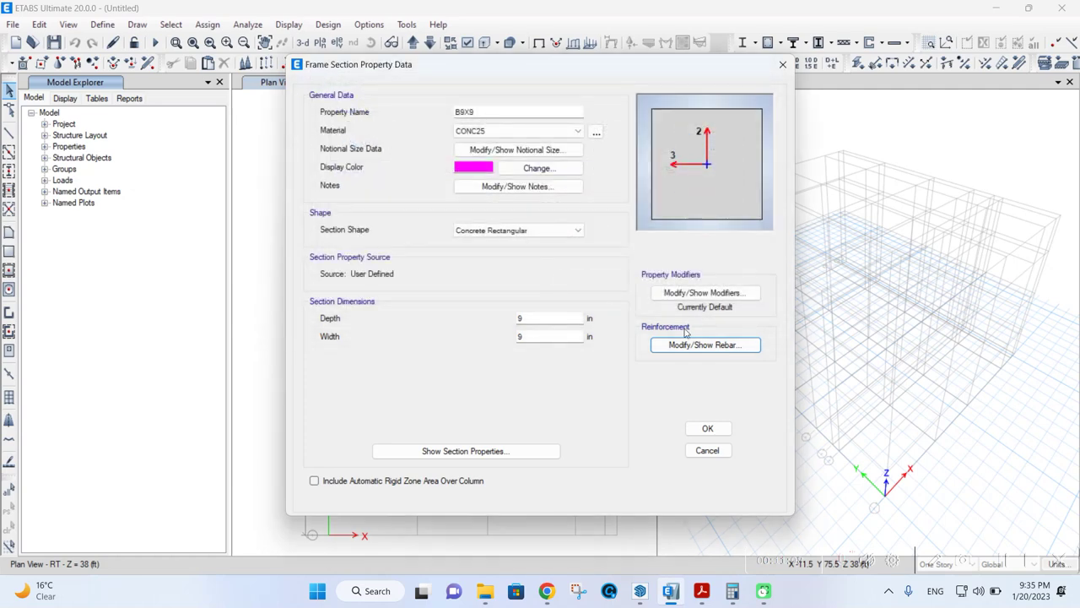
- Save B9X9 and copy it as beam section B9X12, 12 in deep
click(707, 428)
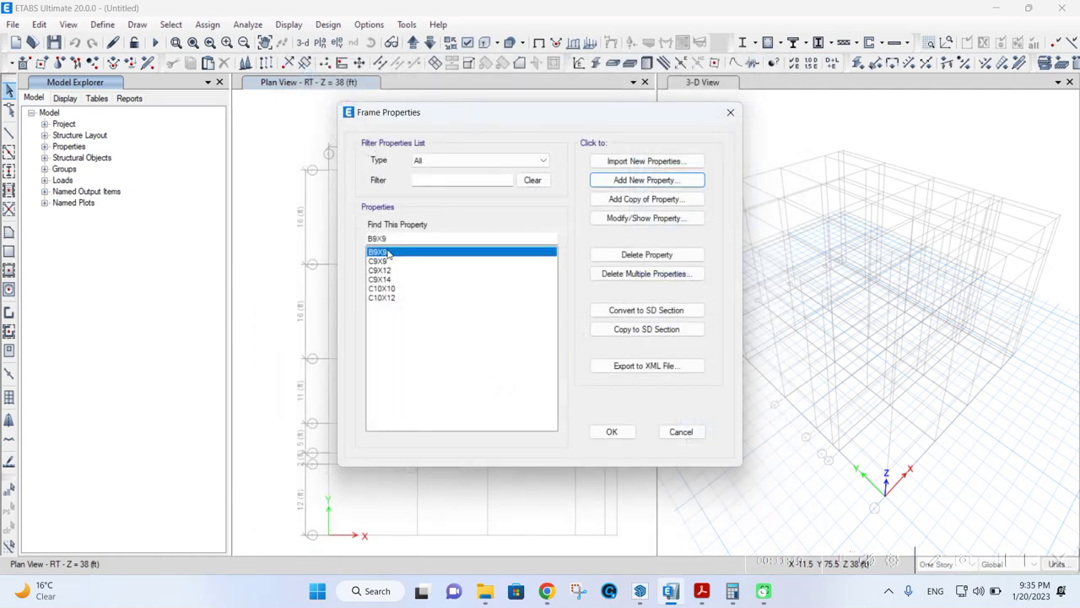
click(593, 203)
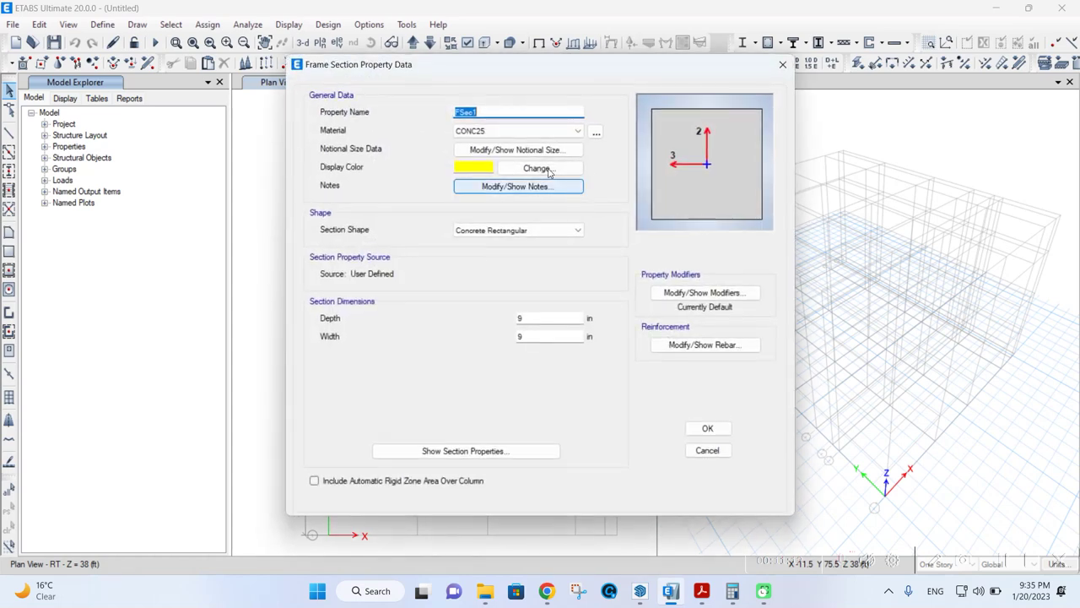
text(B9X12)
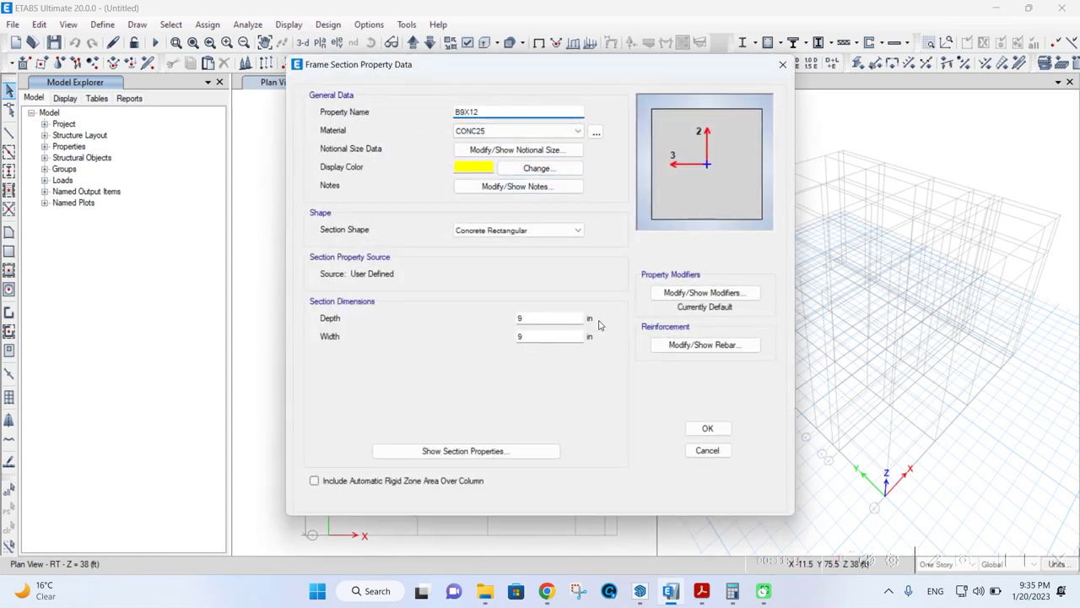
double_click(529, 318)
click(707, 428)
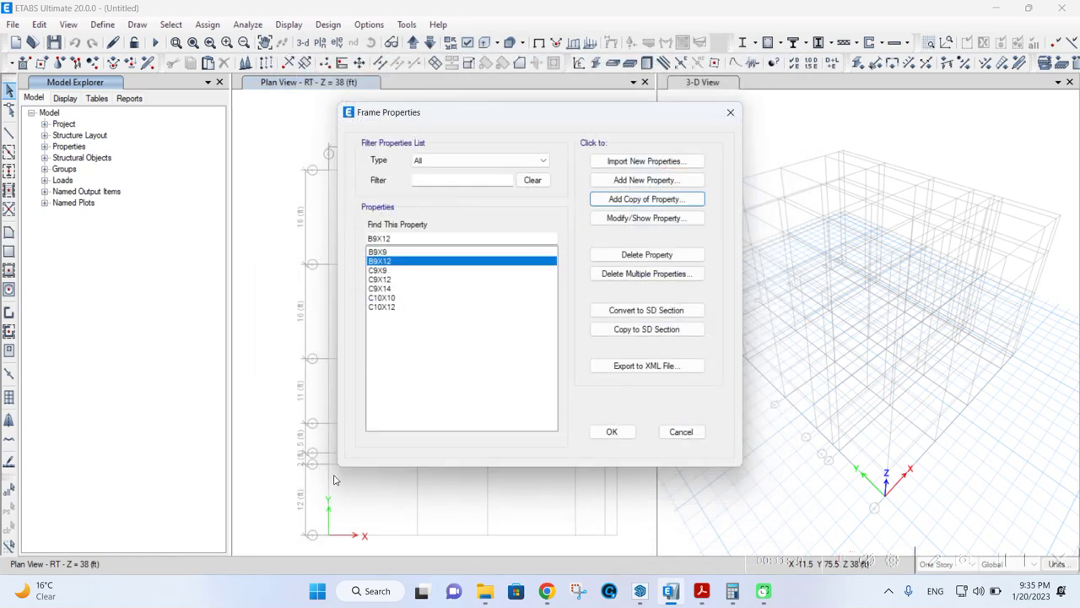
- Close the frame properties list and bring up the Define menu
click(612, 431)
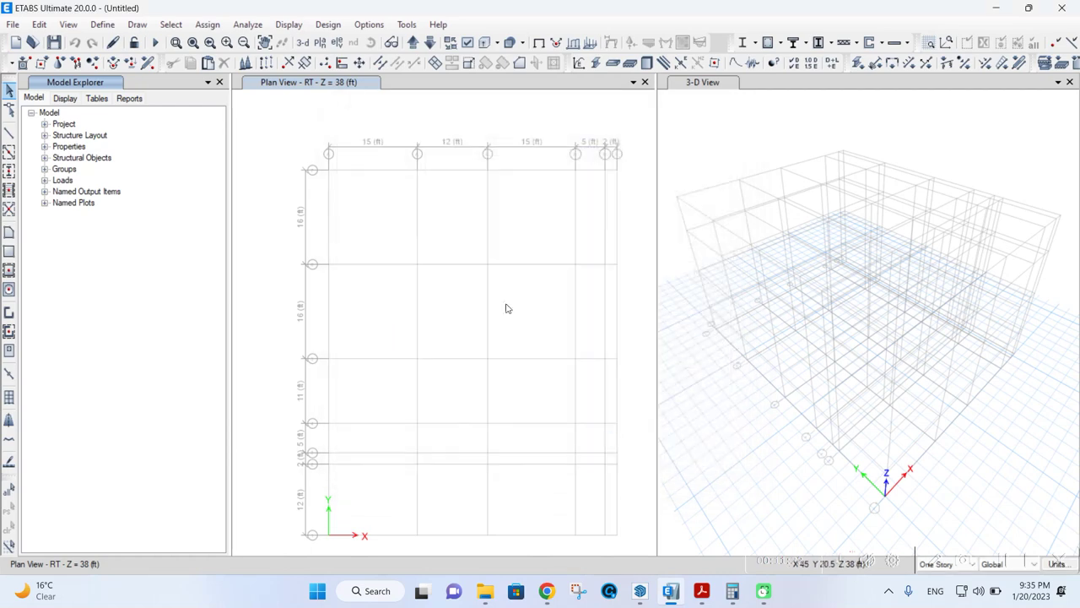
click(104, 25)
mouse_move(168, 67)
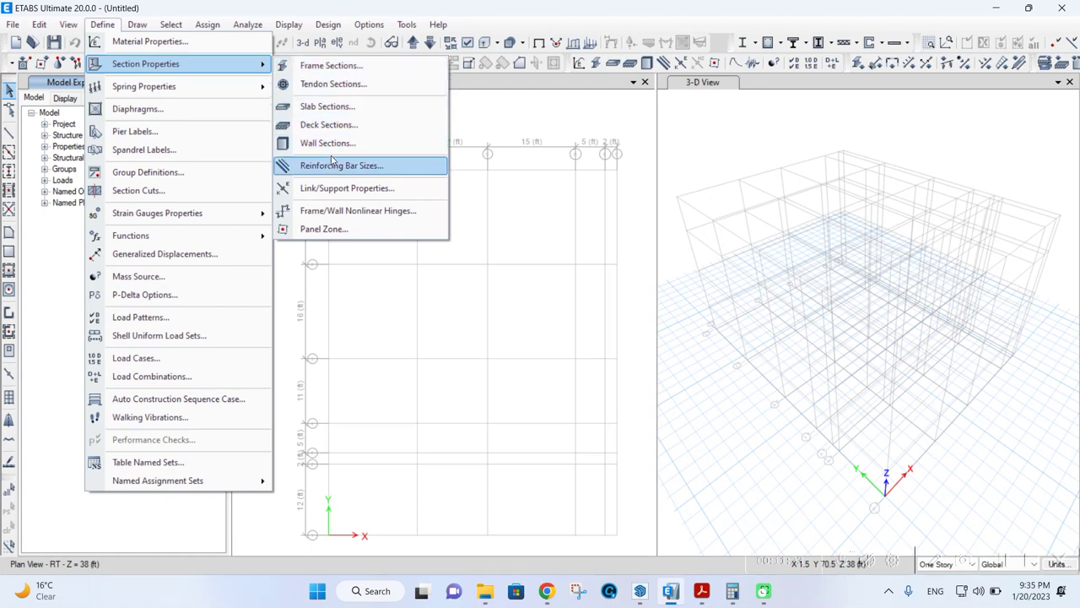
- Add a new slab section named 1W4 using CONC25 material
click(342, 107)
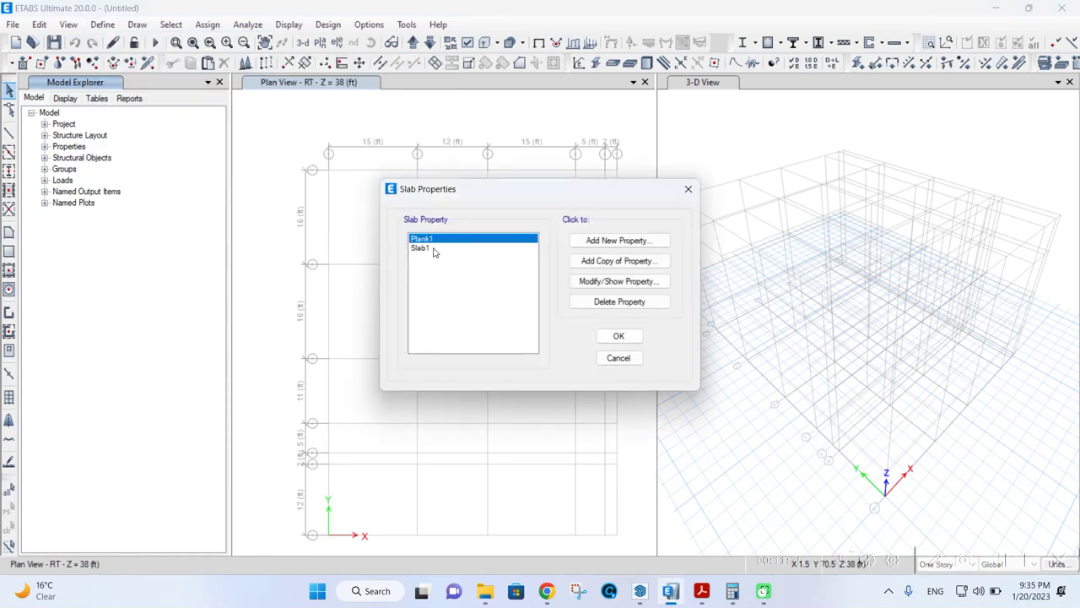
click(607, 242)
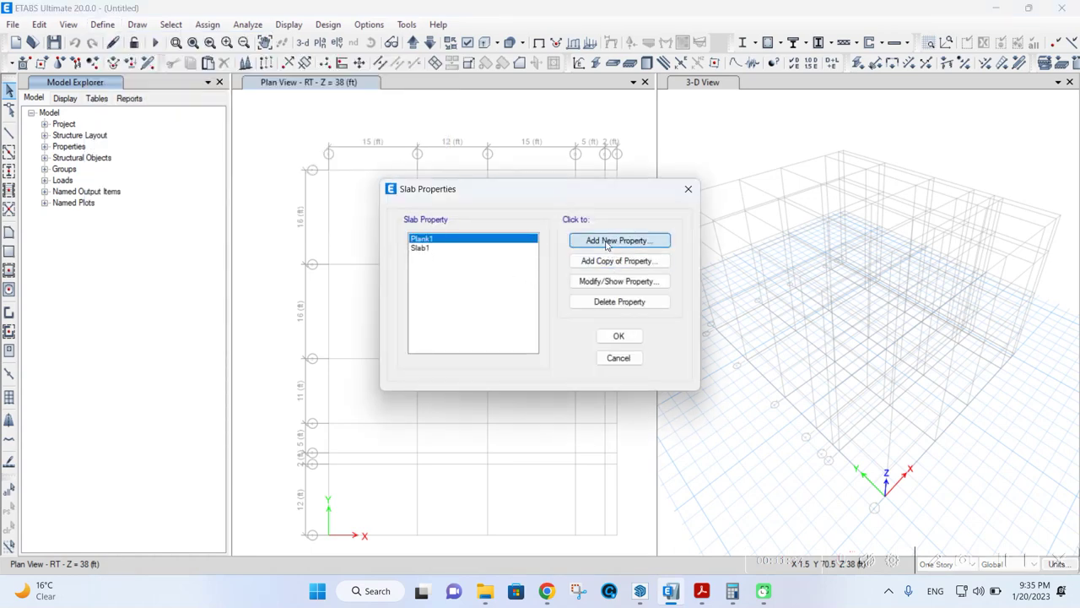
drag(586, 140, 477, 144)
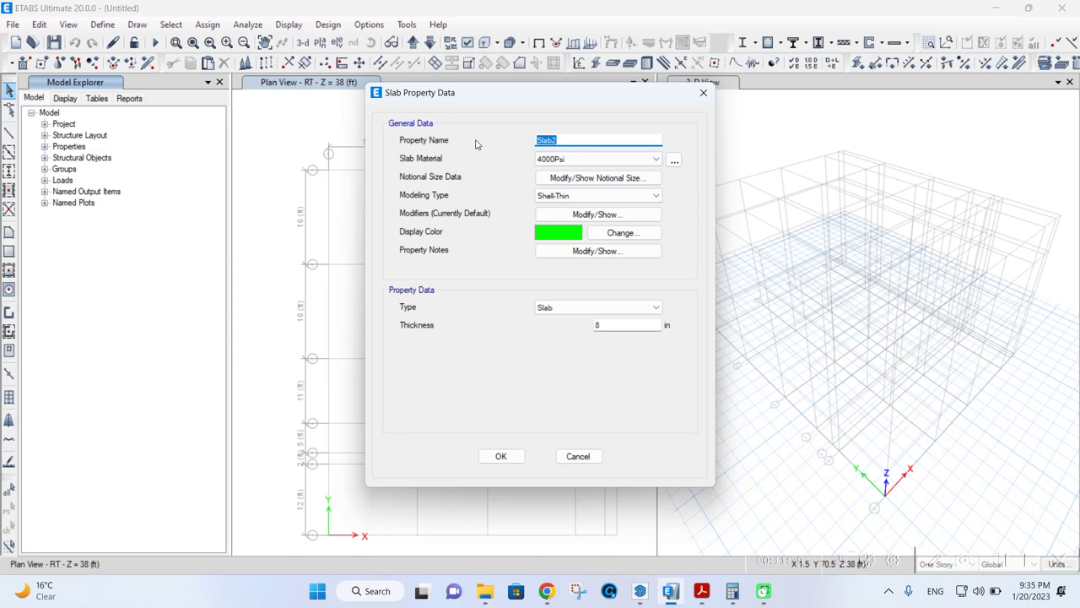
text(1W4)
click(537, 160)
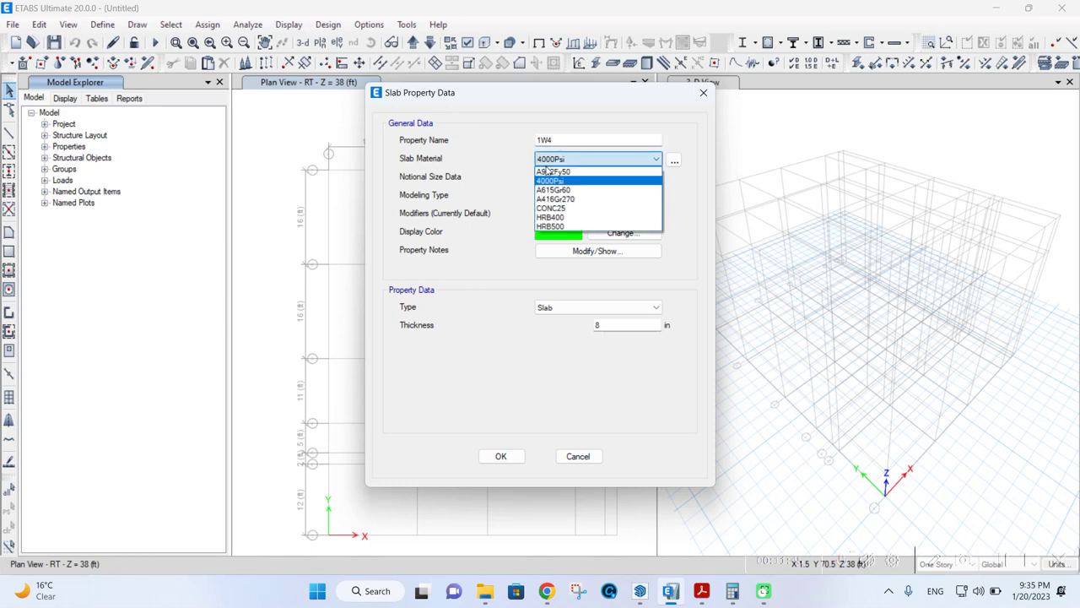
click(556, 207)
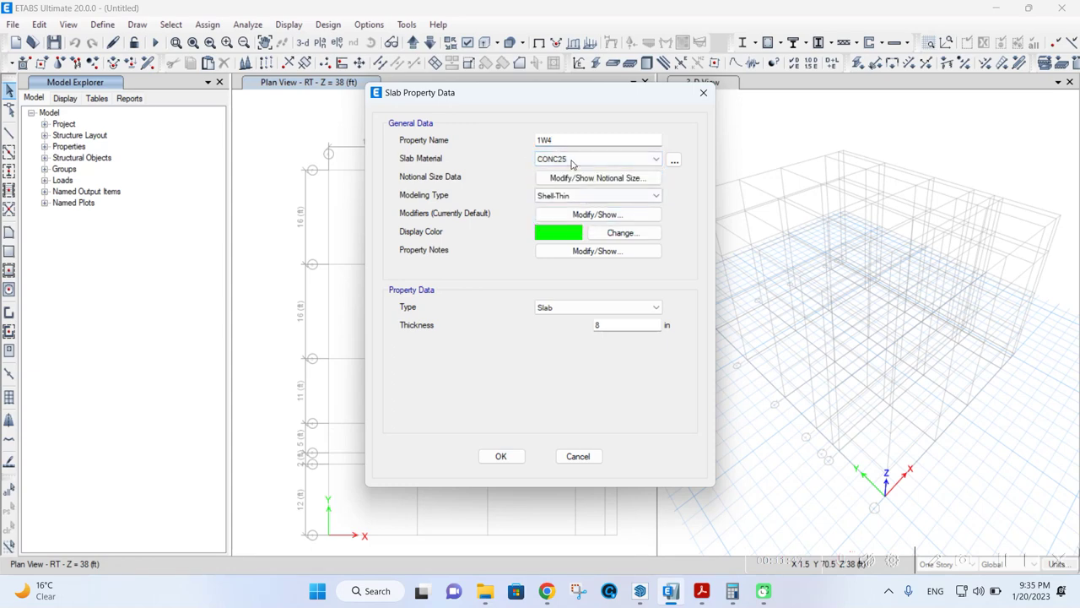
- Give 1W4 Shell-Thin modeling, Slab type and 4 in thickness, and save it
click(577, 196)
click(580, 207)
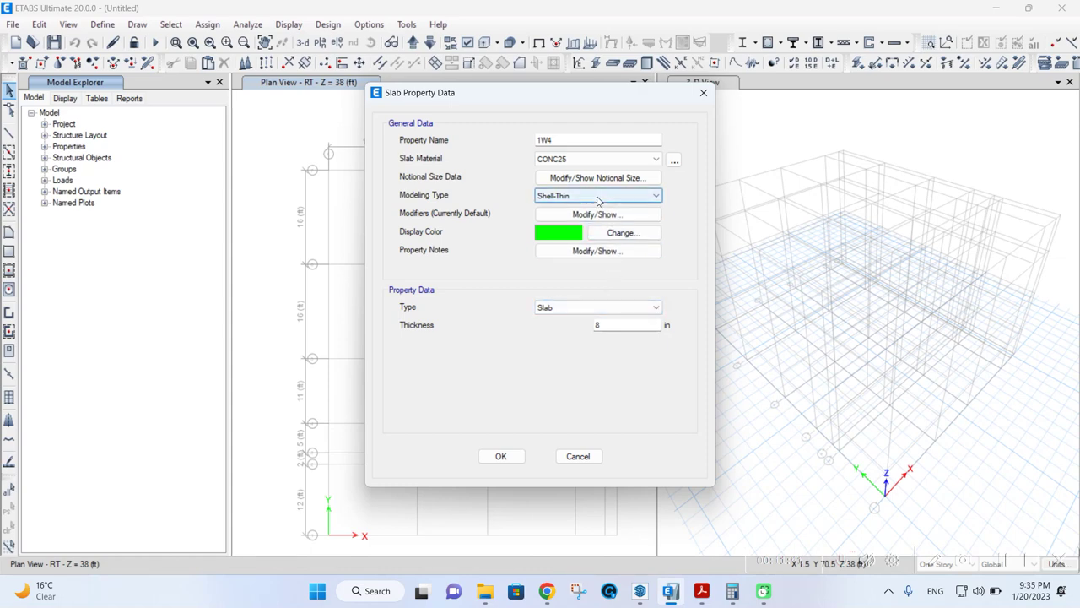
click(597, 199)
click(596, 227)
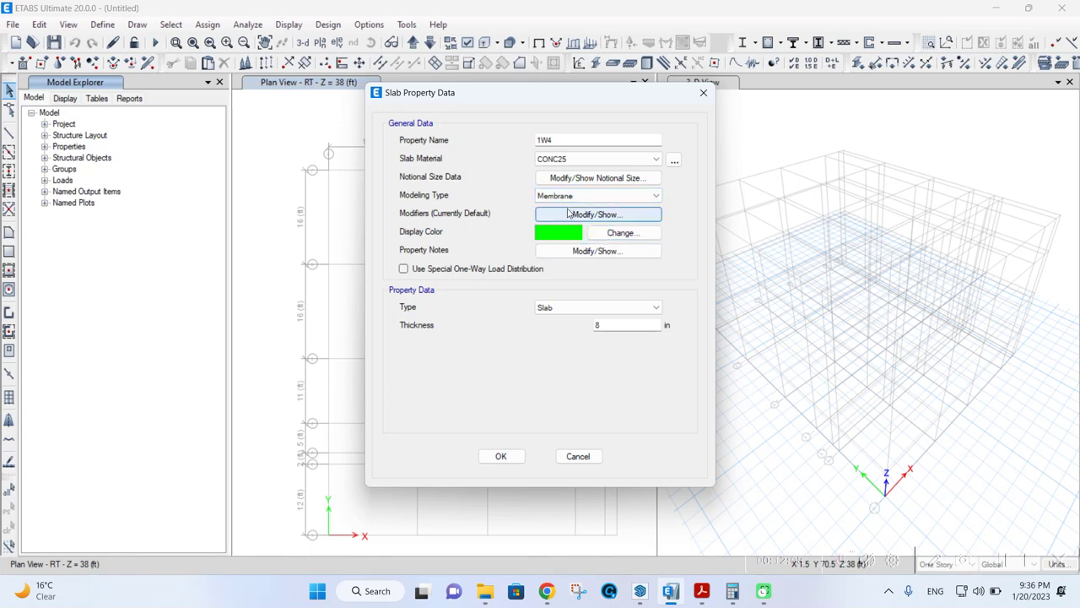
click(599, 194)
click(591, 208)
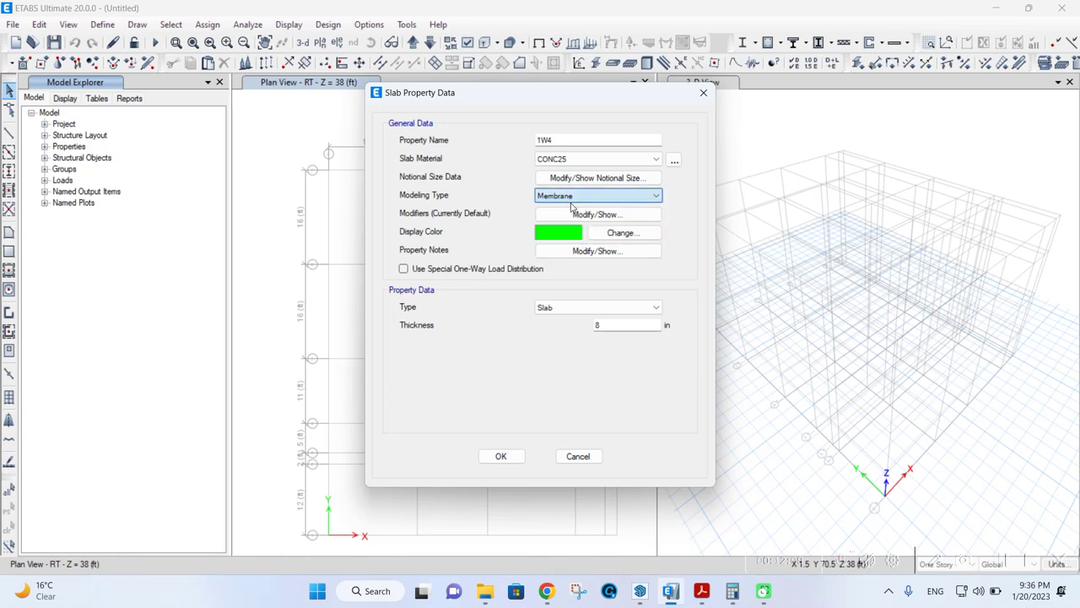
click(567, 307)
click(570, 316)
double_click(597, 328)
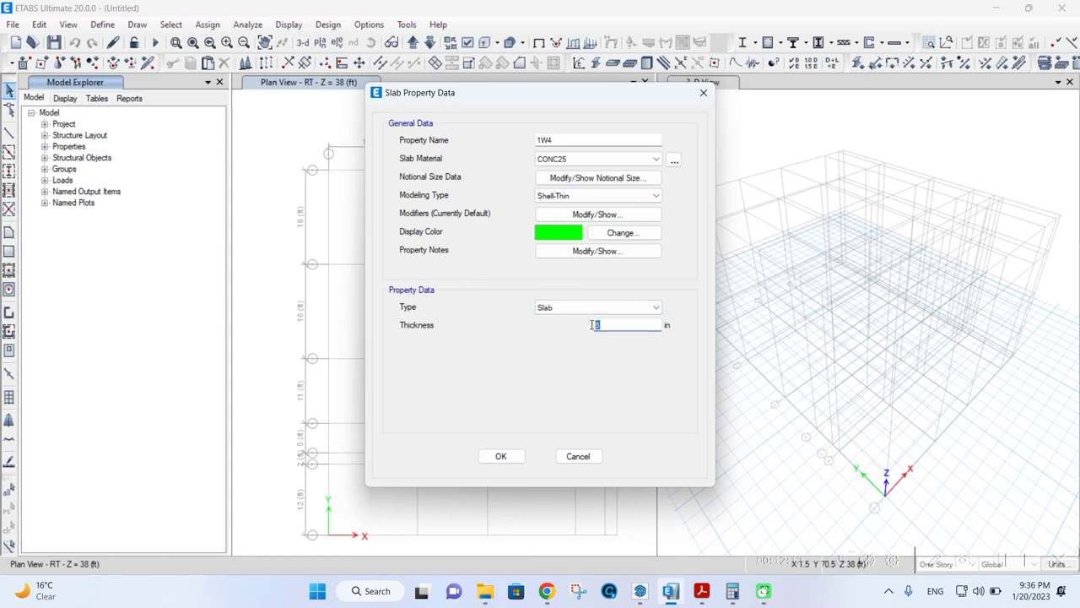
text(4)
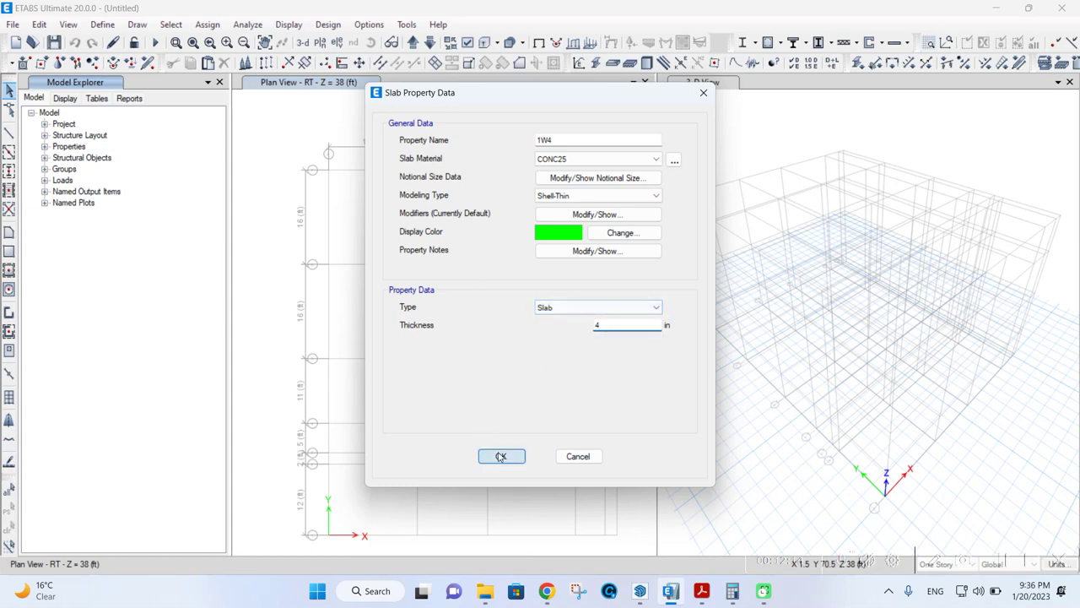
click(499, 455)
click(599, 241)
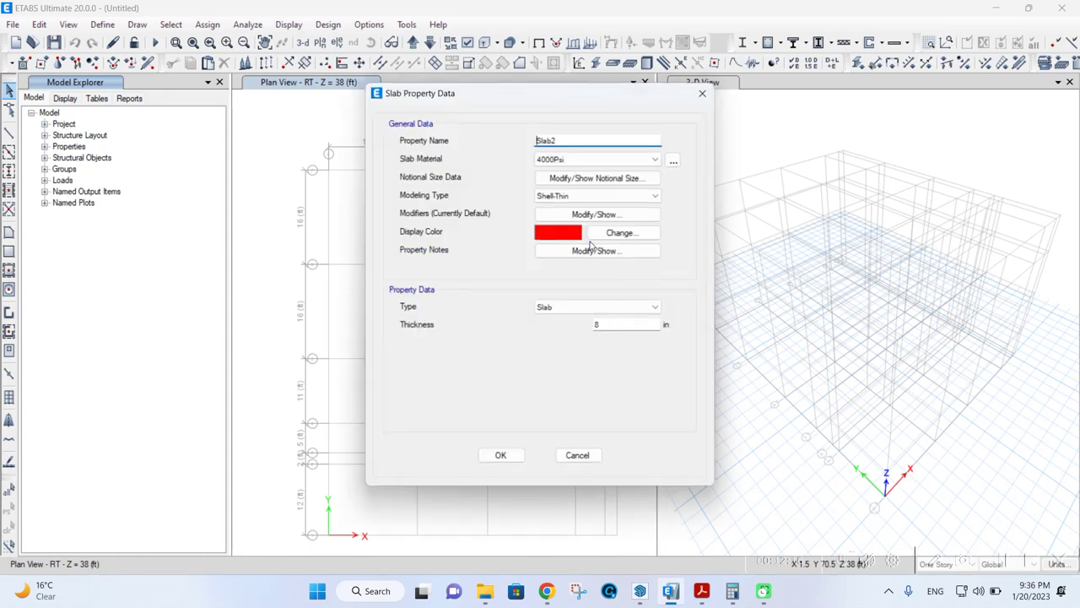
- Save slab section 2W4 in CONC25, 4 in thick, and close the slab list
text(SW4)
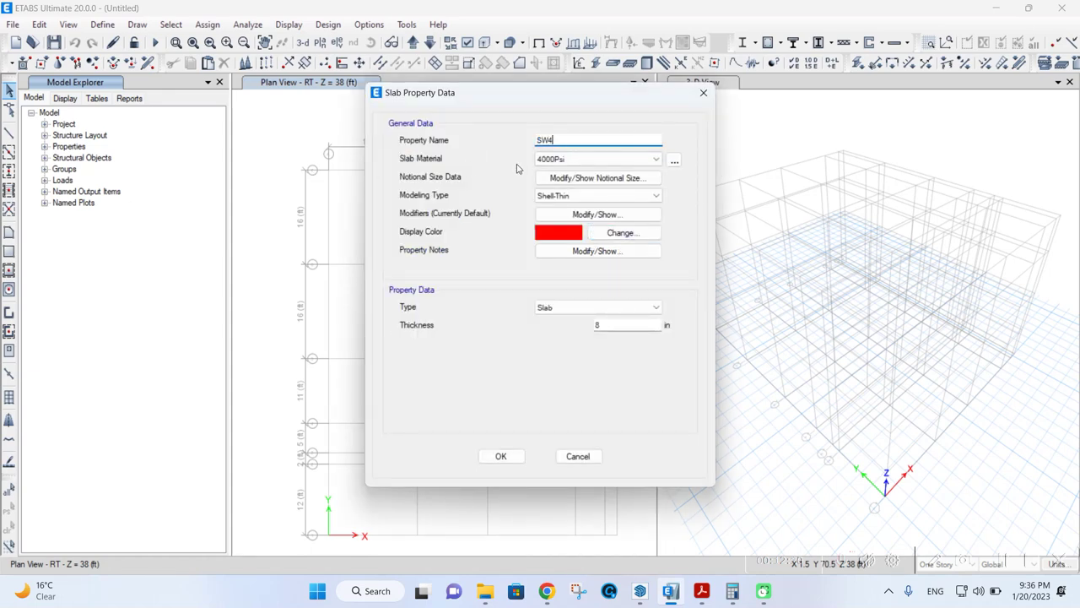
text(2)
click(571, 160)
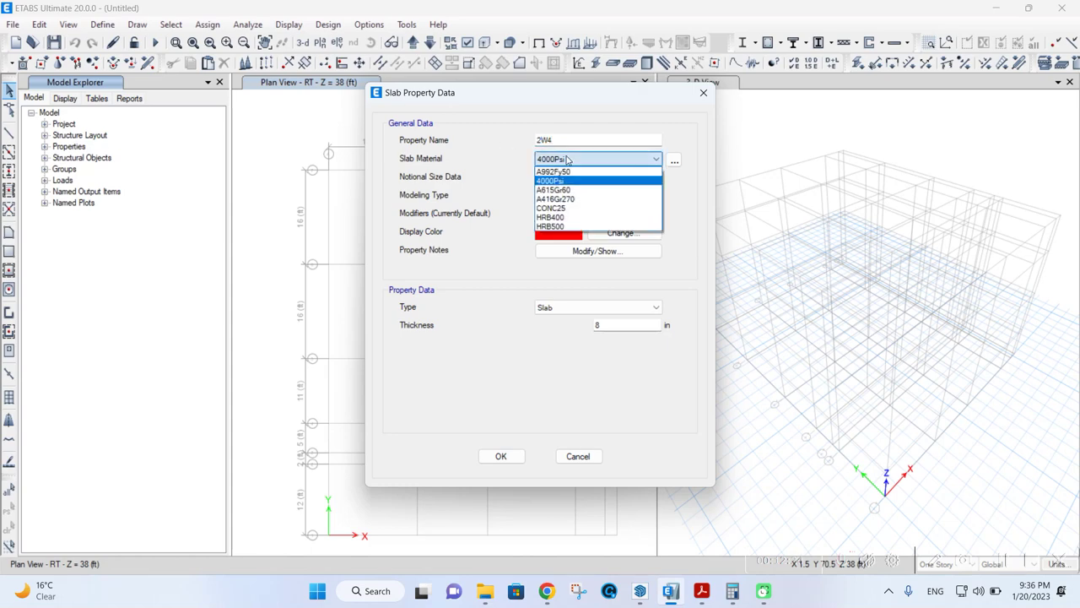
click(567, 208)
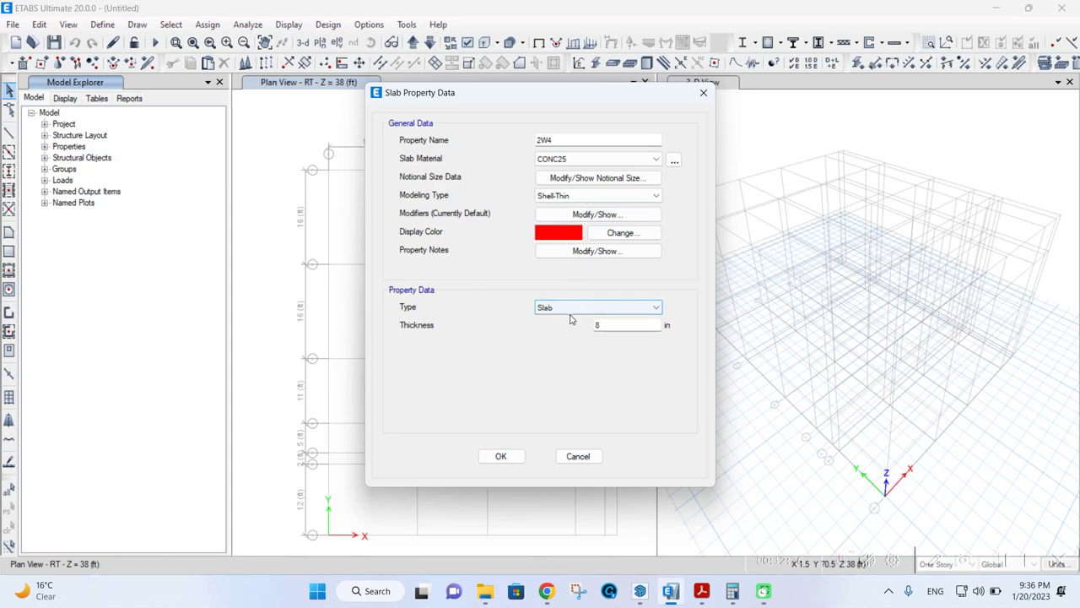
double_click(610, 326)
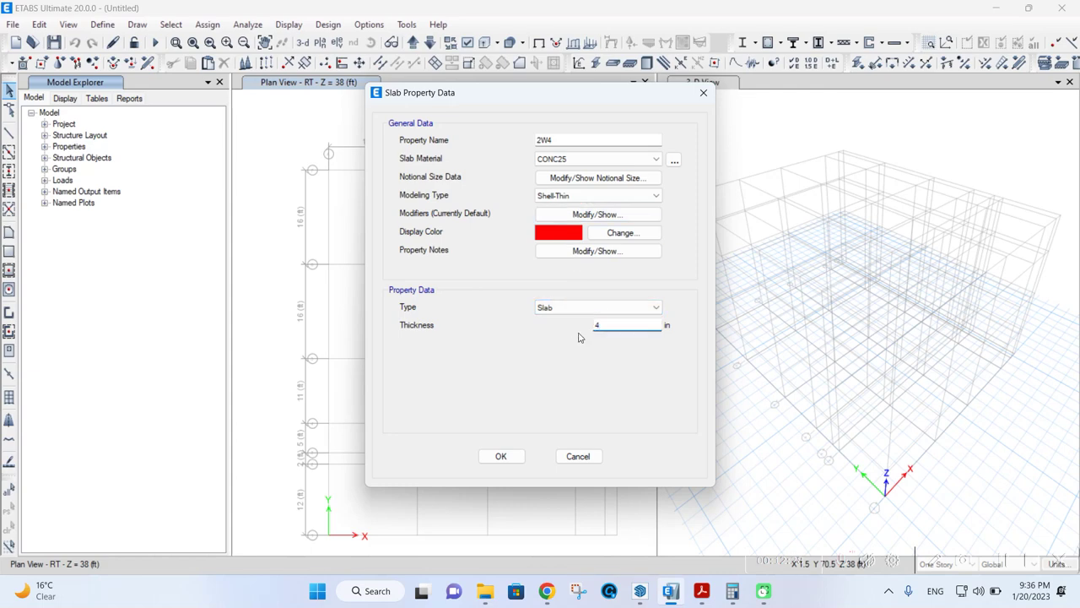
click(508, 458)
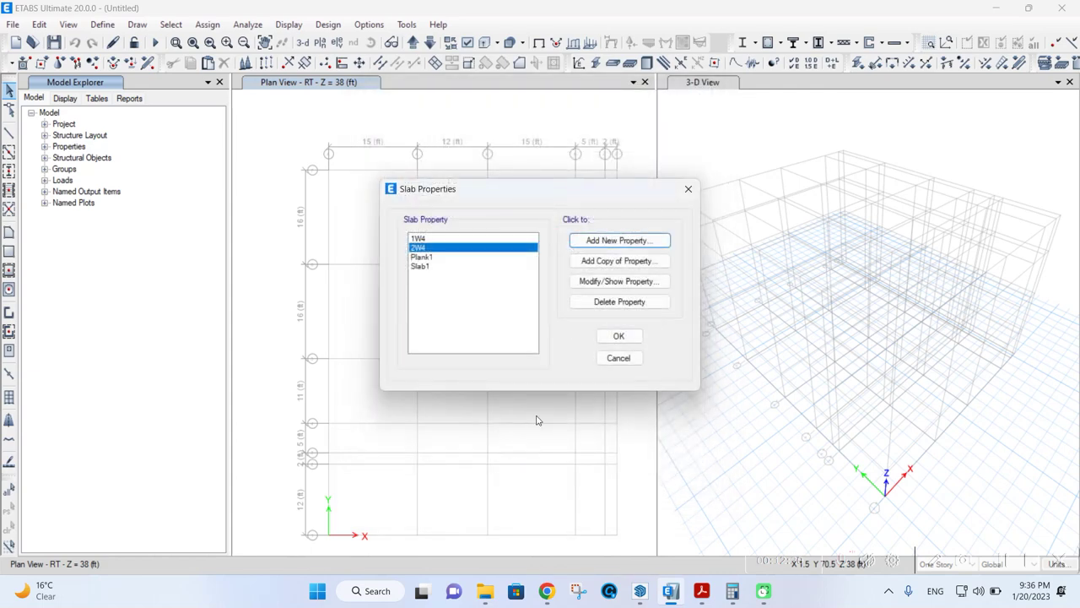
click(638, 338)
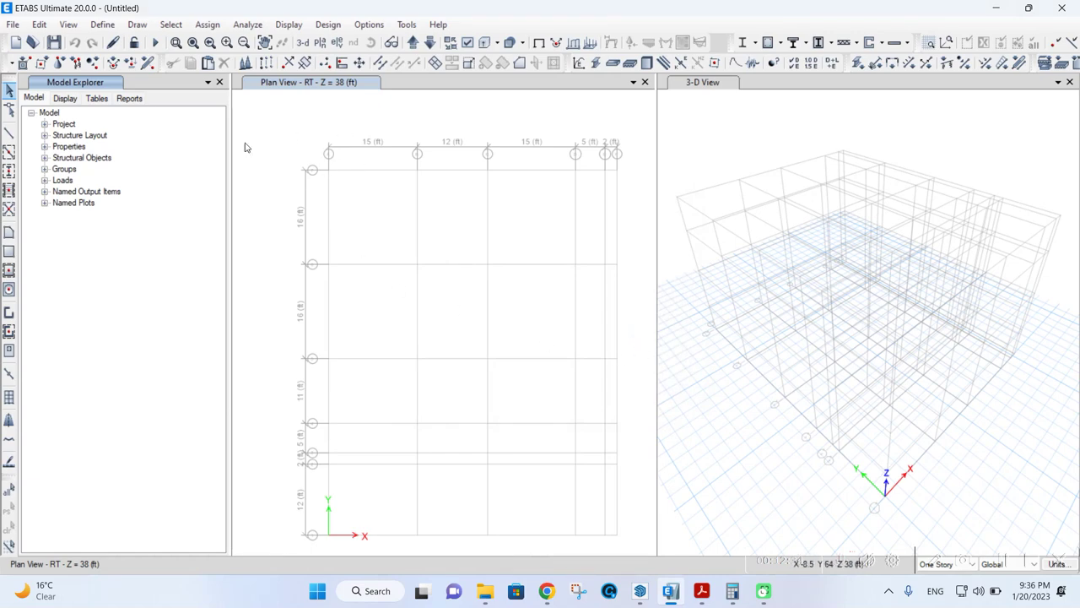
click(108, 27)
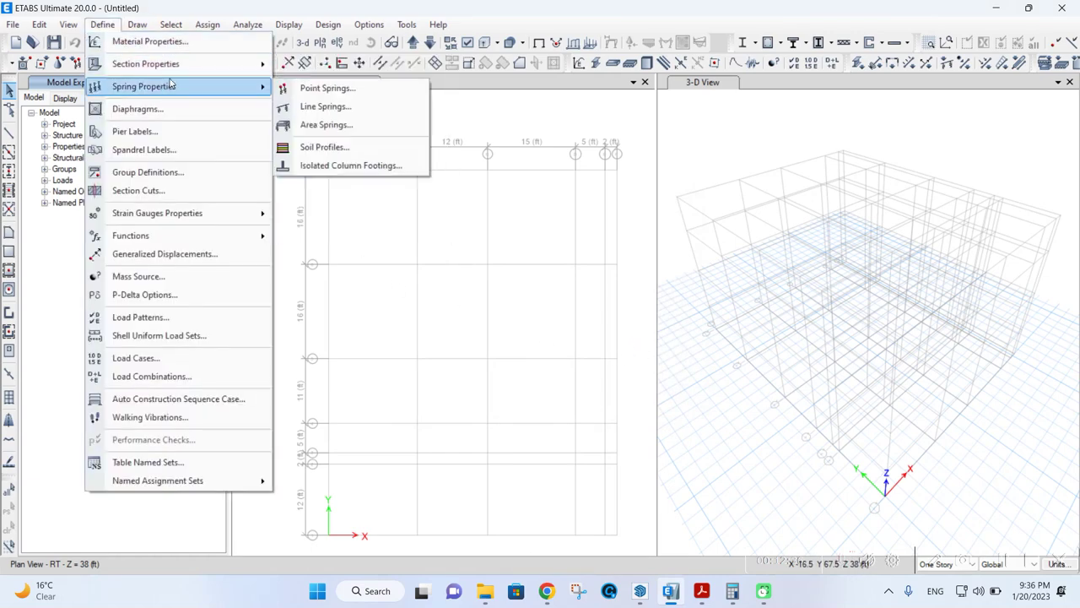
mouse_move(214, 67)
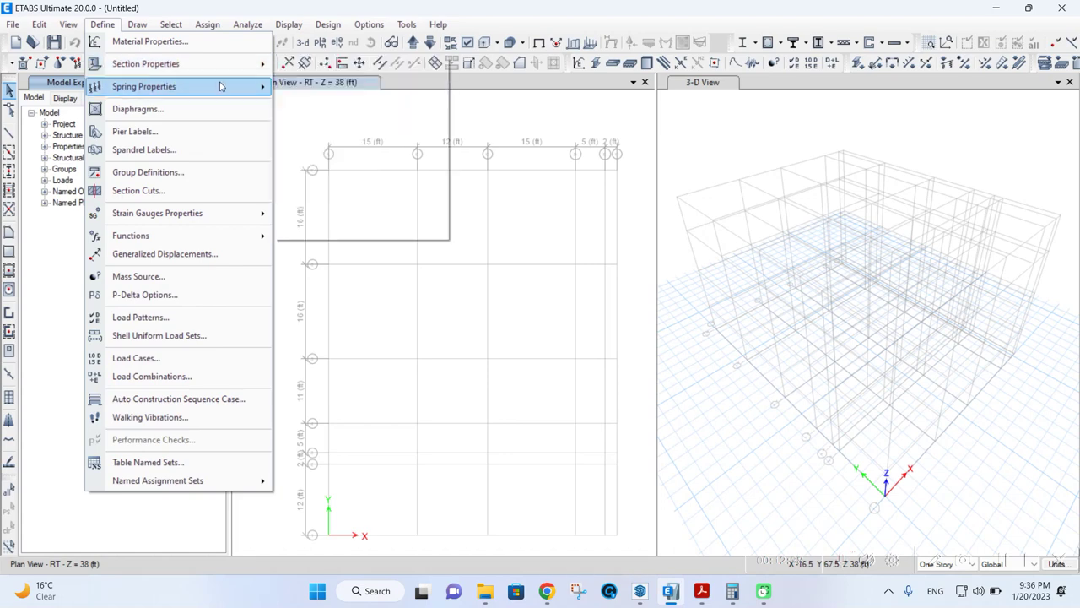
mouse_move(222, 89)
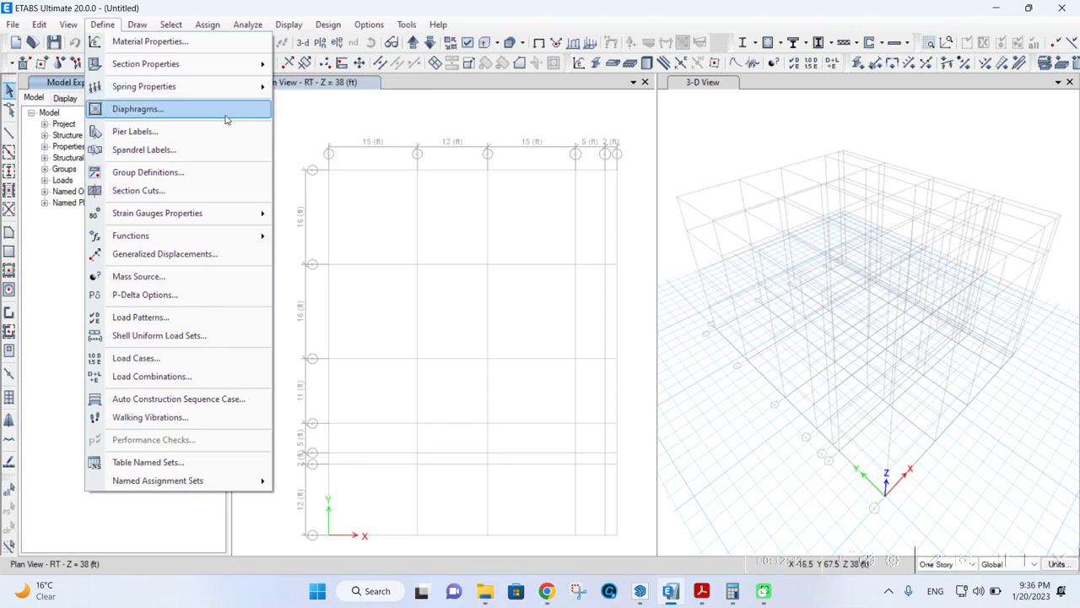
mouse_move(225, 218)
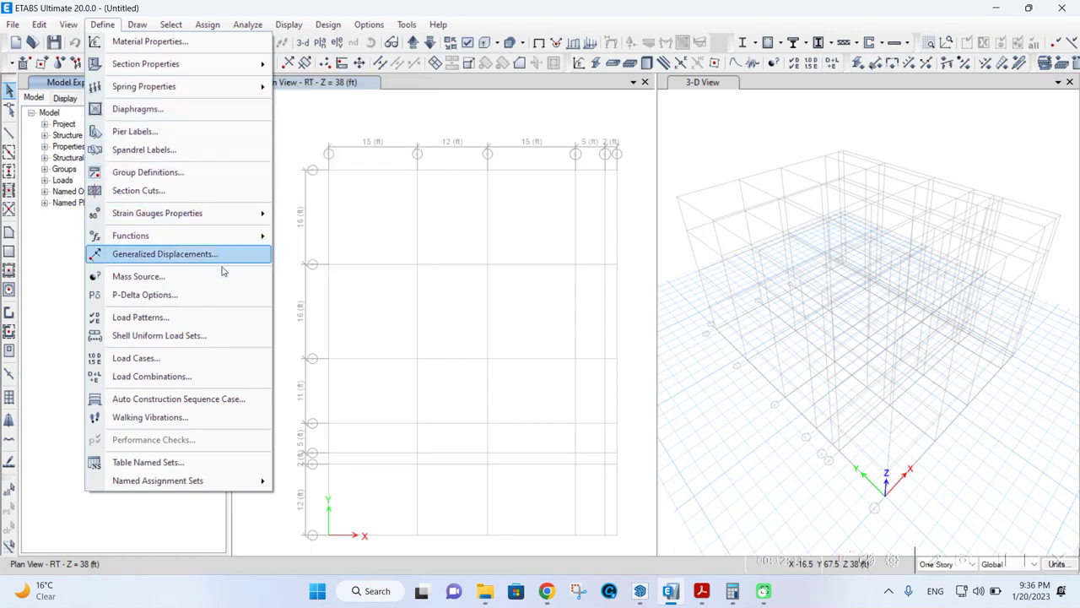
click(222, 318)
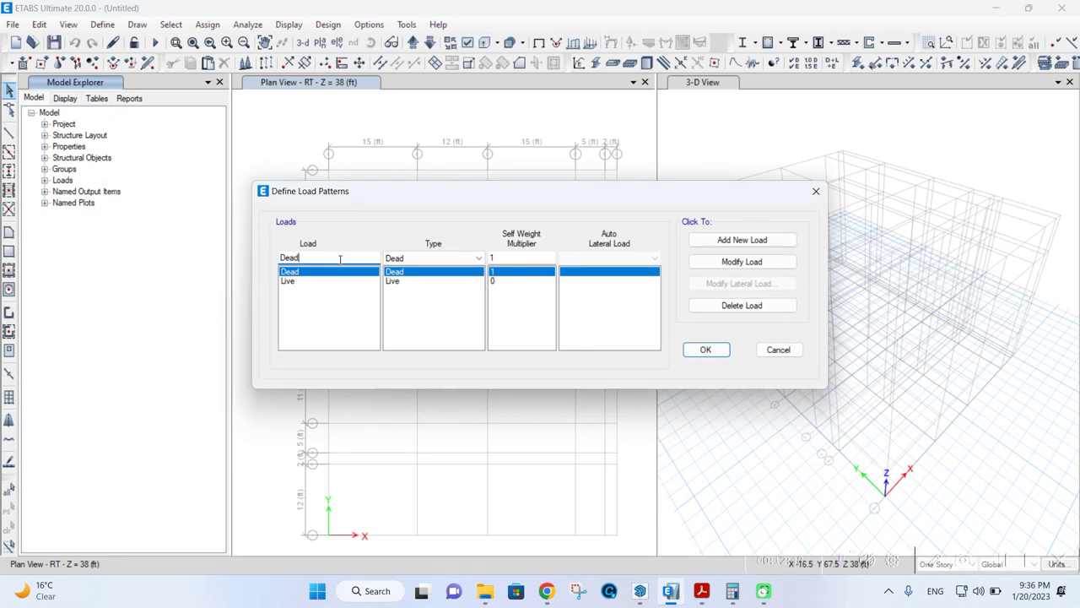
drag(340, 259, 249, 269)
click(778, 349)
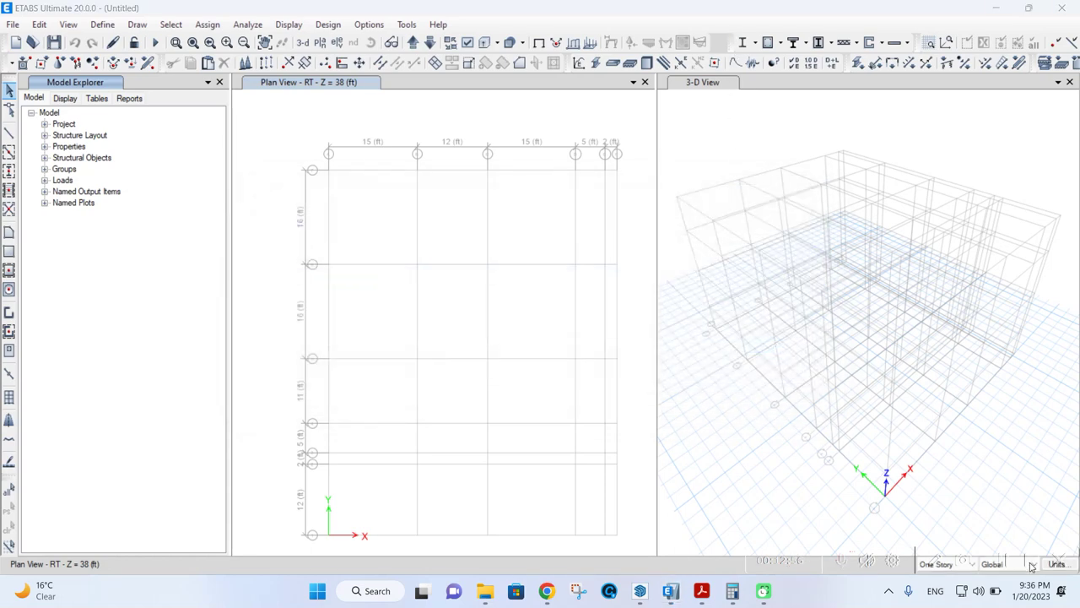